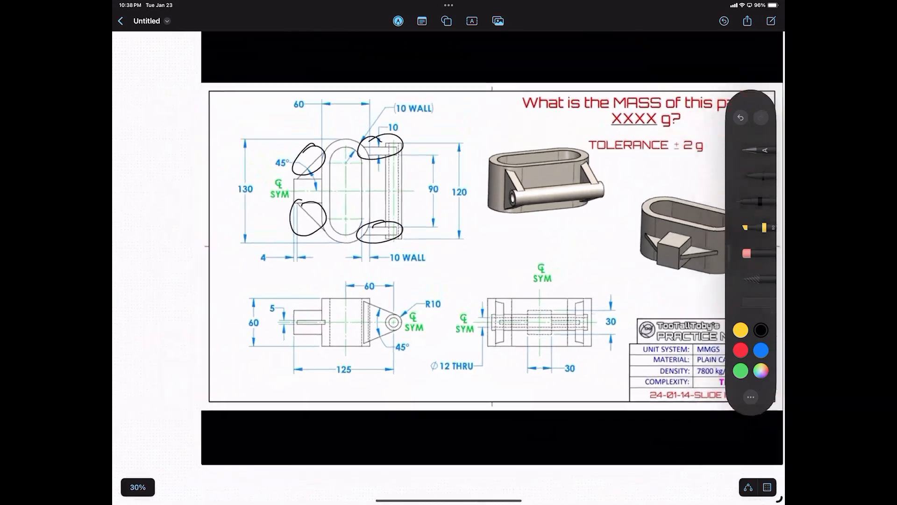
- Examine the slide hinge drawing, including the oval body's dimensions, the circled ribs and the hinge arms
scroll(449, 299, "up", 1)
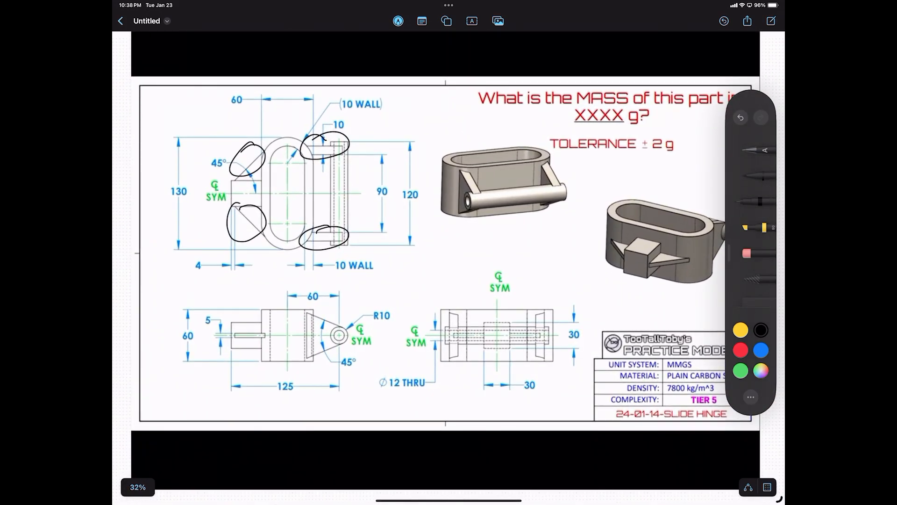
scroll(449, 262, "up", 1)
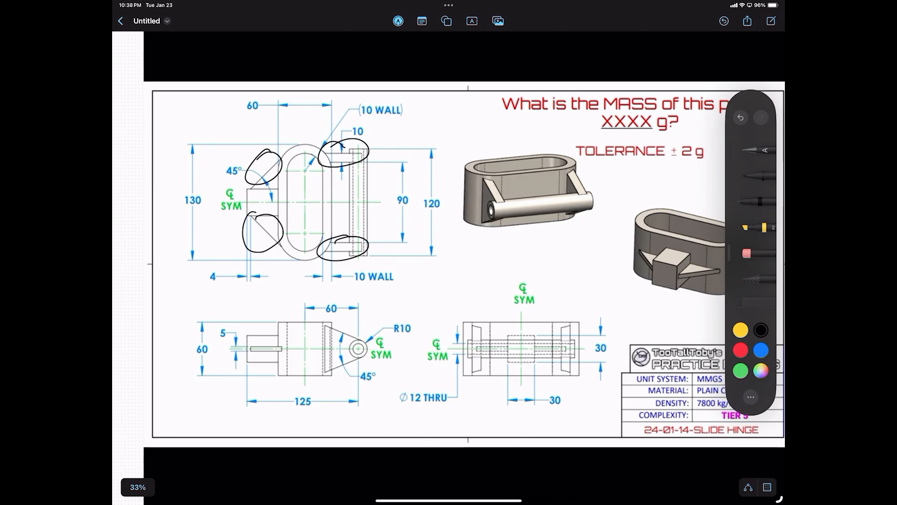
scroll(434, 348, "up", 2)
scroll(402, 374, "up", 1)
scroll(449, 262, "left", 2)
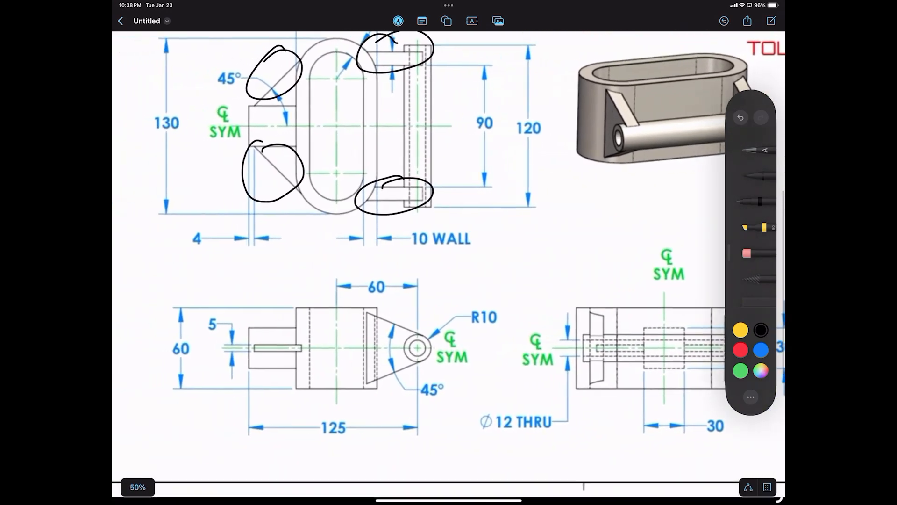
scroll(449, 261, "down", 3)
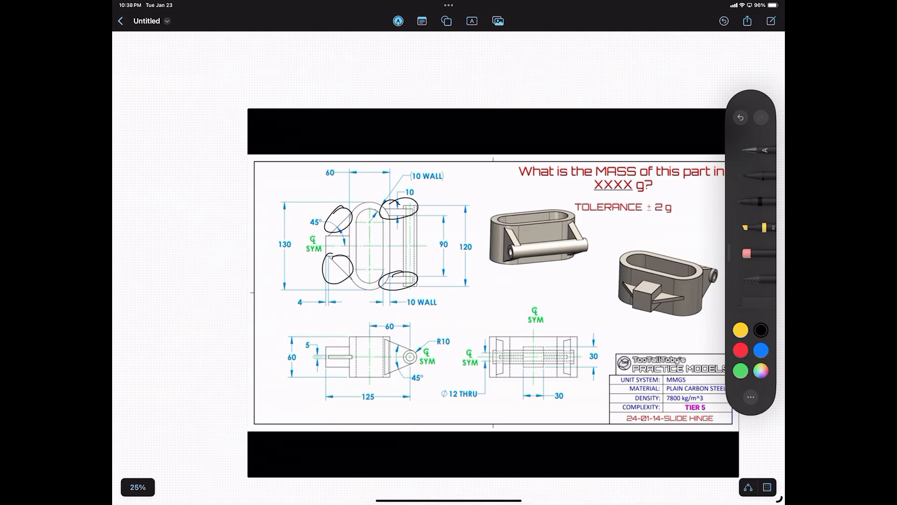
scroll(458, 322, "down", 1)
scroll(458, 322, "up", 3)
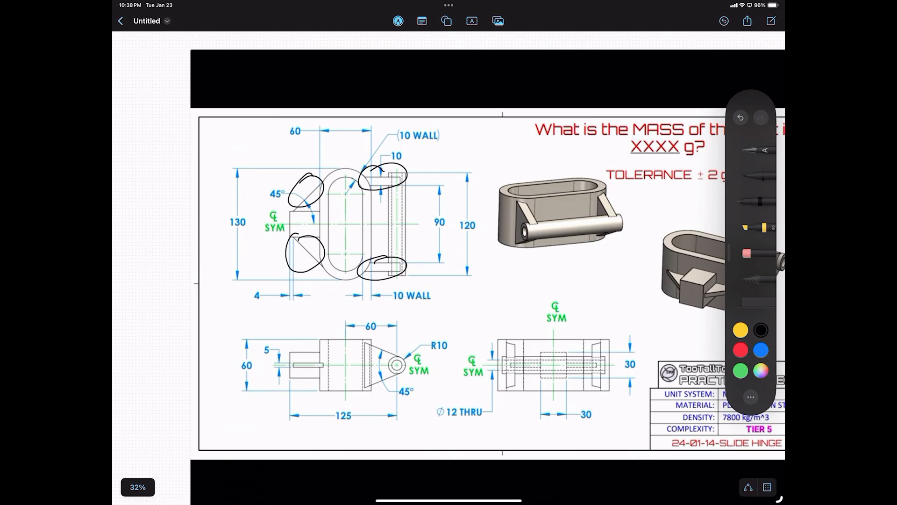
scroll(467, 225, "up", 2)
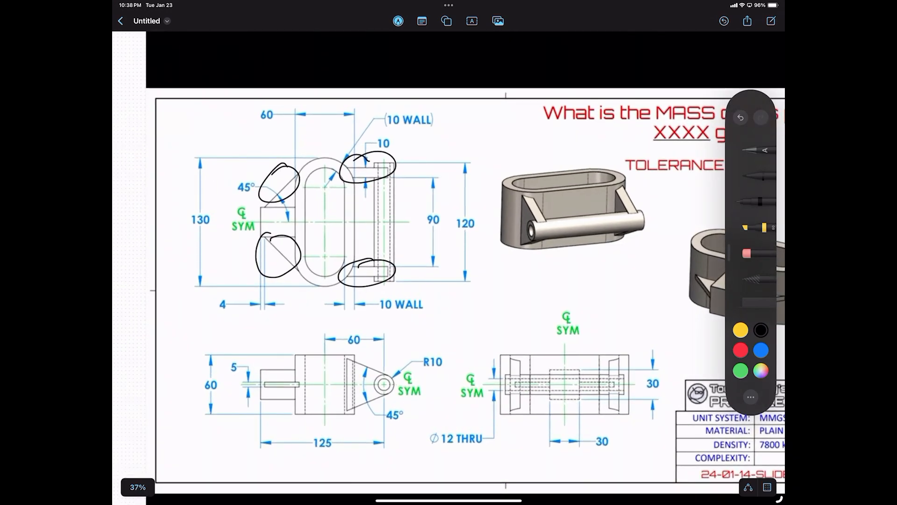
scroll(449, 225, "up", 3)
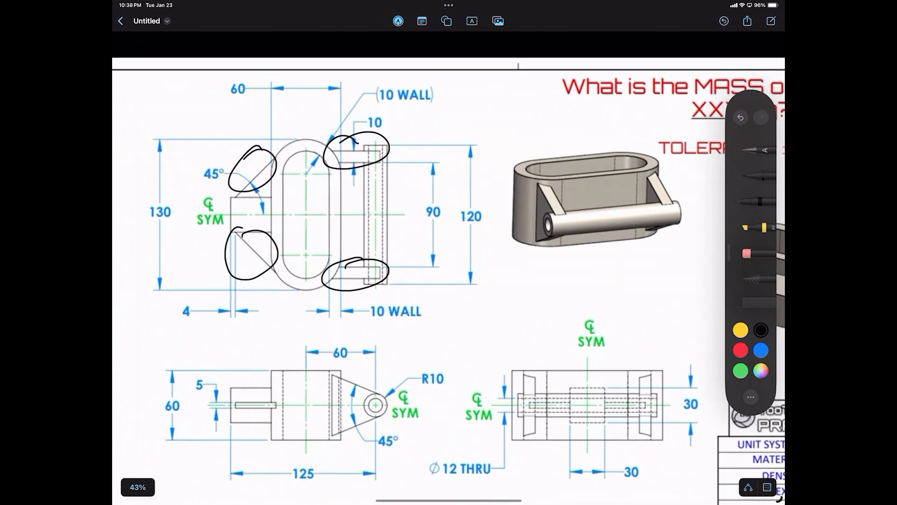
scroll(448, 262, "down", 3)
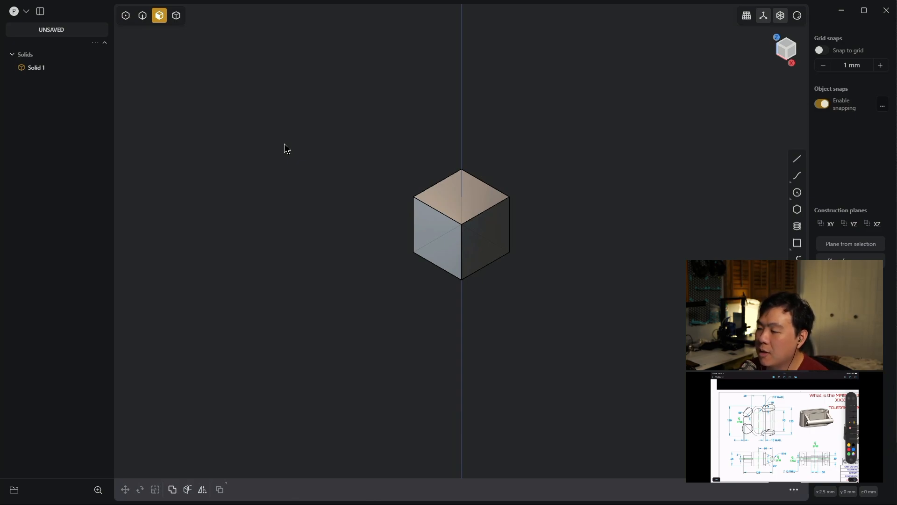
- Review the grid and unit preferences, and delete the default cube
key("ctrl+comma")
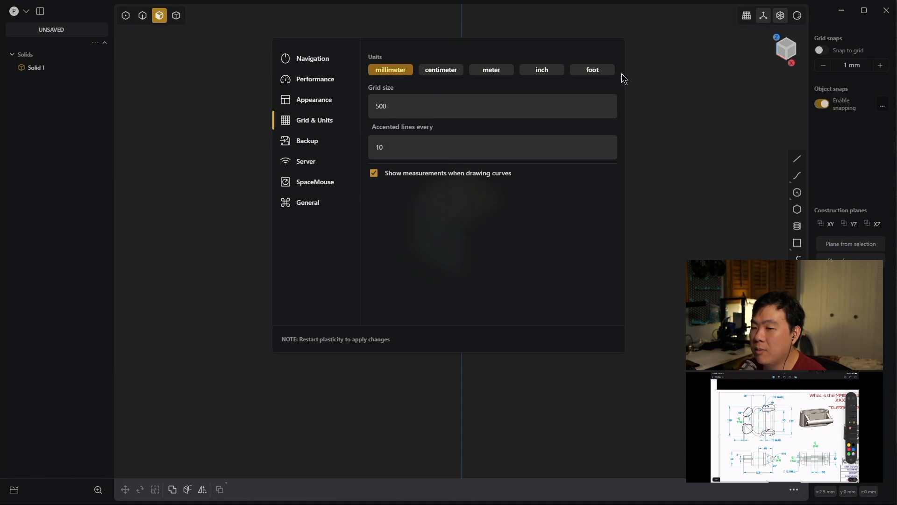
left_click(673, 155)
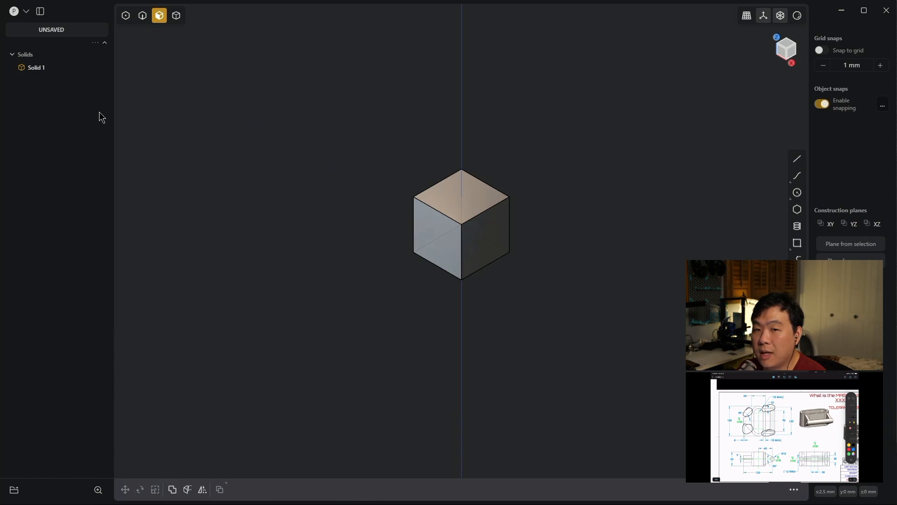
left_click(36, 70)
key("Delete")
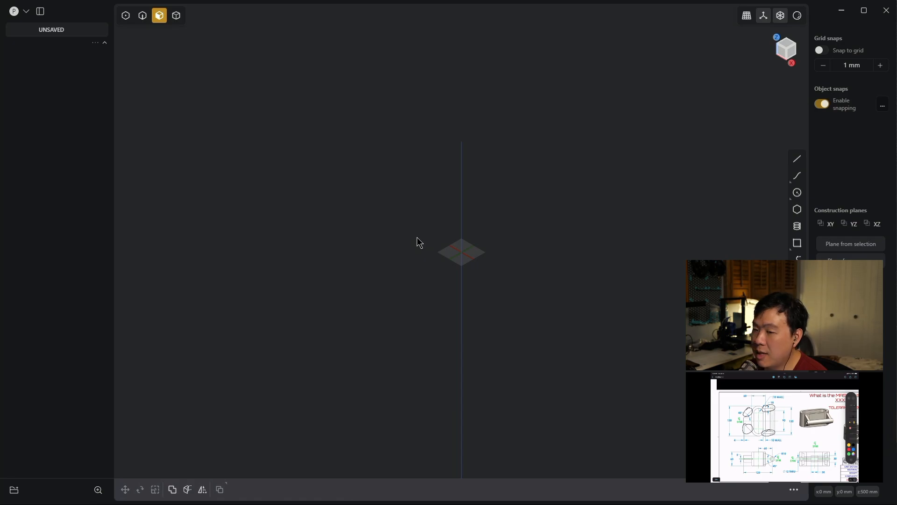
- Switch the viewport to the top view and look up the command for navigating to it
key("slash")
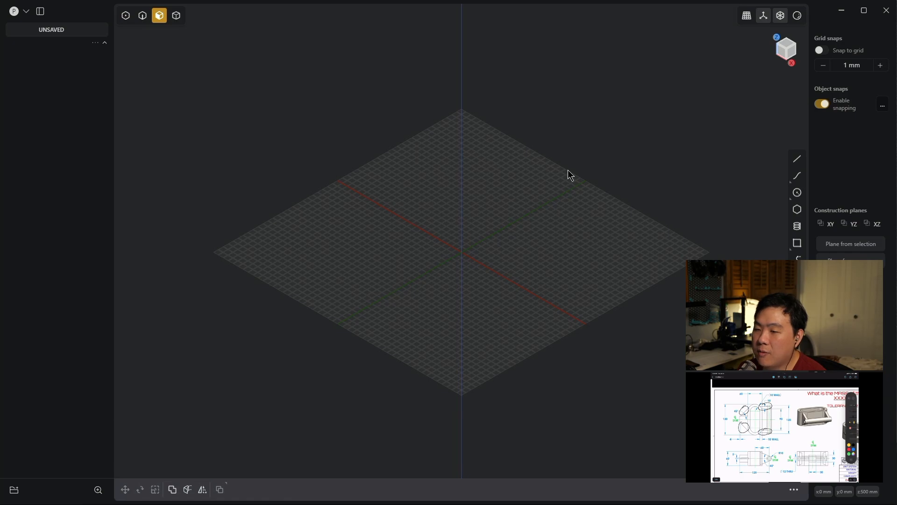
key("KP_7")
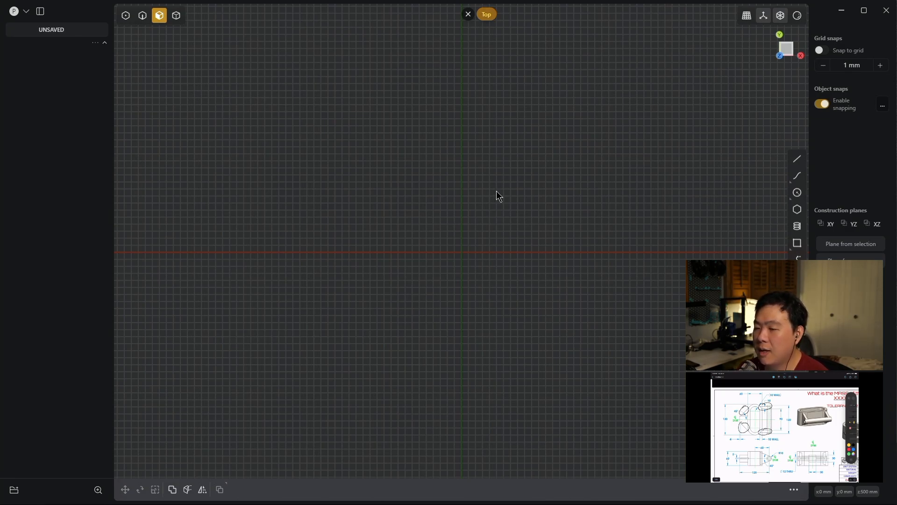
right_click(497, 204)
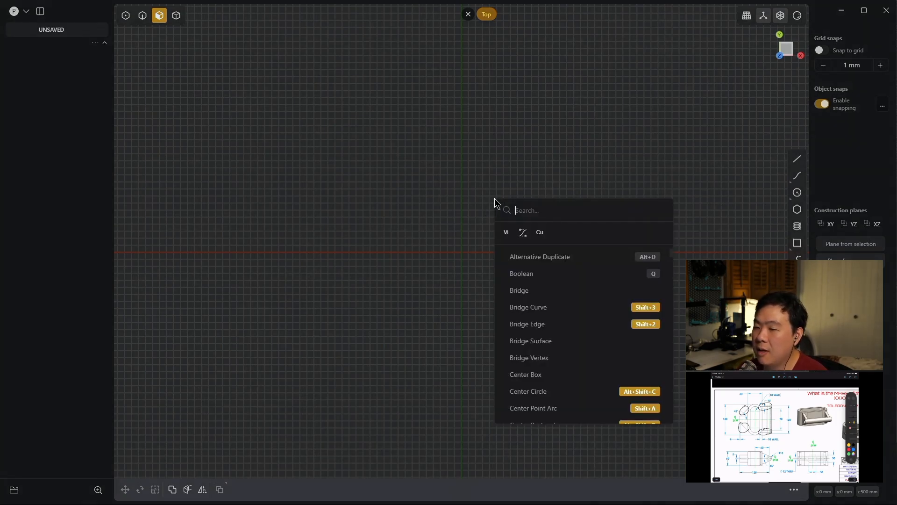
type("top")
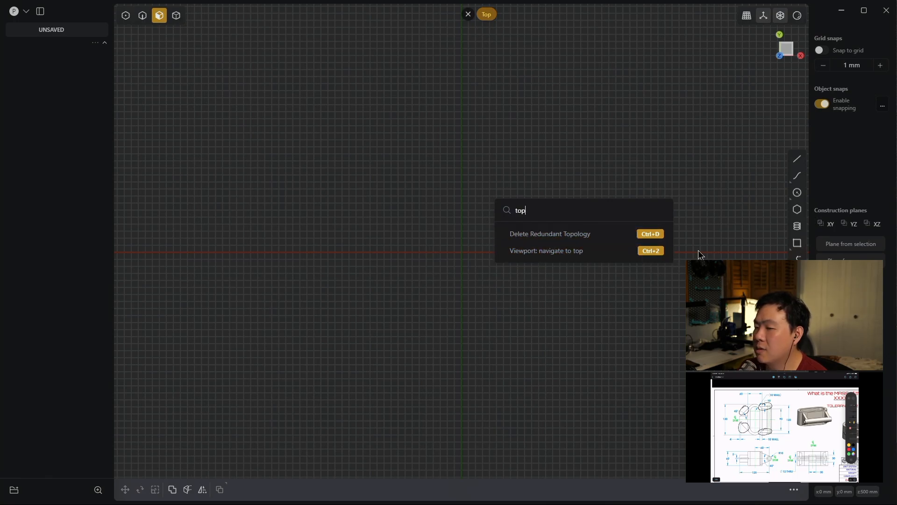
left_click(468, 304)
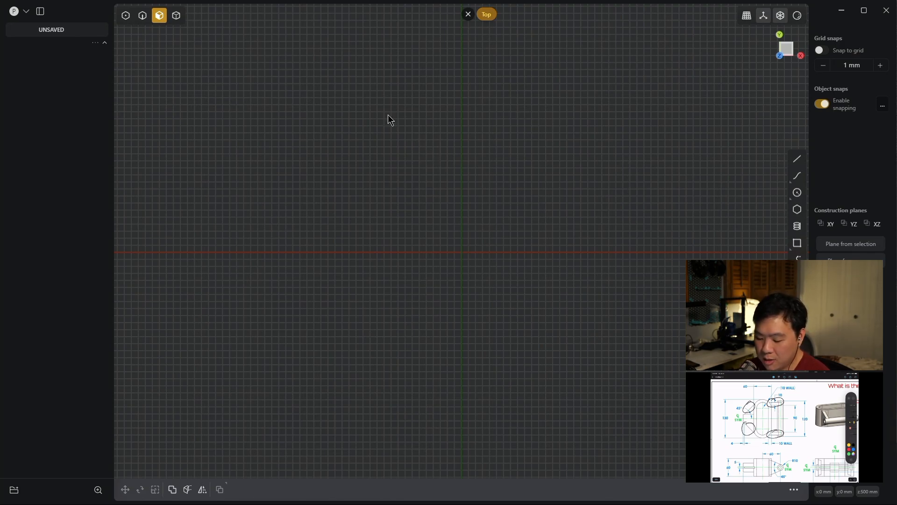
- Draw a circle 60 mm in diameter centred on the Y axis above the origin
left_click(802, 198)
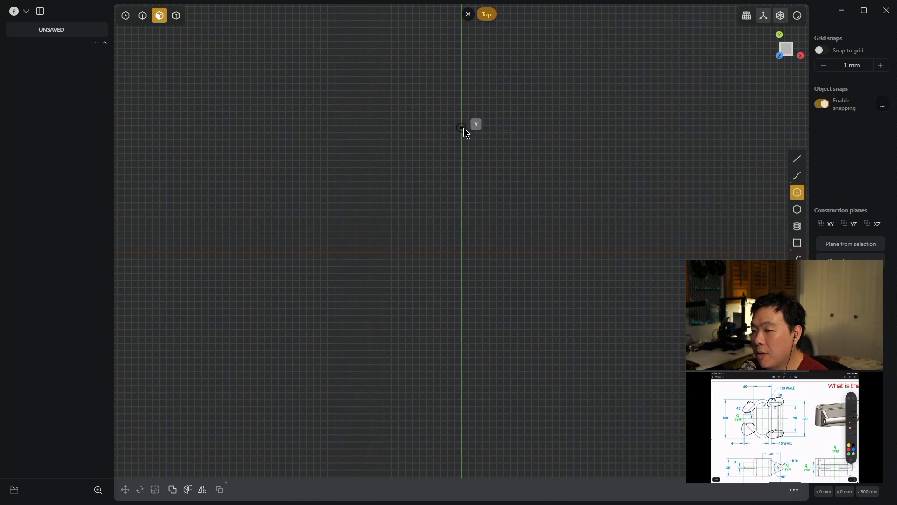
left_click(461, 152)
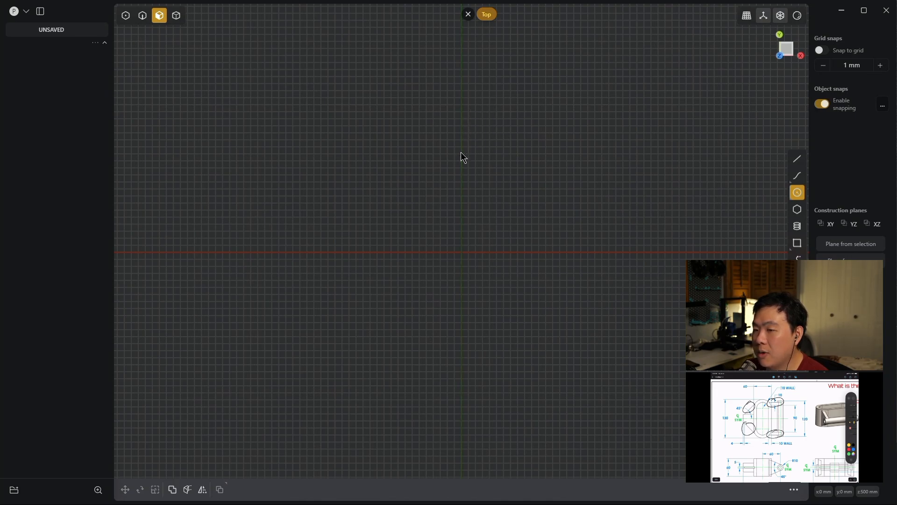
type("60")
key("Return")
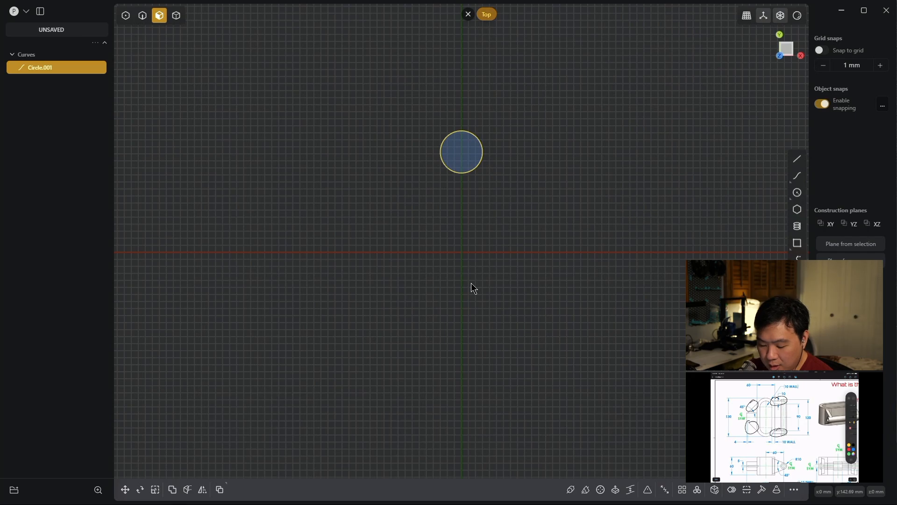
- Draw a vertical 130 mm line straight down from the circle's topmost point, and deselect it
scroll(525, 306, "up", 2)
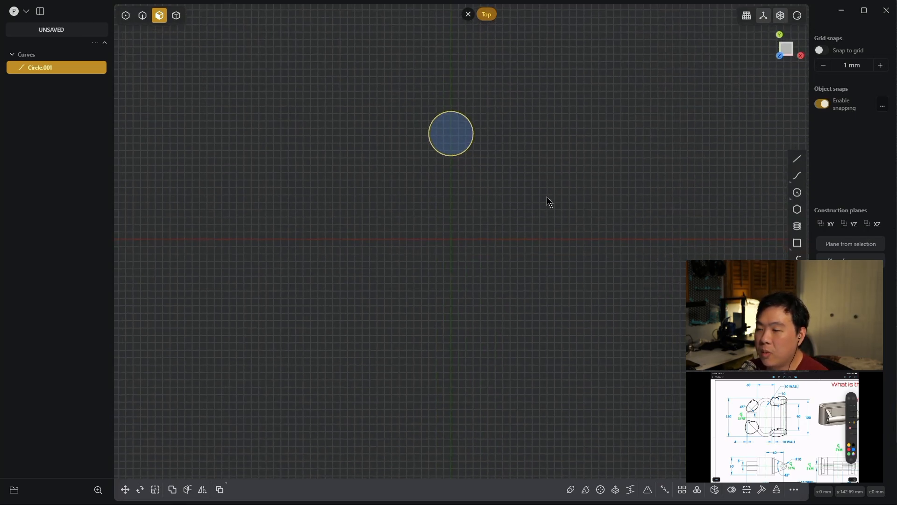
key("l")
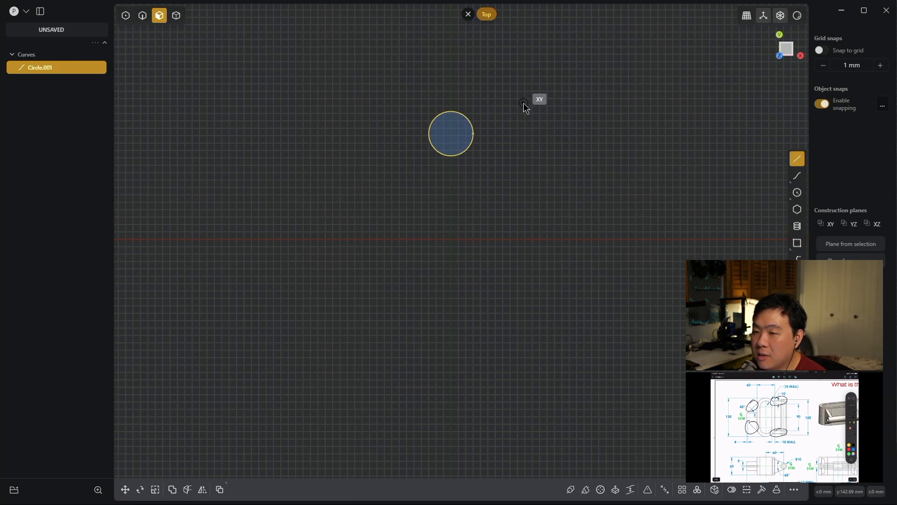
left_click(798, 160)
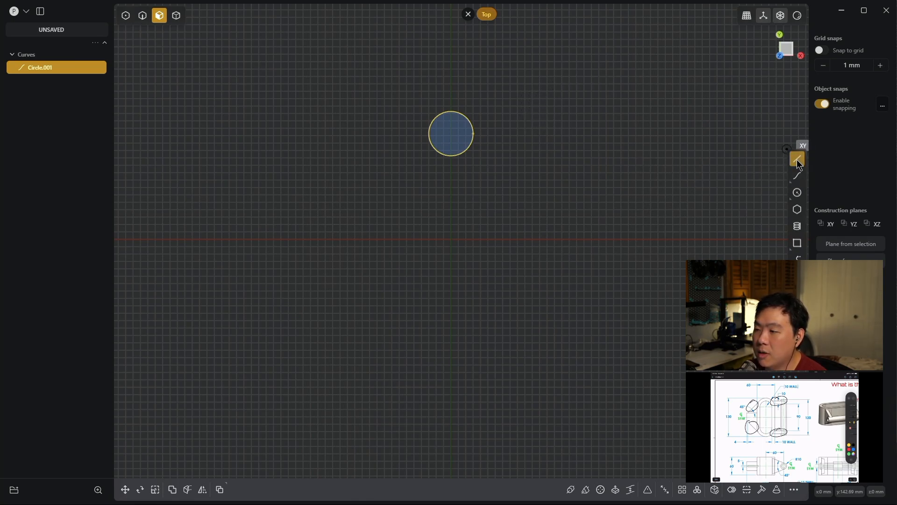
left_click(452, 112)
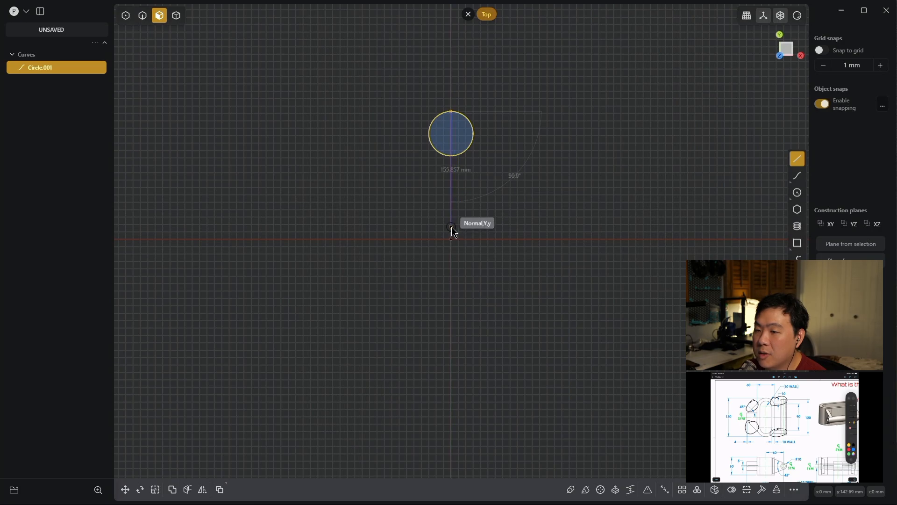
key("Tab")
type("130")
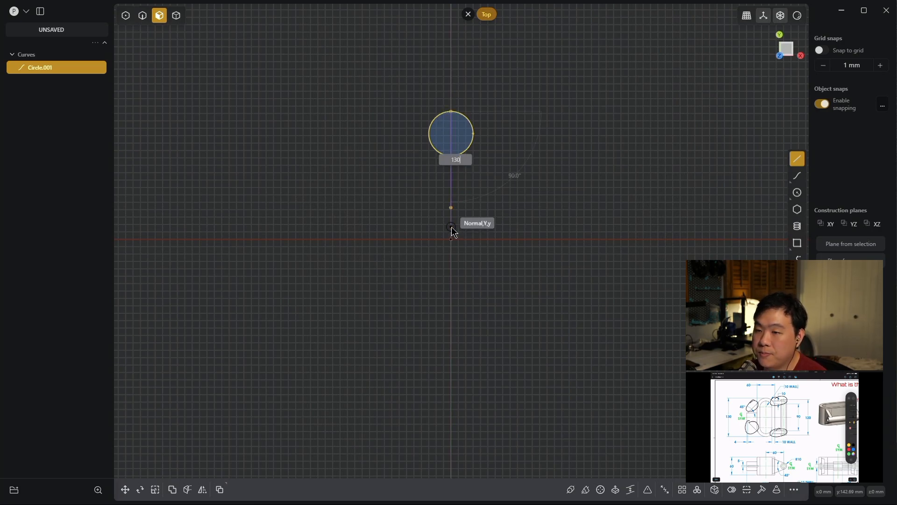
key("Return")
left_click(451, 226)
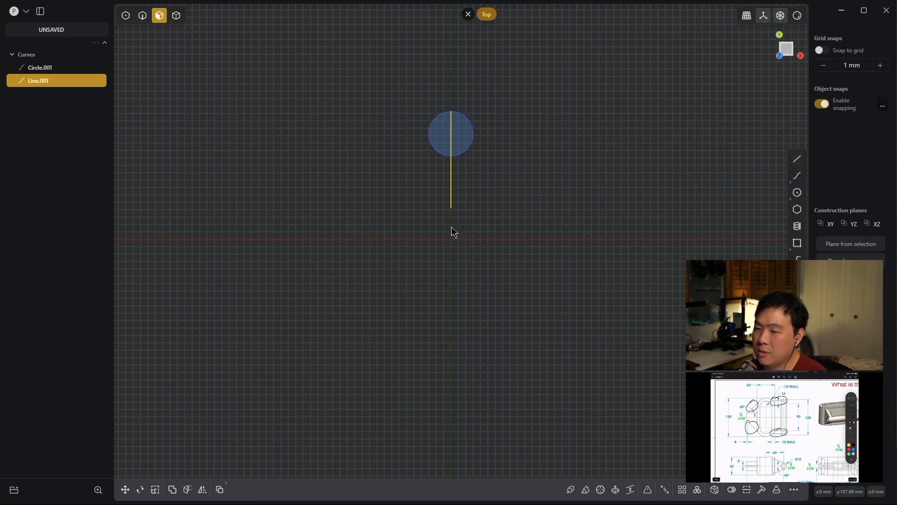
left_click(583, 252)
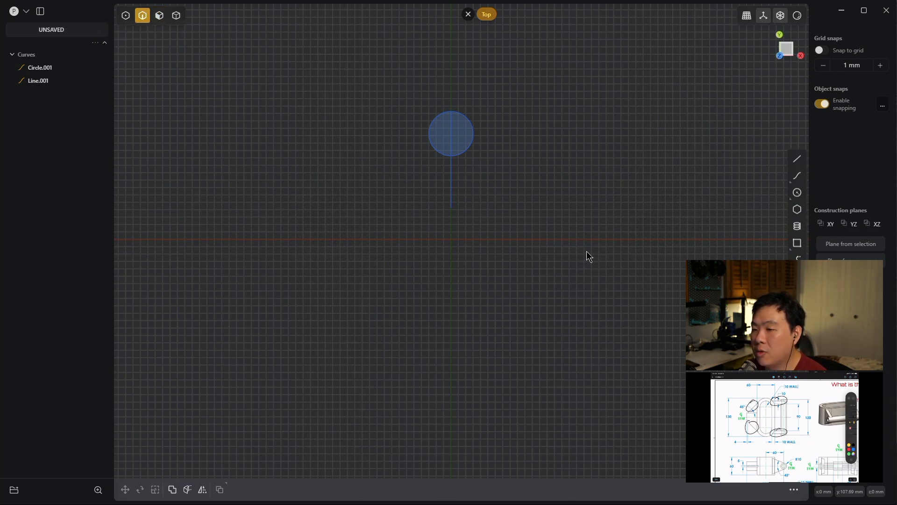
left_click_drag(555, 233, 397, 72)
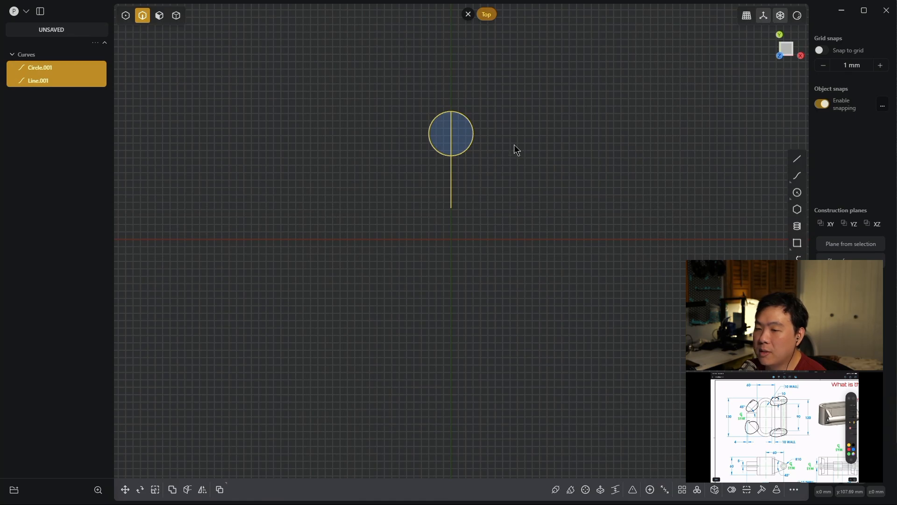
key("g")
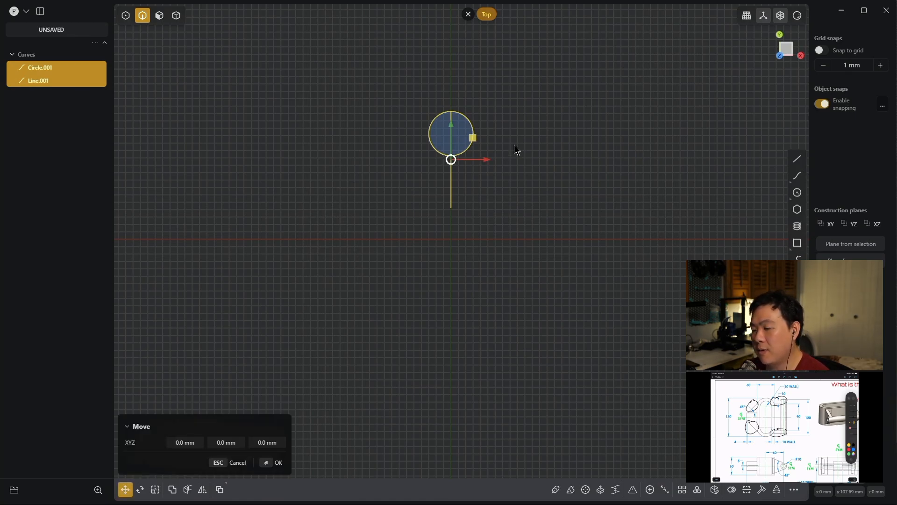
key("Escape")
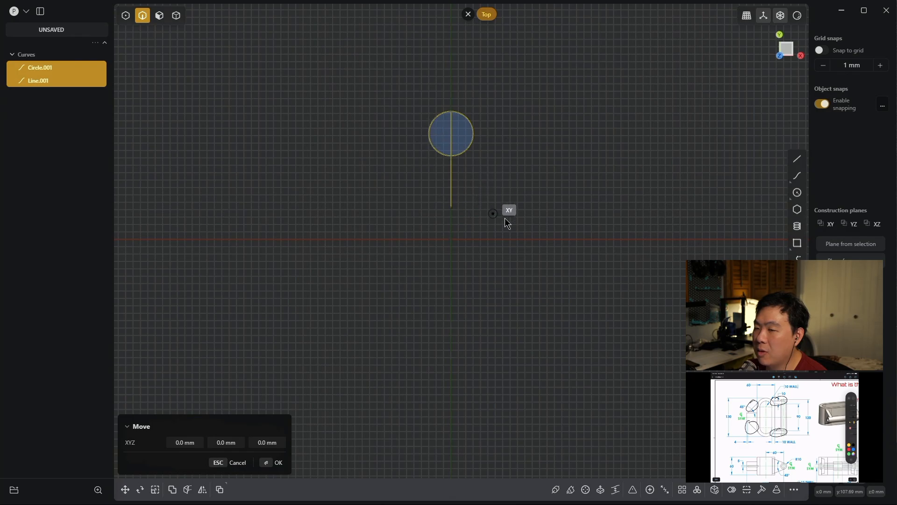
key("Escape")
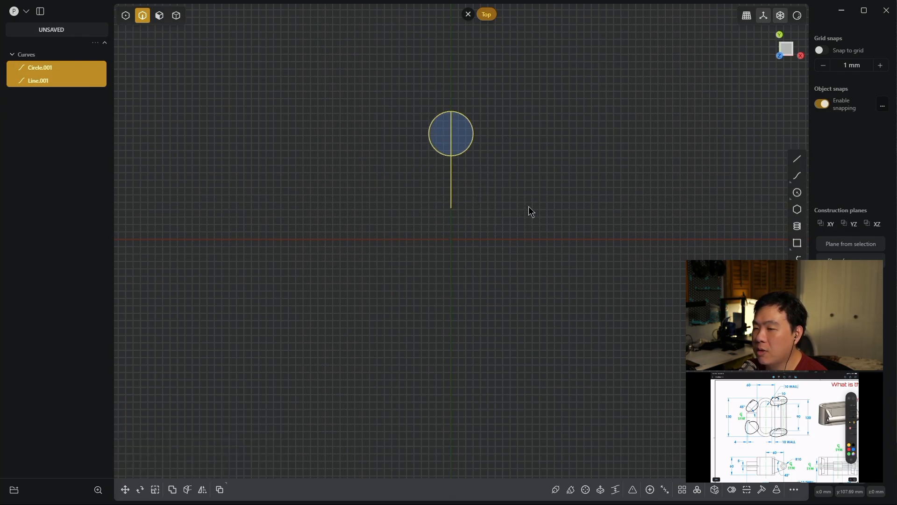
key("Escape")
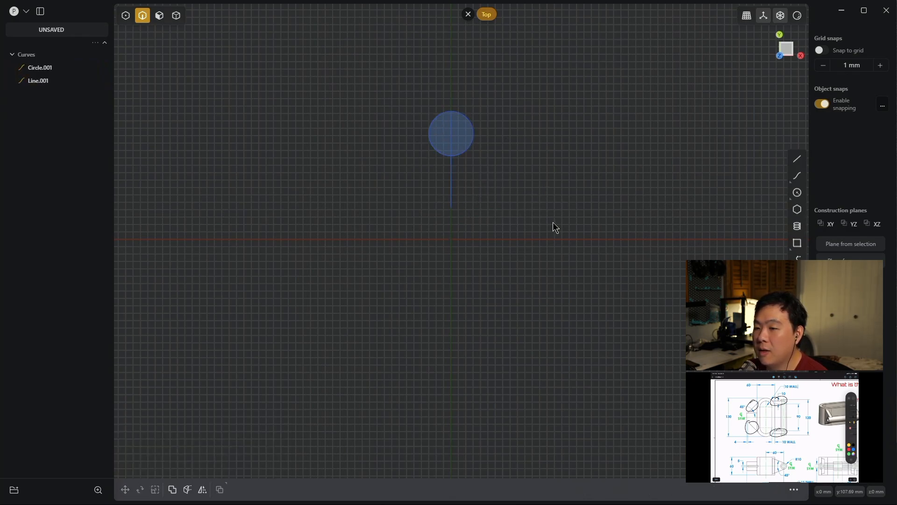
- Move the circle and line together so the line's midpoint sits on the origin
left_click_drag(560, 232, 410, 94)
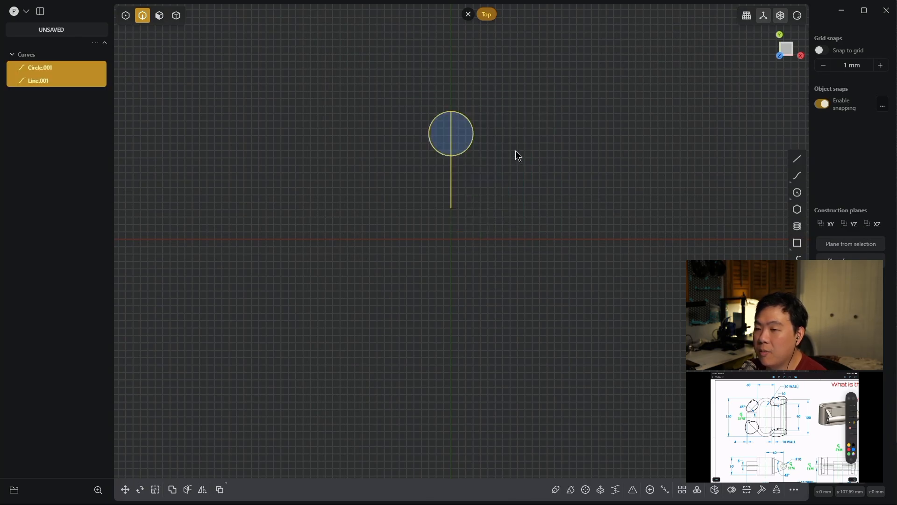
key("g")
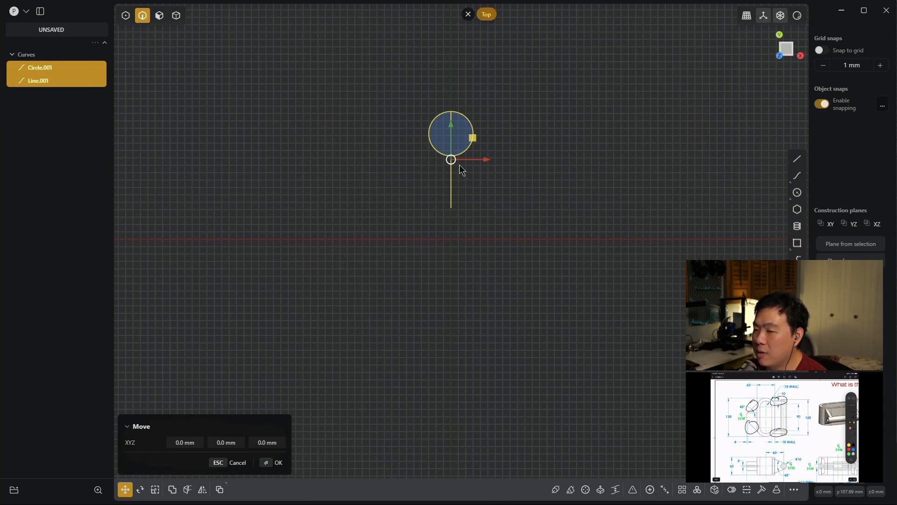
key("f")
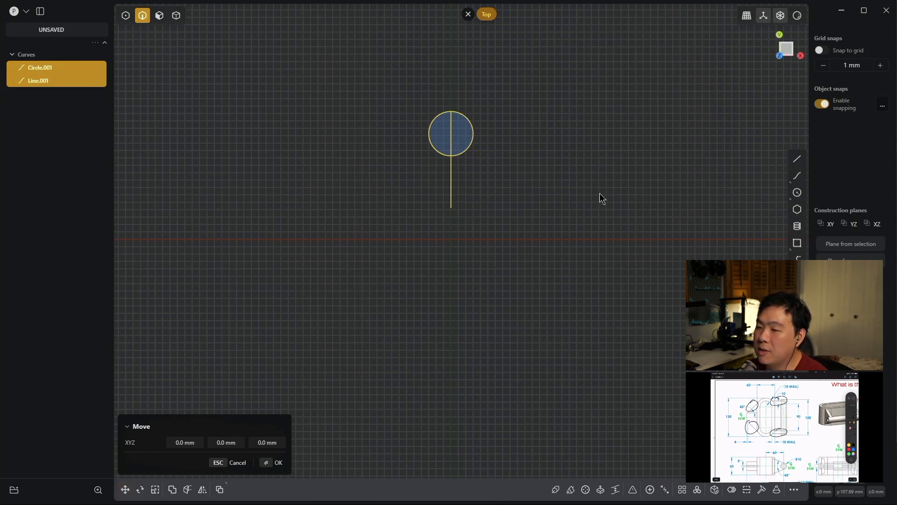
key("g")
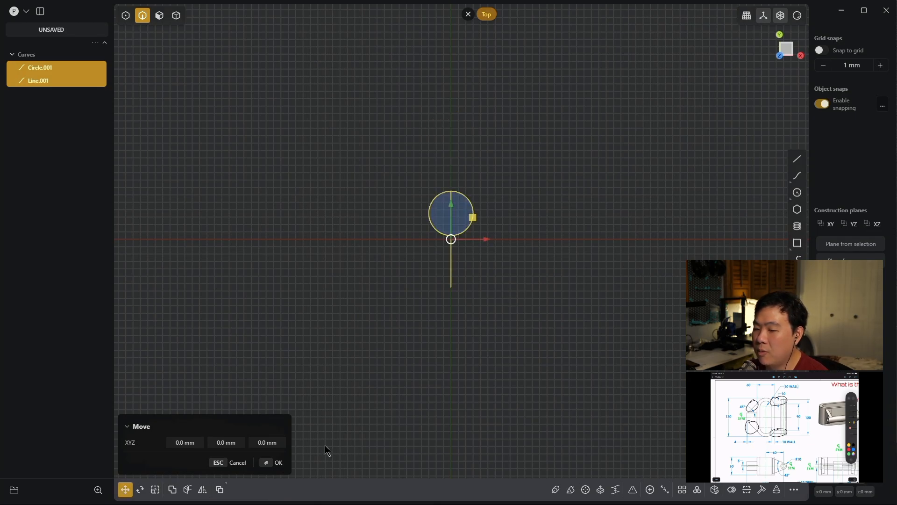
- Mirror the circle across the X axis to place a matching circle at the lower end of the vertical line
key("Escape")
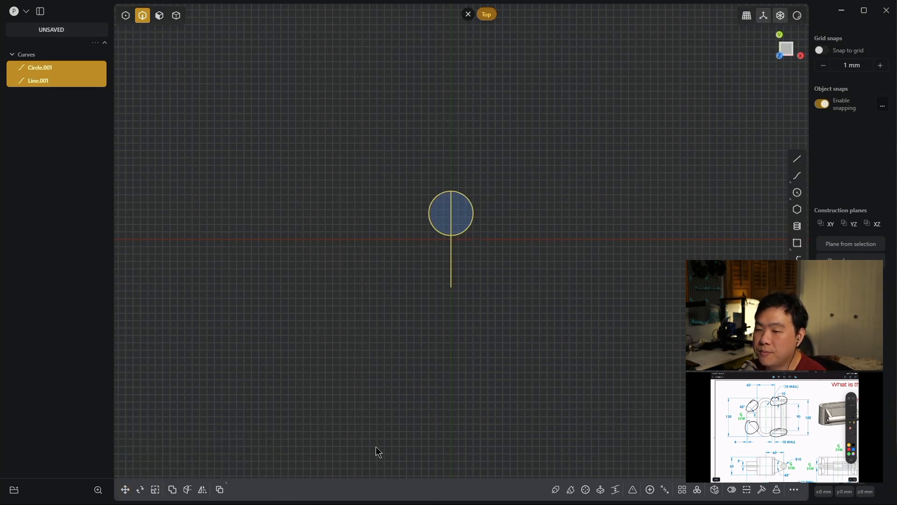
scroll(444, 322, "up", 2)
left_click(580, 259)
scroll(498, 239, "up", 3)
scroll(498, 239, "down", 3)
scroll(498, 239, "up", 3)
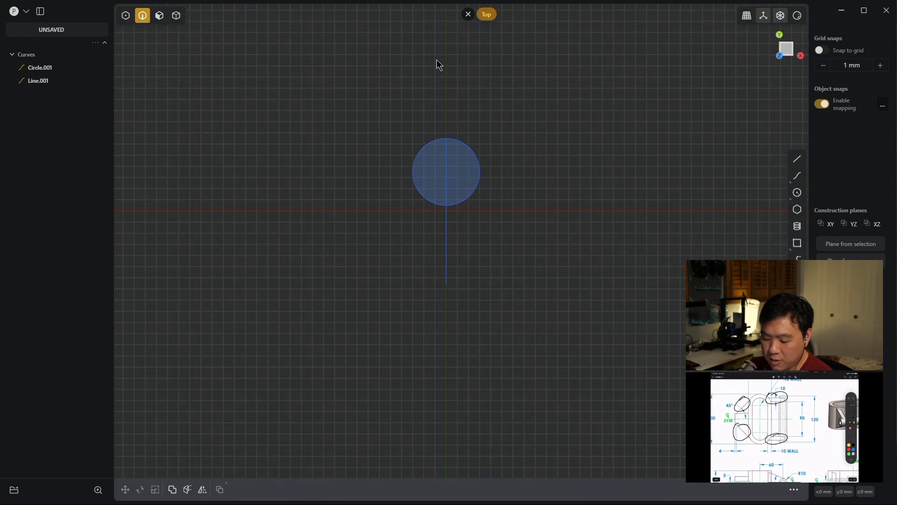
left_click_drag(537, 200, 477, 158)
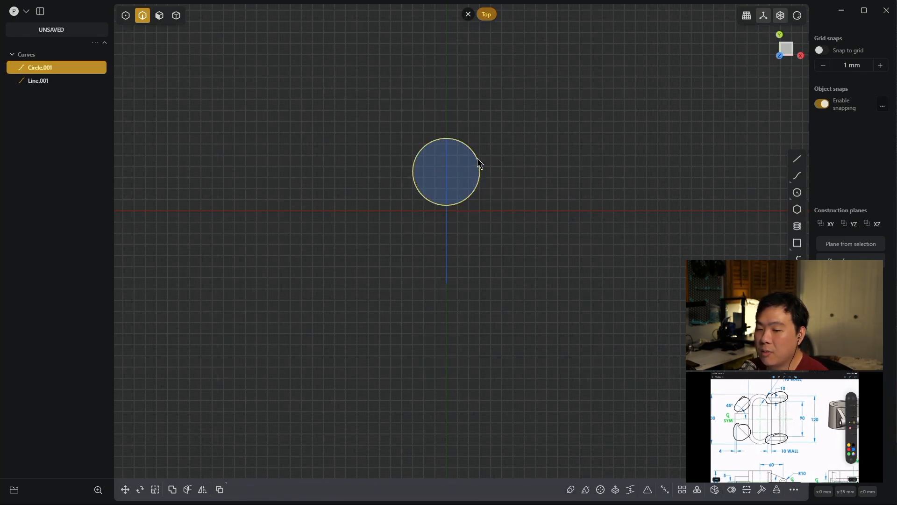
left_click(202, 490)
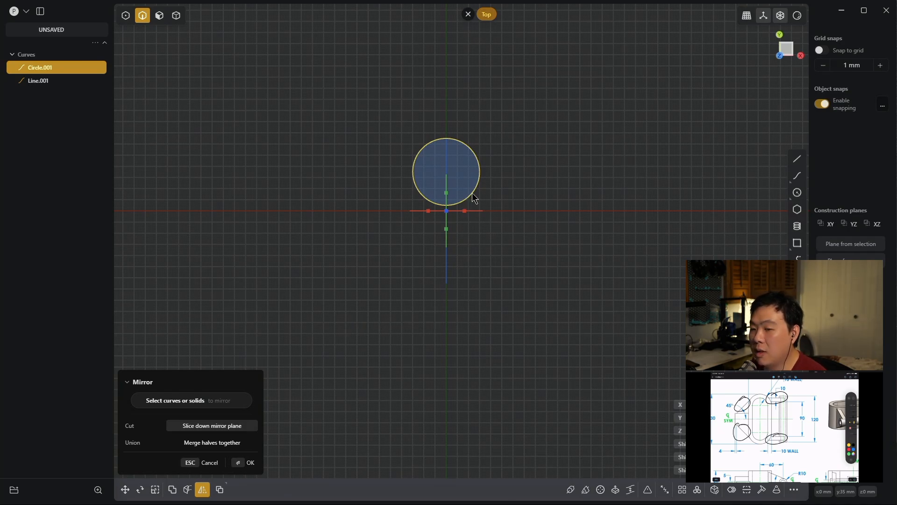
key("Return")
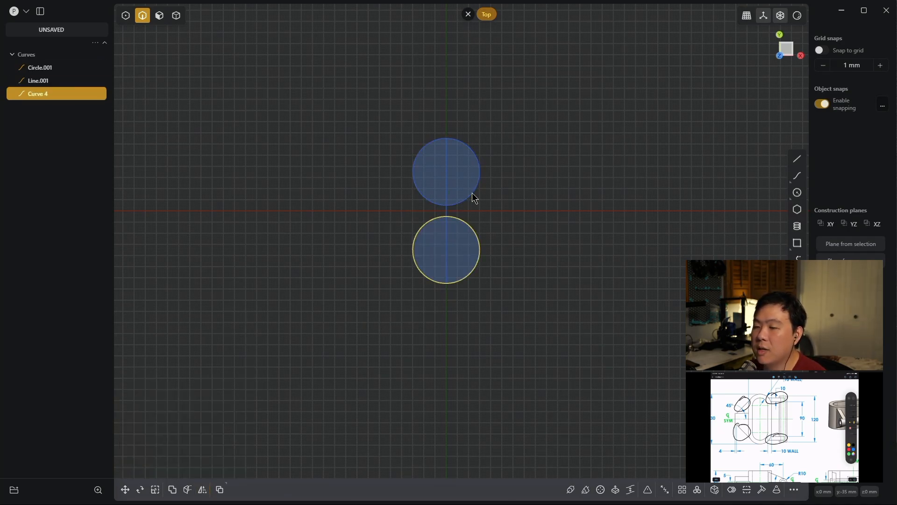
- Draw two vertical lines joining the left side points and the right side points of the two circles
scroll(486, 179, "up", 4)
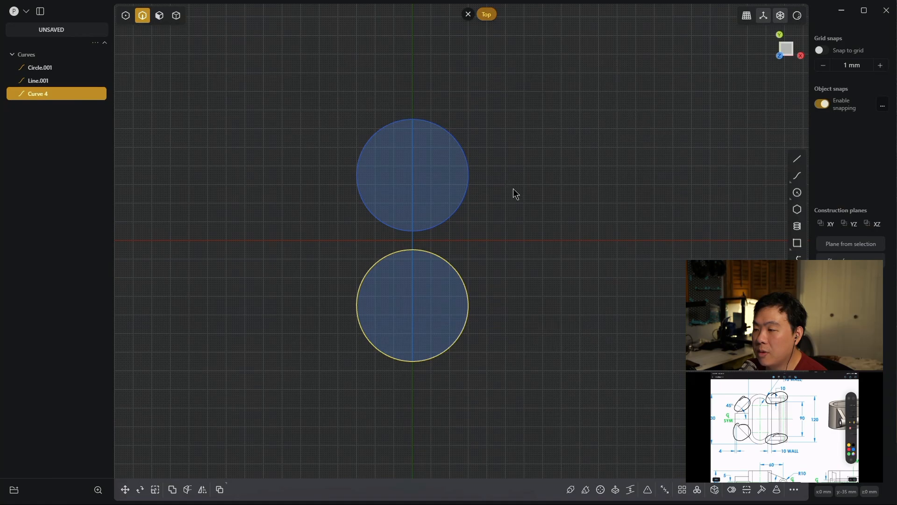
key("shift+a")
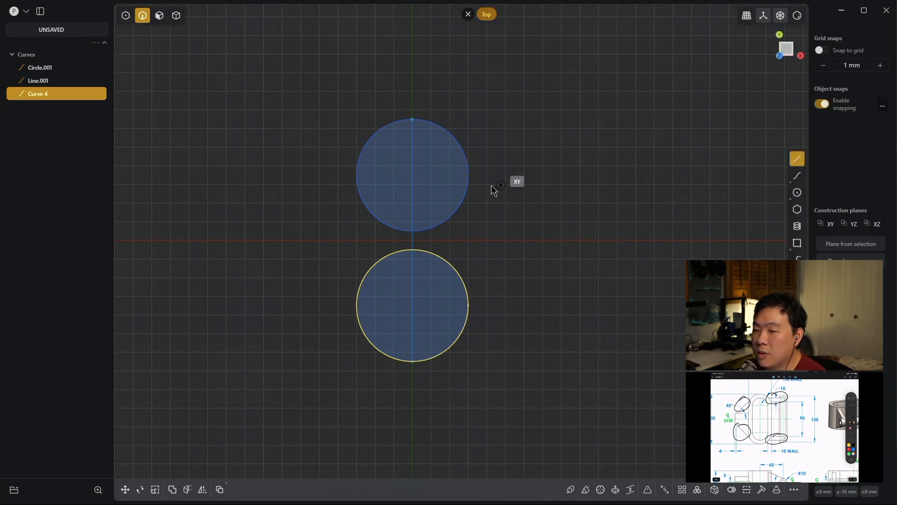
left_click(801, 162)
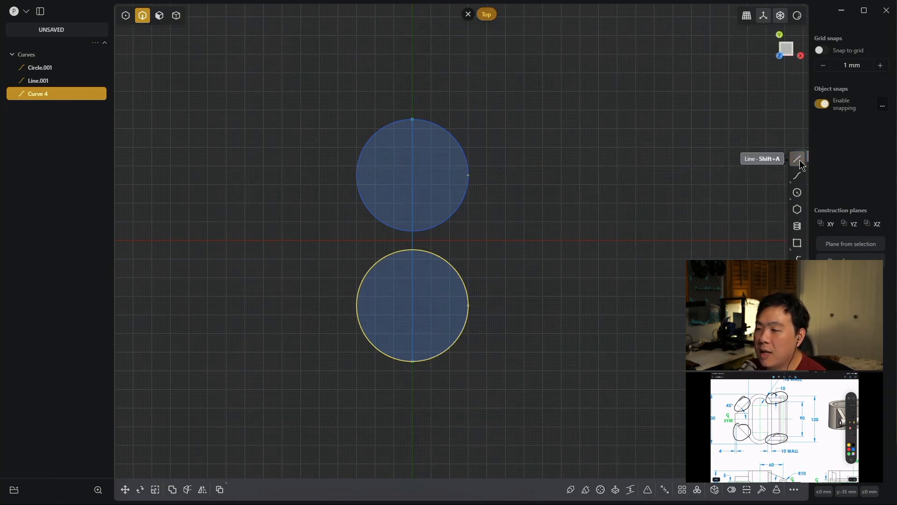
left_click(801, 161)
left_click(358, 180)
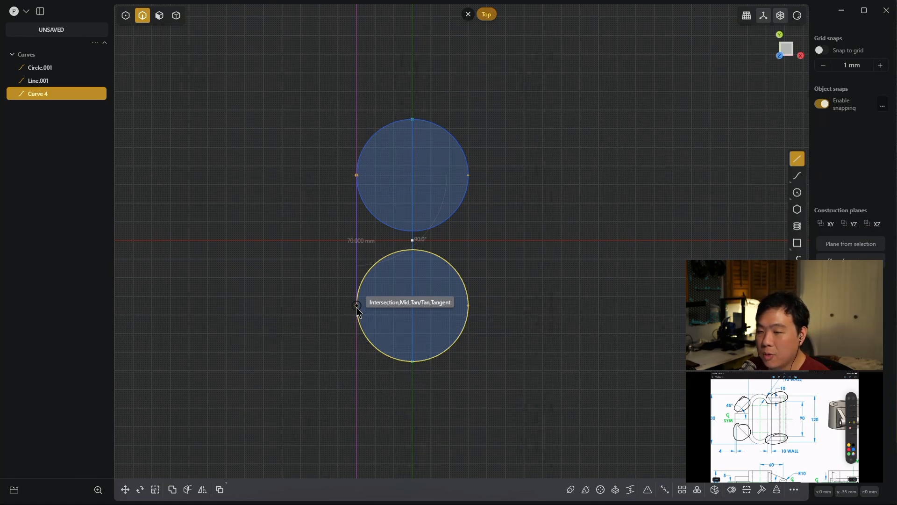
left_click(356, 306)
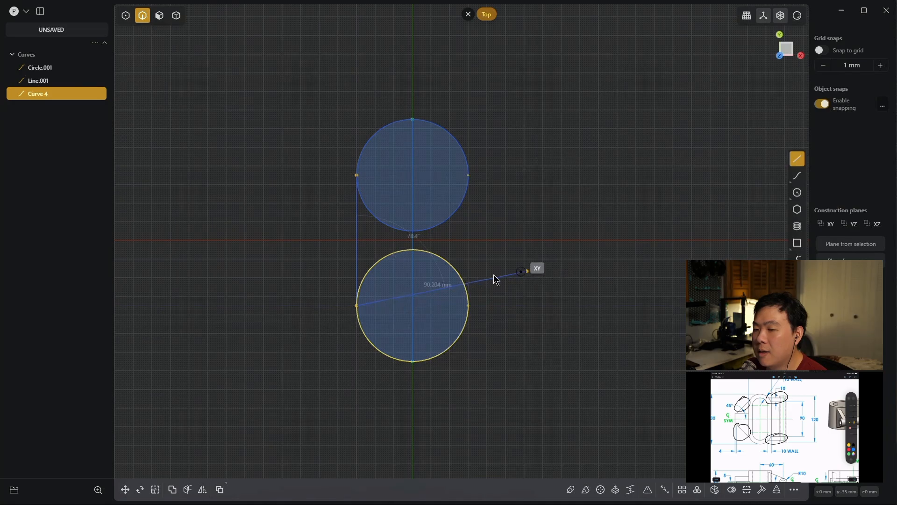
right_click(289, 293)
key("l")
left_click(469, 175)
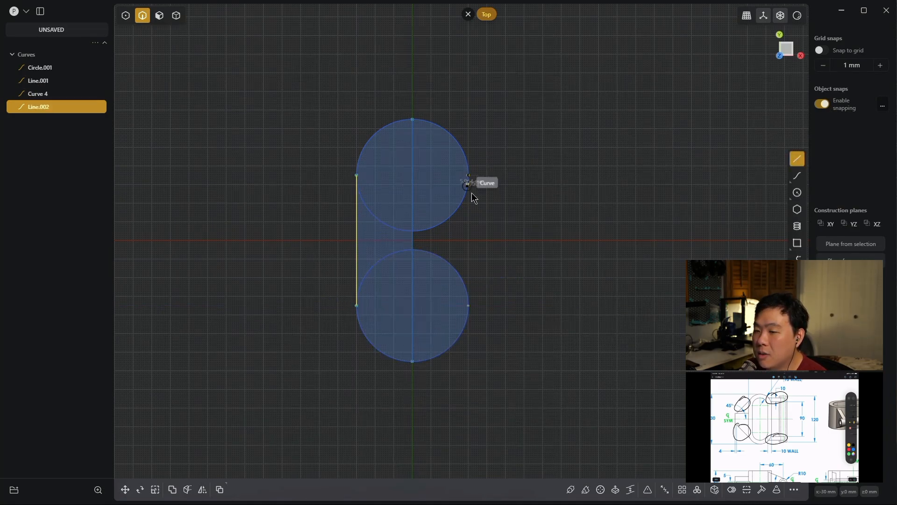
left_click(469, 310)
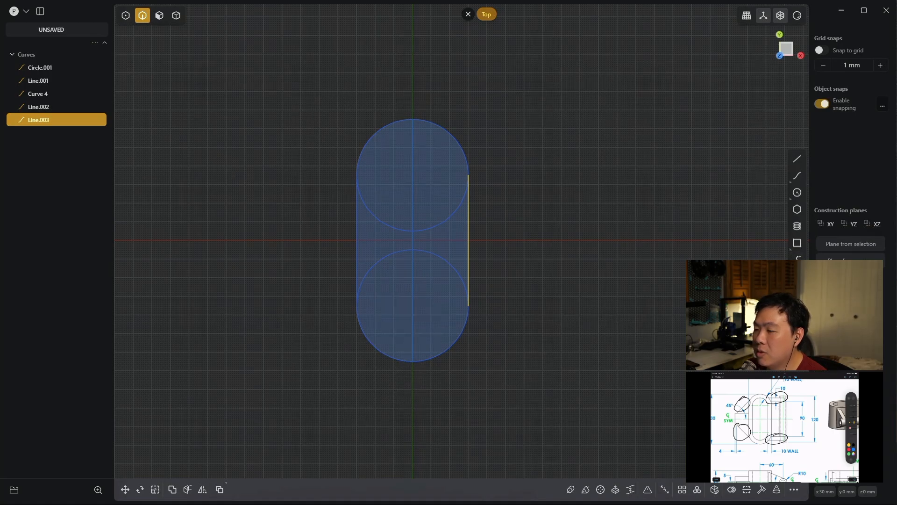
- Trim away the inner arcs of both circles and the vertical centre line, leaving only the oval outline
key("t")
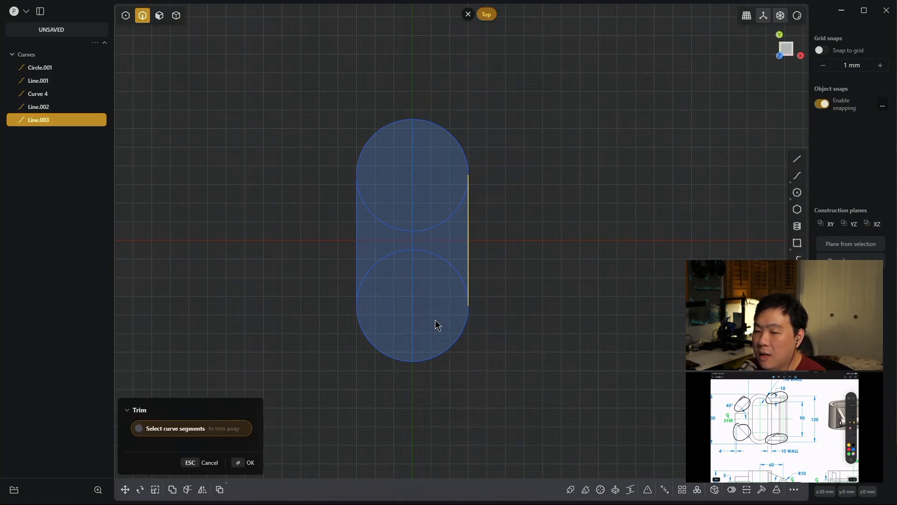
left_click_drag(427, 328, 395, 182)
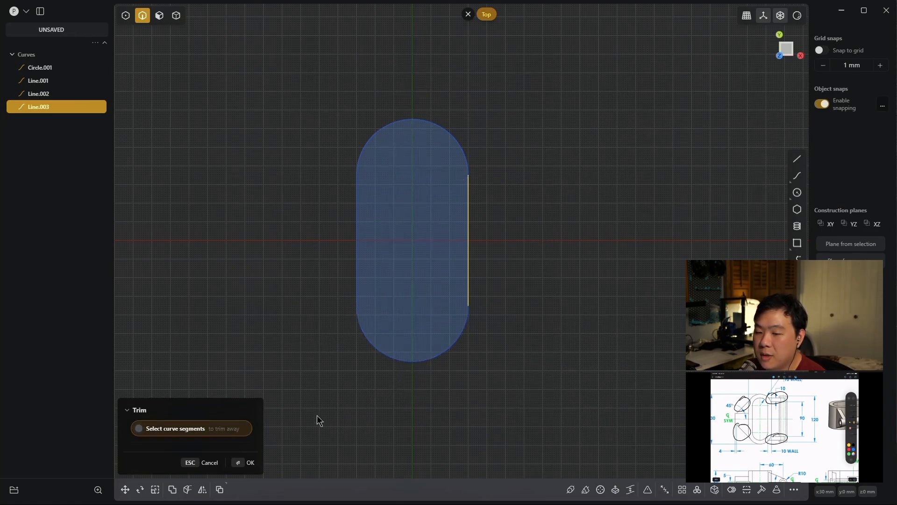
left_click(242, 463)
left_click(581, 355)
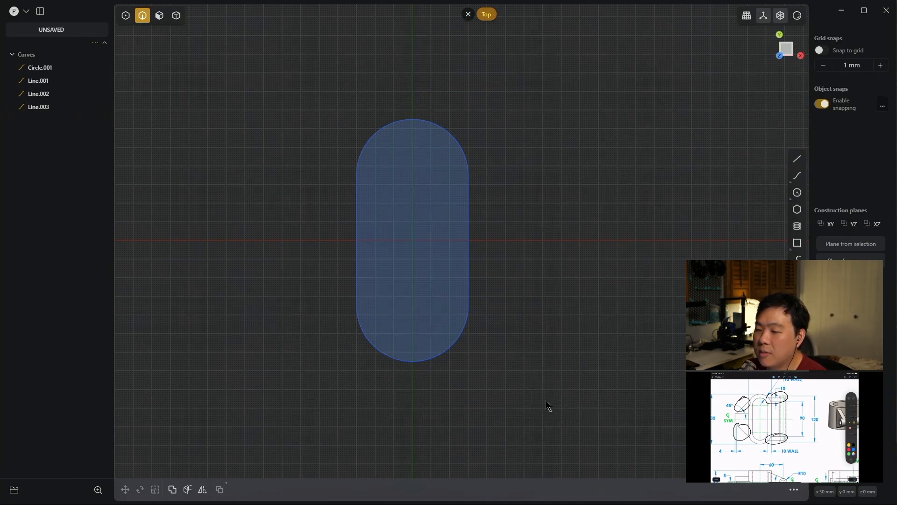
- Join the two end arcs and two side lines into a single closed oval curve, and deselect it
left_click_drag(568, 416, 278, 40)
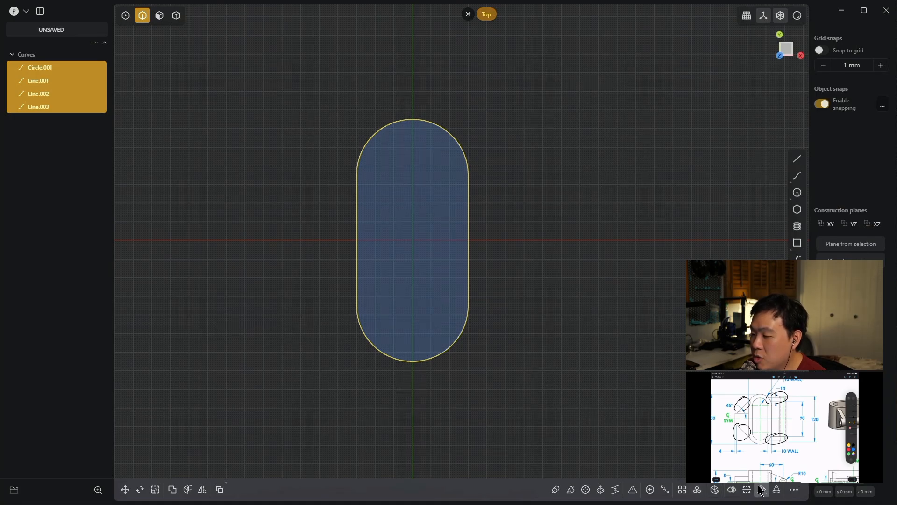
left_click(652, 493)
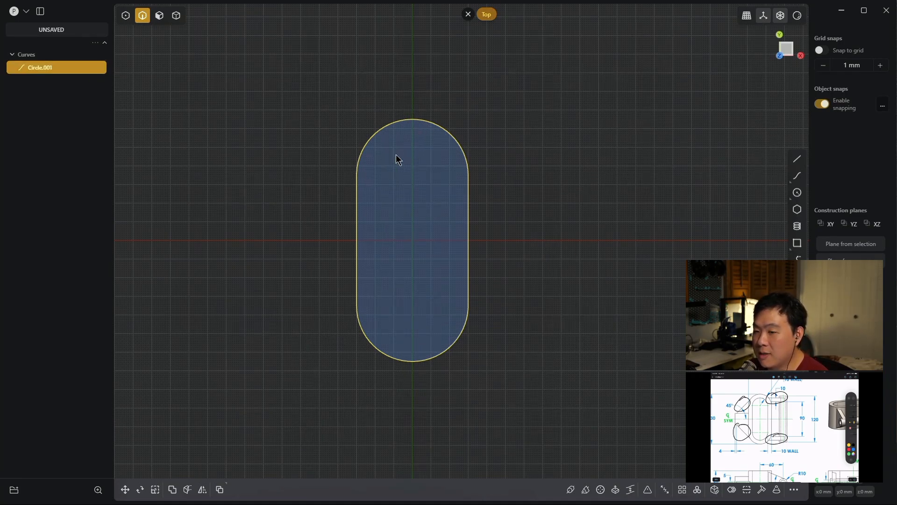
left_click(497, 234)
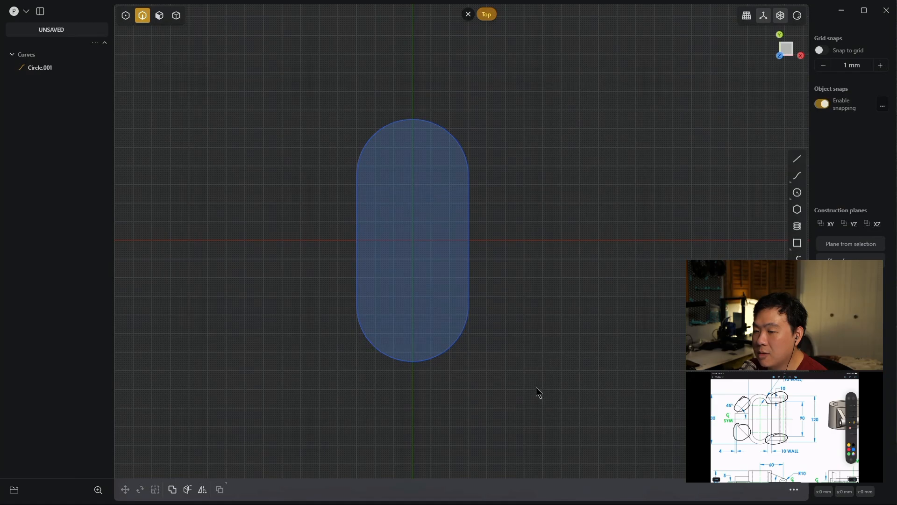
- Offset the oval curve inward by 10 mm to outline the wall thickness
left_click_drag(536, 362, 439, 283)
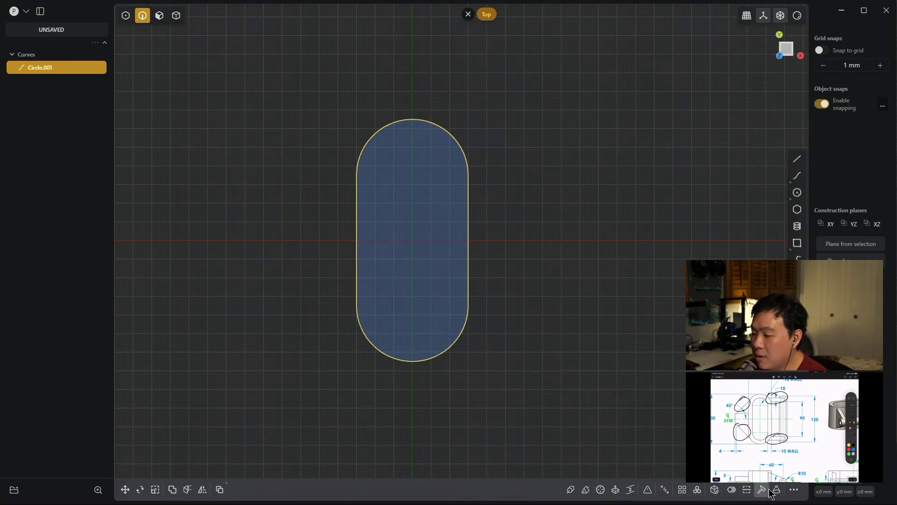
left_click(733, 491)
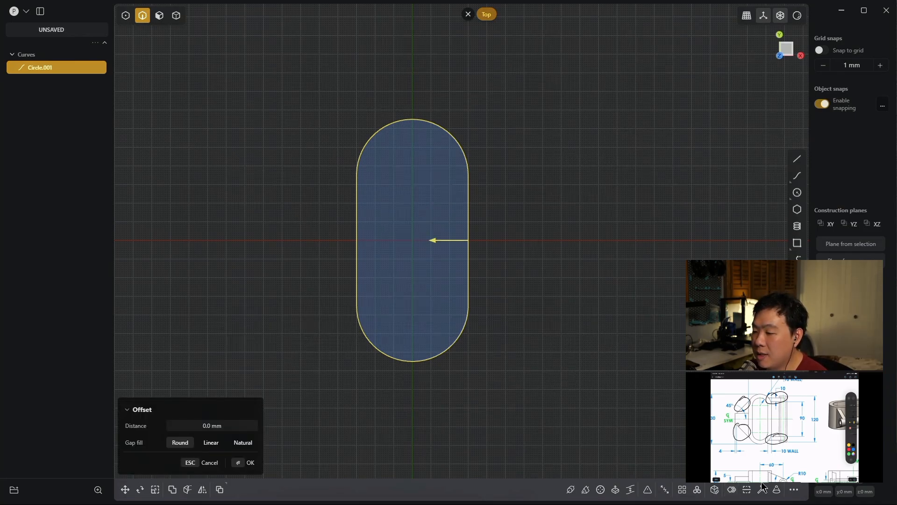
type("10")
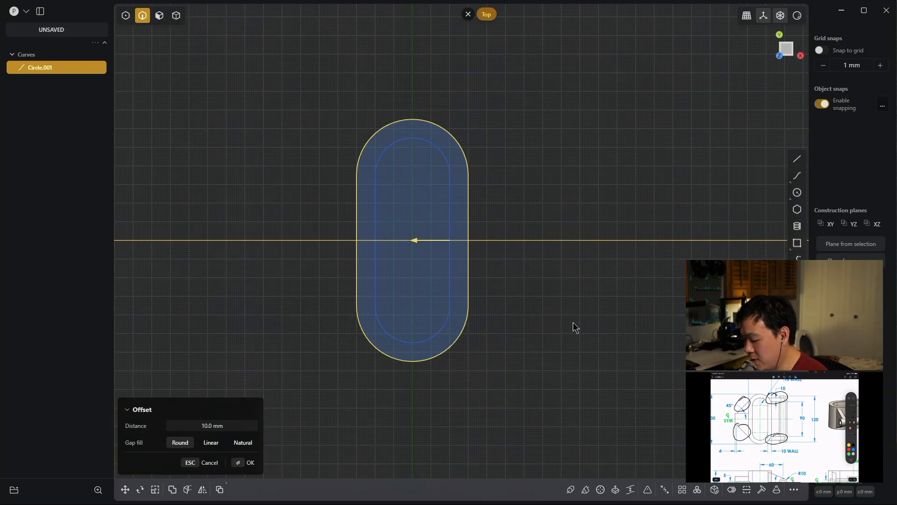
key("Return")
left_click(562, 315)
- Extrude the ring region between the two ovals symmetrically by 30 mm on each side as a solid
middle_click_drag(562, 315, 580, 303)
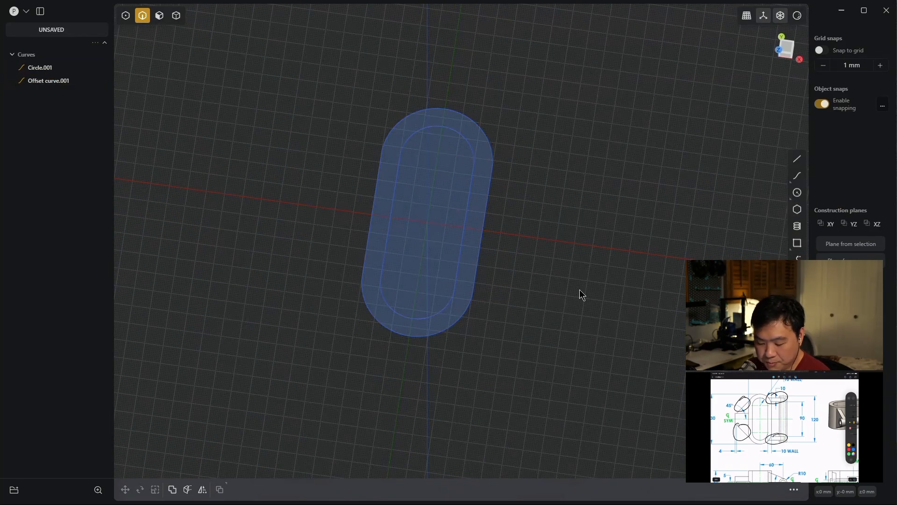
left_click(161, 19)
left_click(386, 163)
key("e")
middle_click_drag(601, 190, 636, 173)
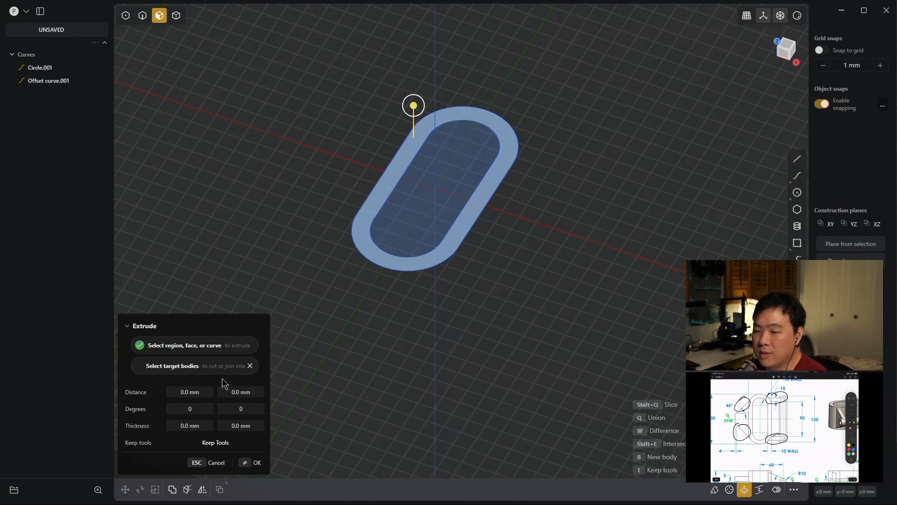
left_click_drag(223, 360, 359, 271)
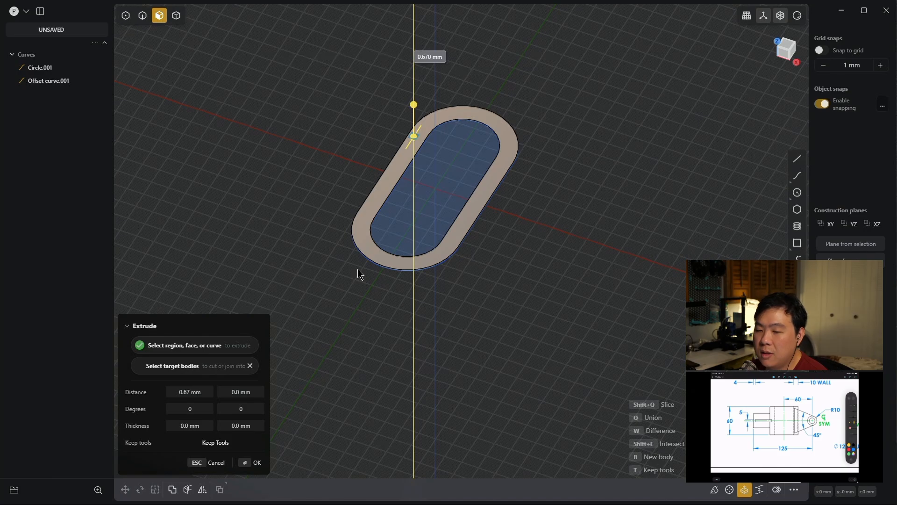
type("30")
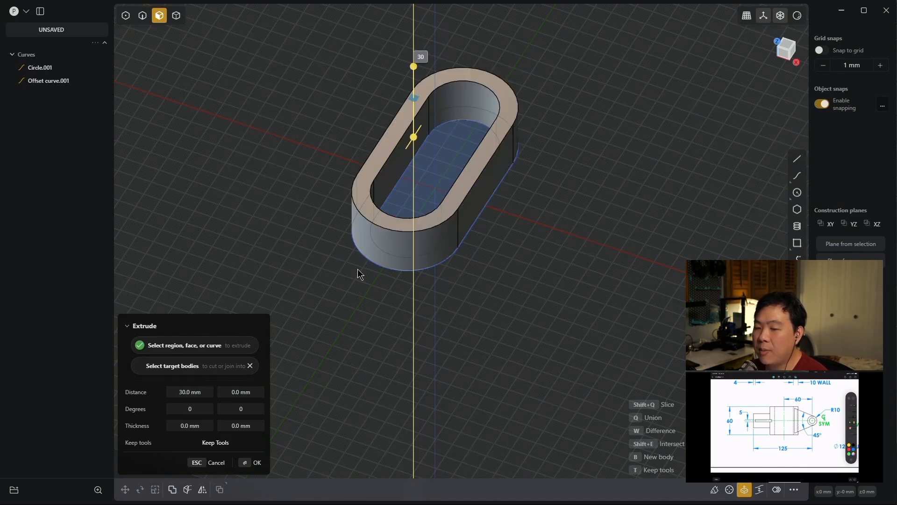
type("s")
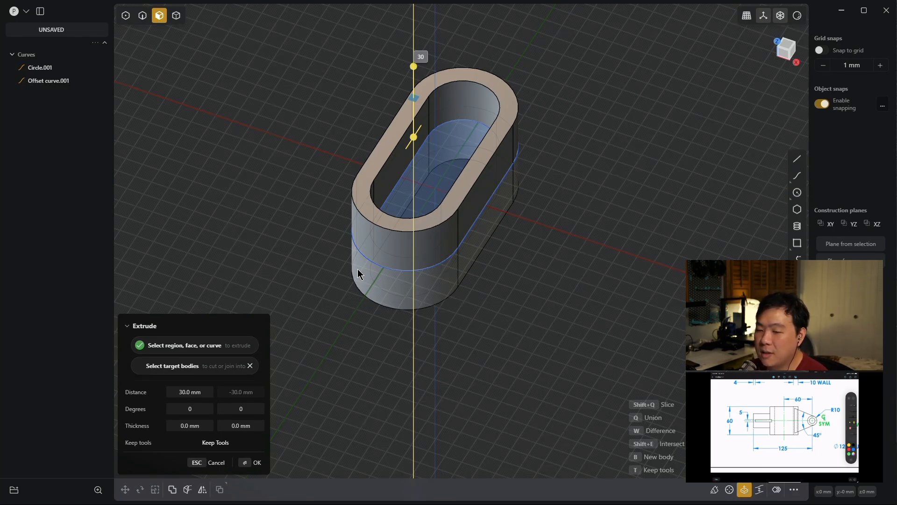
key("Return")
key("Return")
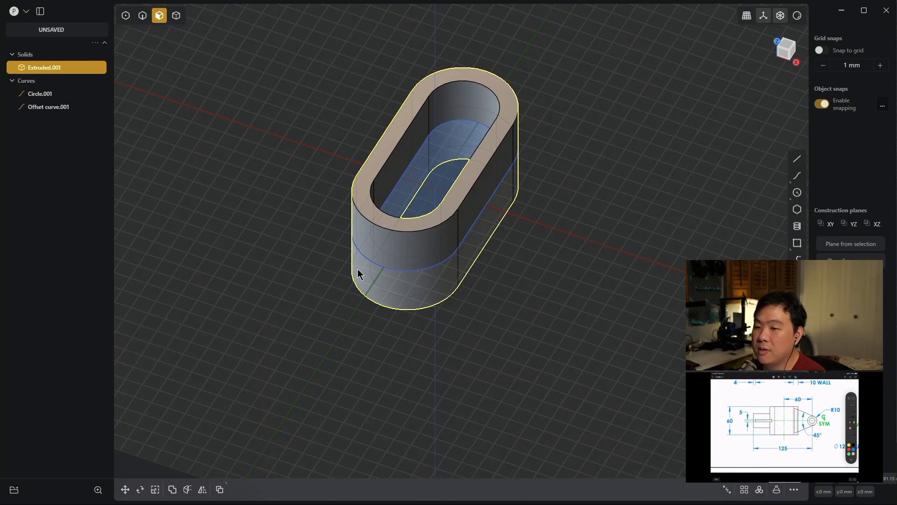
- Sketch a rectangle about 10 mm wide and 30 mm high in the front view, centred on the X axis beside the oval body
middle_click_drag(392, 344, 566, 274)
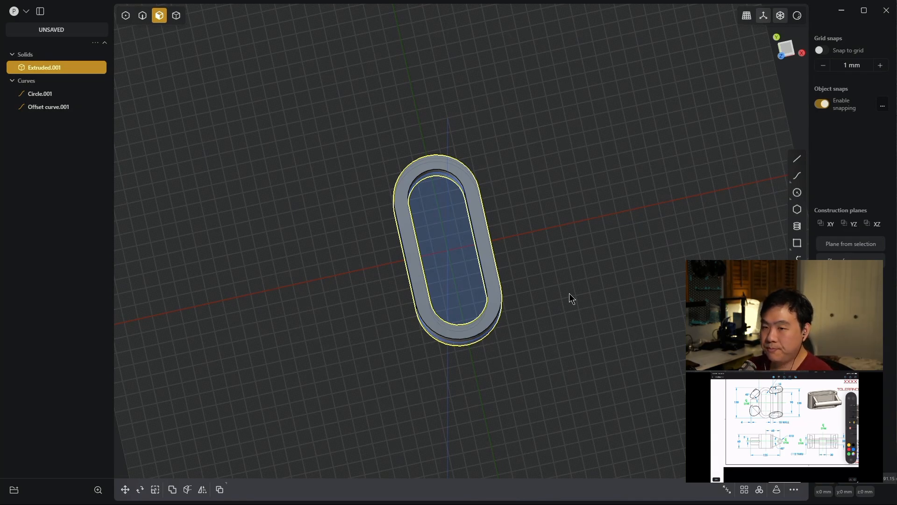
middle_click_drag(623, 257, 602, 199)
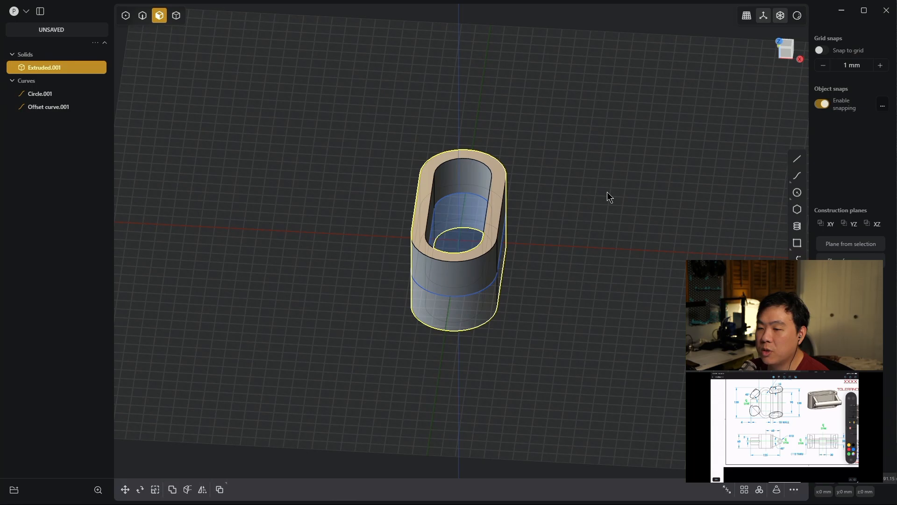
key("KP_1")
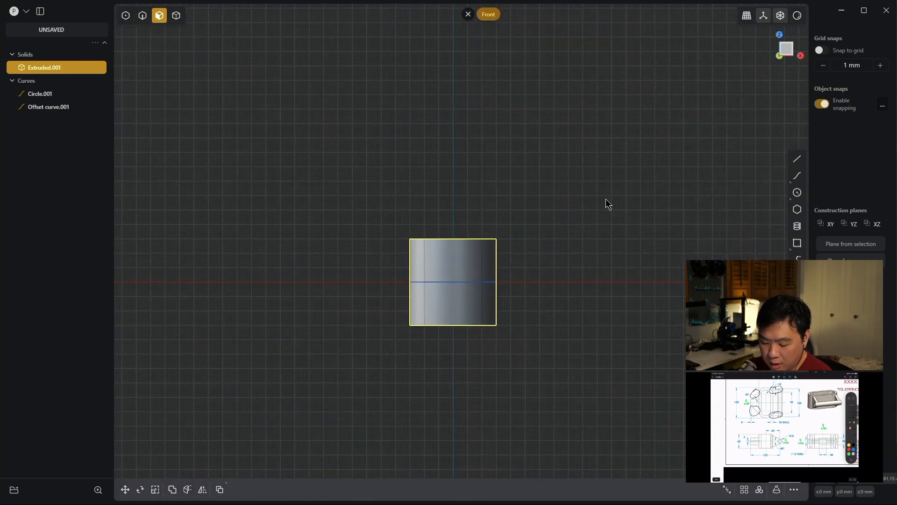
left_click(798, 244)
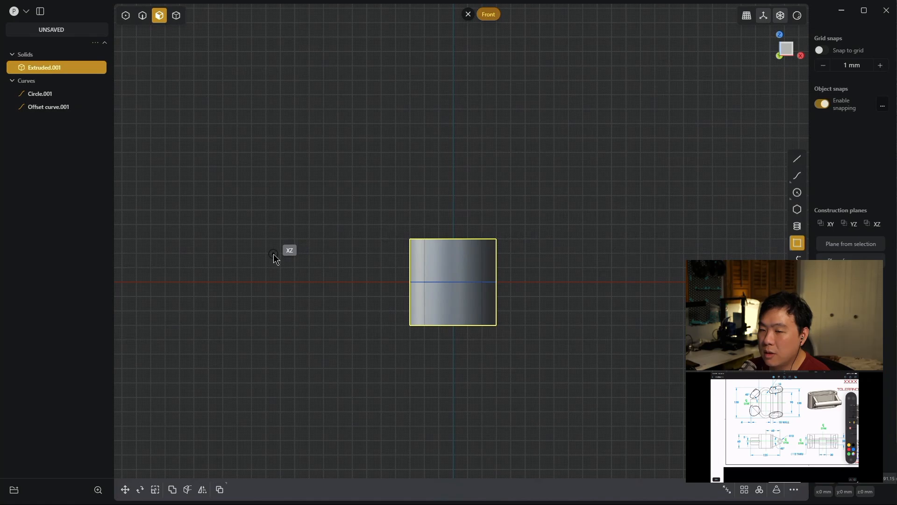
left_click(349, 281)
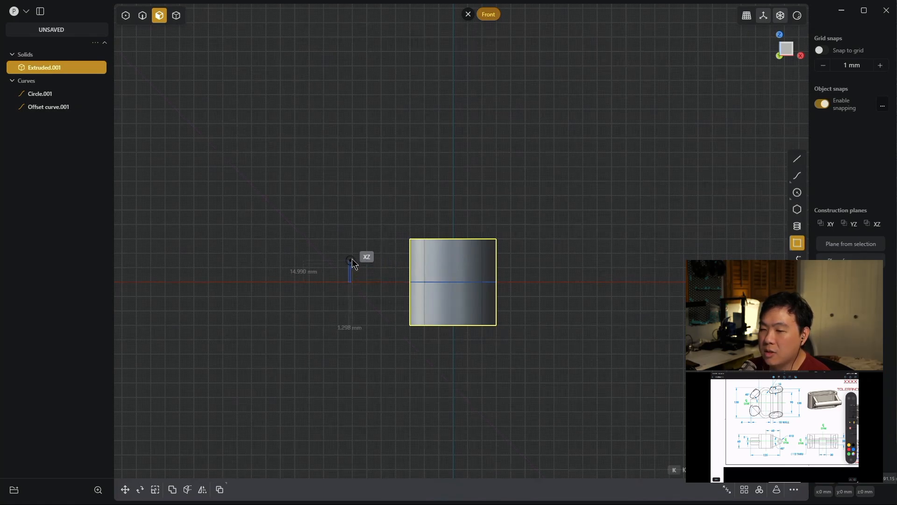
left_click(380, 261)
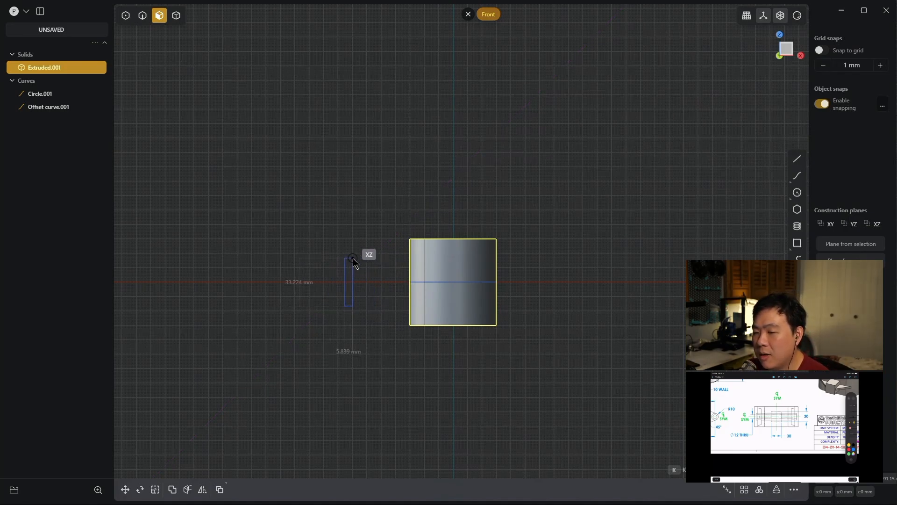
key("Tab")
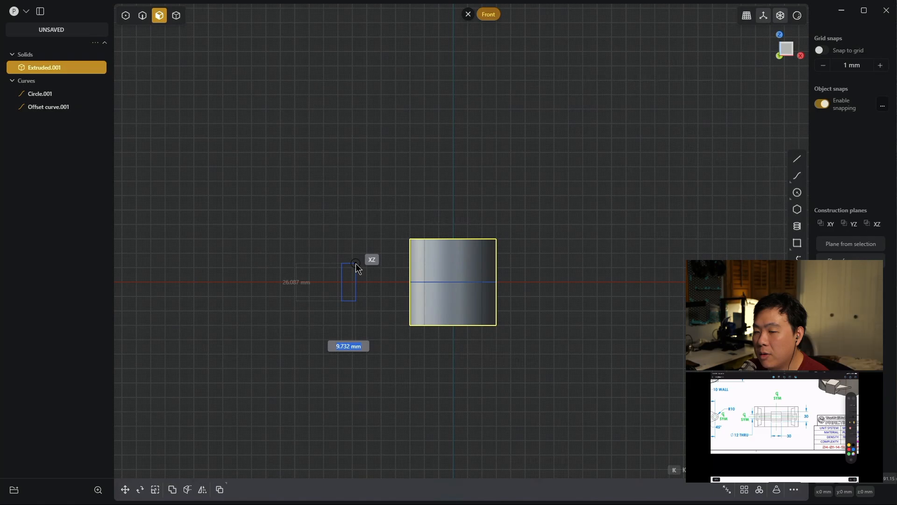
key("Tab")
type("30")
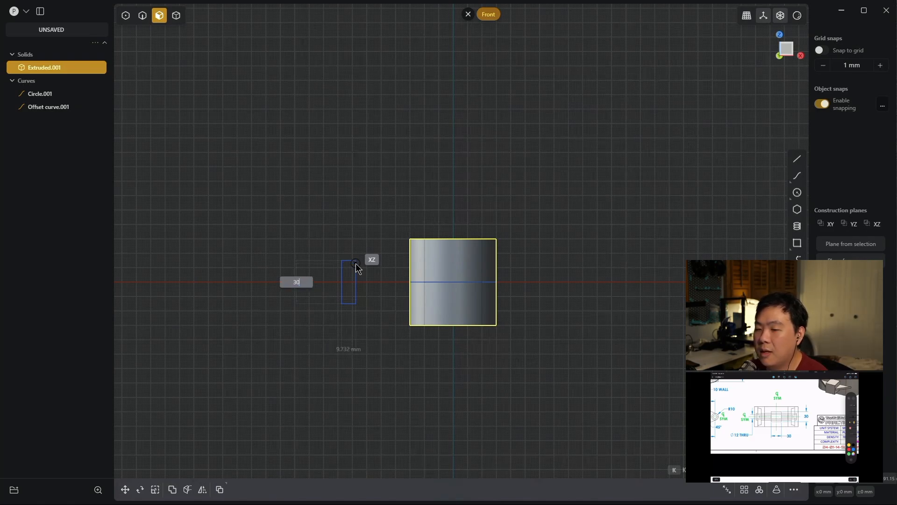
key("Return")
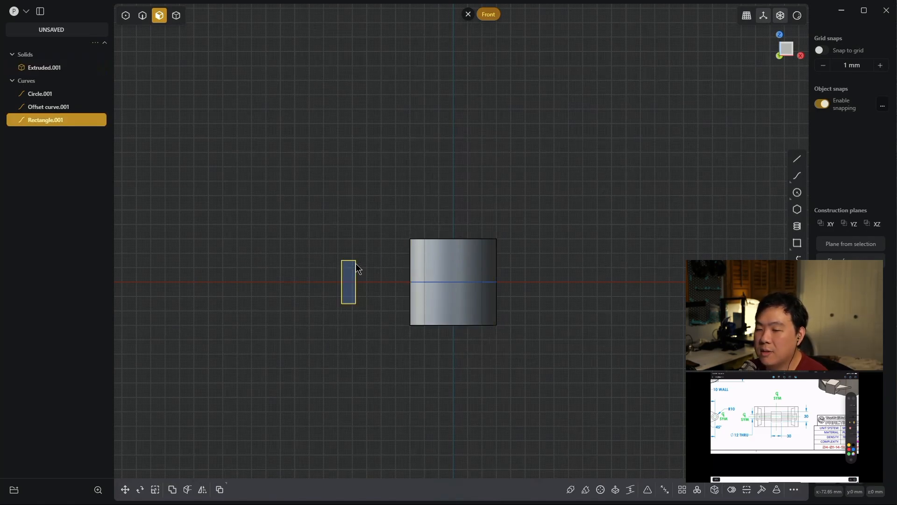
- Extrude the rectangle symmetrically by 15 mm on each side into a separate solid block
middle_click_drag(393, 190, 380, 228)
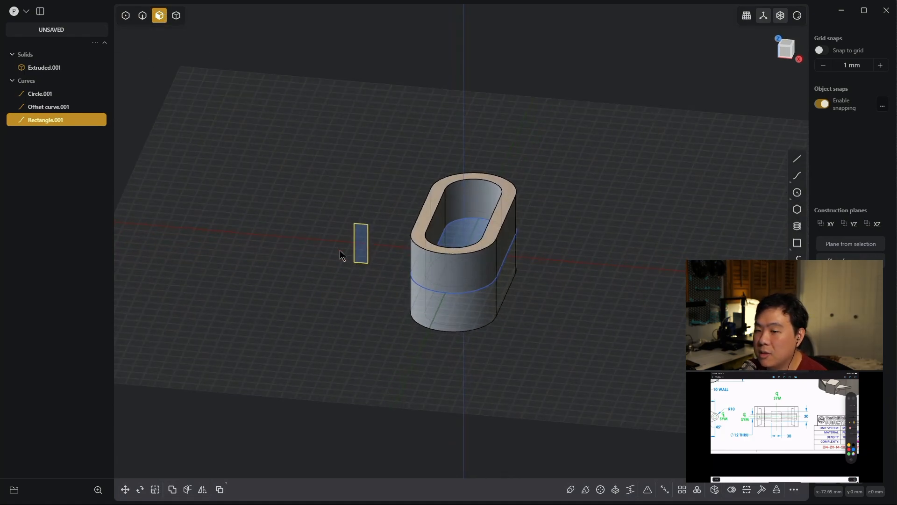
left_click(364, 239)
key("x")
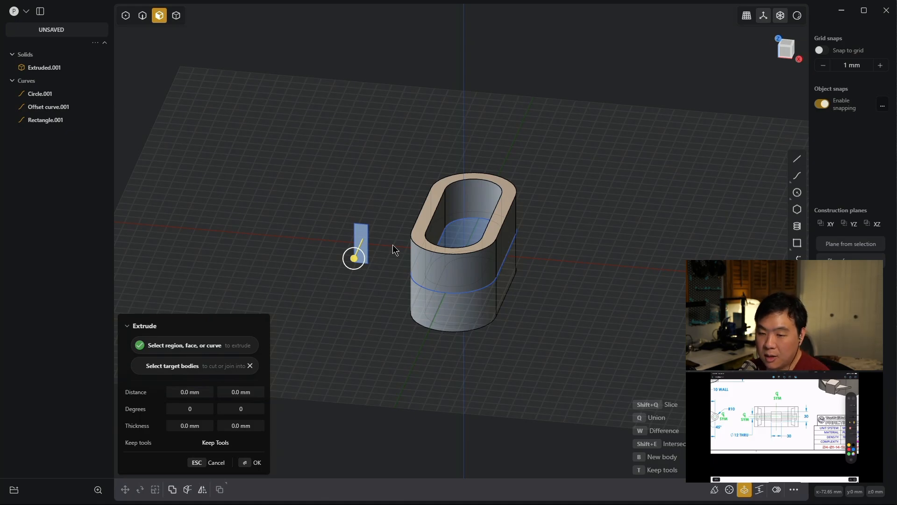
key("d")
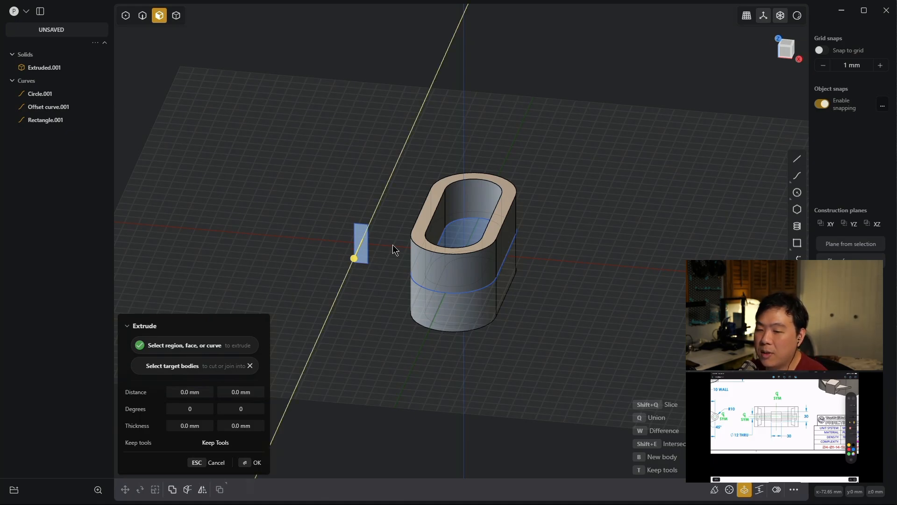
type("30")
key("BackSpace")
key("BackSpace")
type("15")
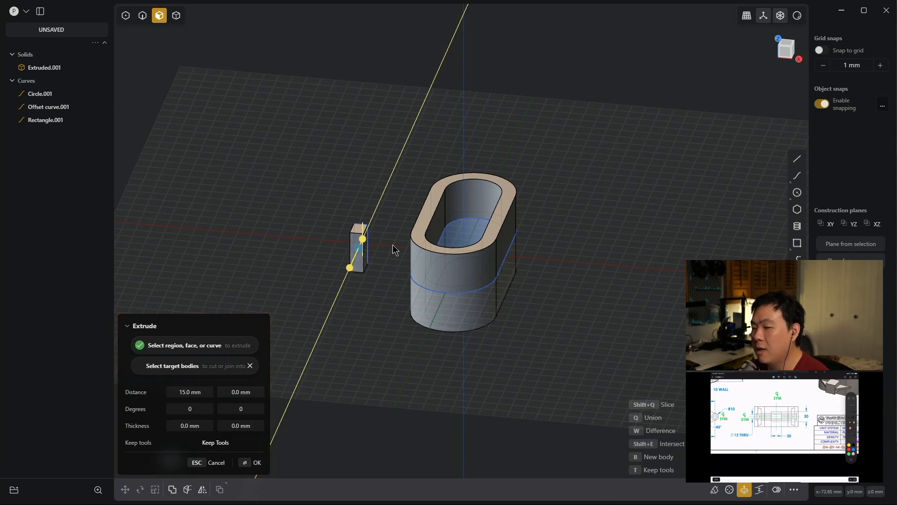
type("s")
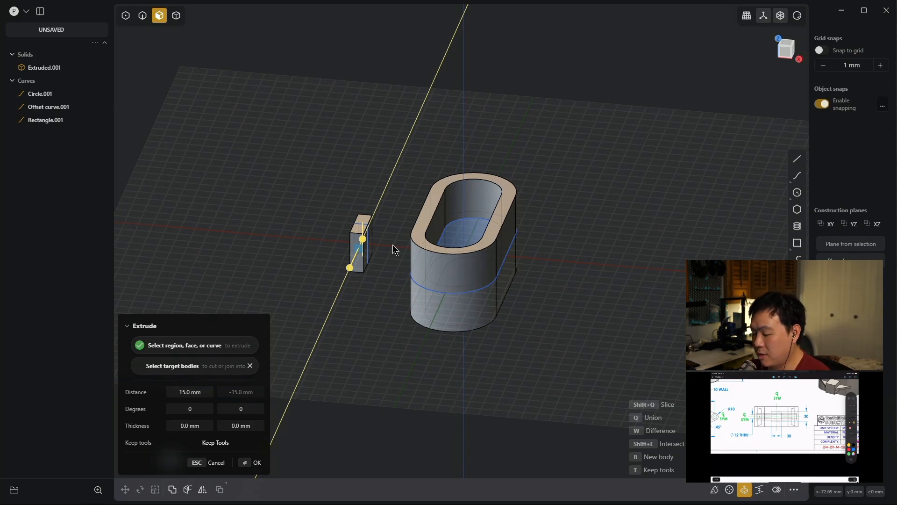
key("Return")
- Hide the hollow oval body, leaving the small block and the oval curves displayed
middle_click_drag(375, 349, 388, 325)
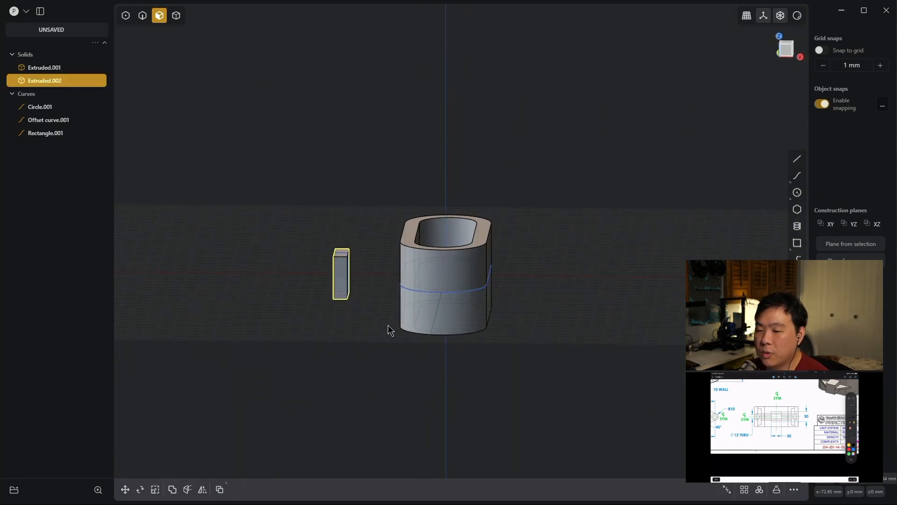
key("KP_1")
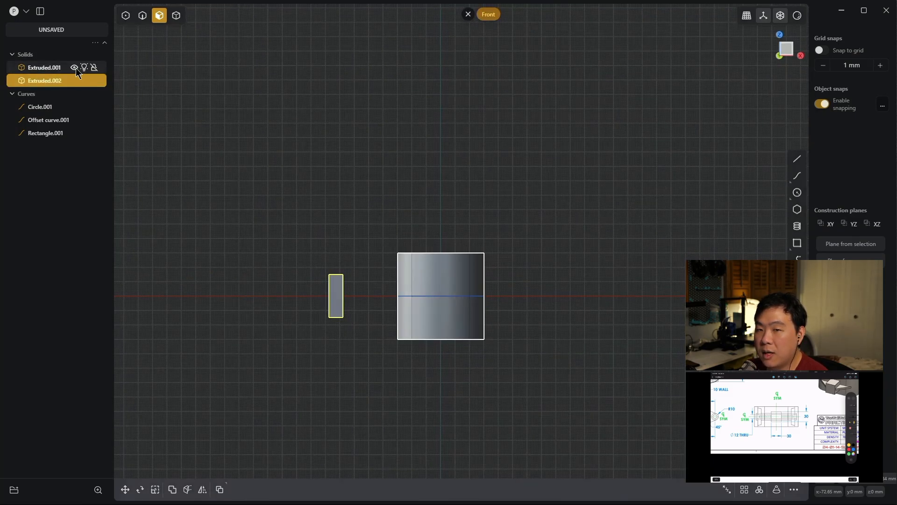
left_click(75, 68)
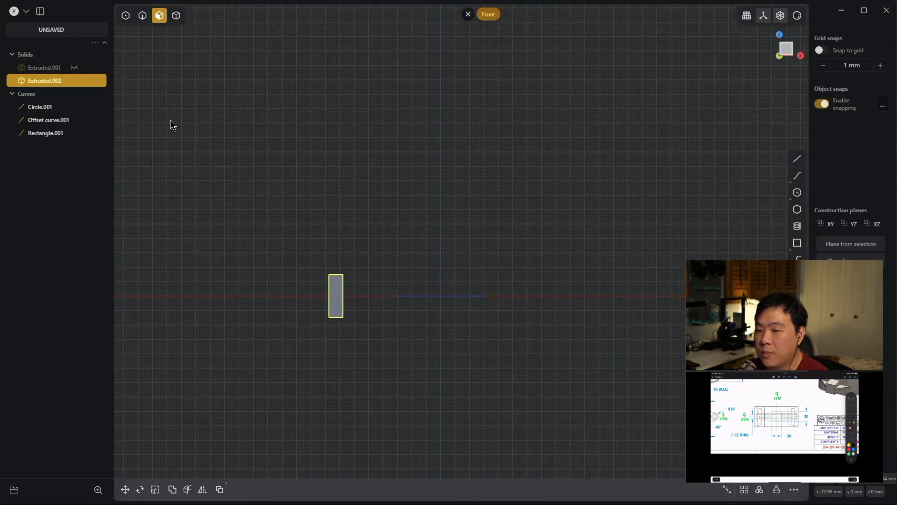
- Draw a 65 mm reference line from the origin along the negative X axis towards the small block
middle_click_drag(483, 251, 467, 269)
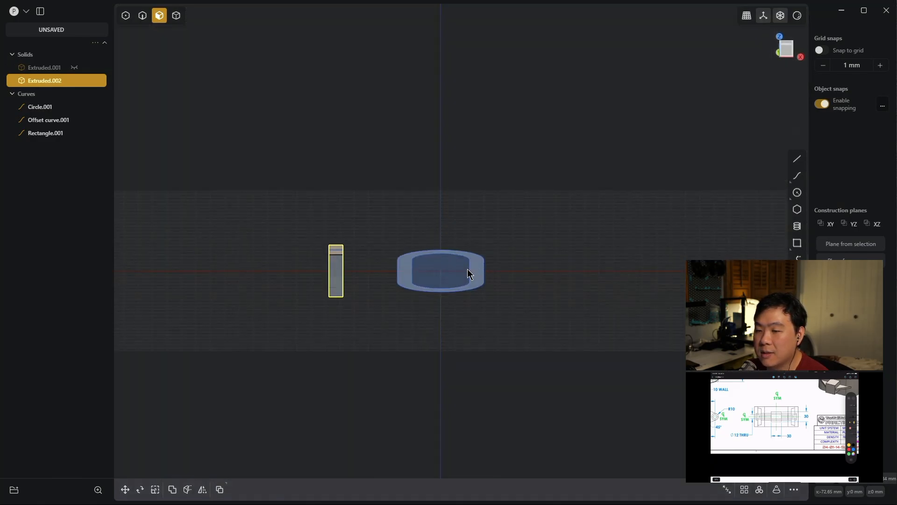
middle_click_drag(520, 226, 513, 239)
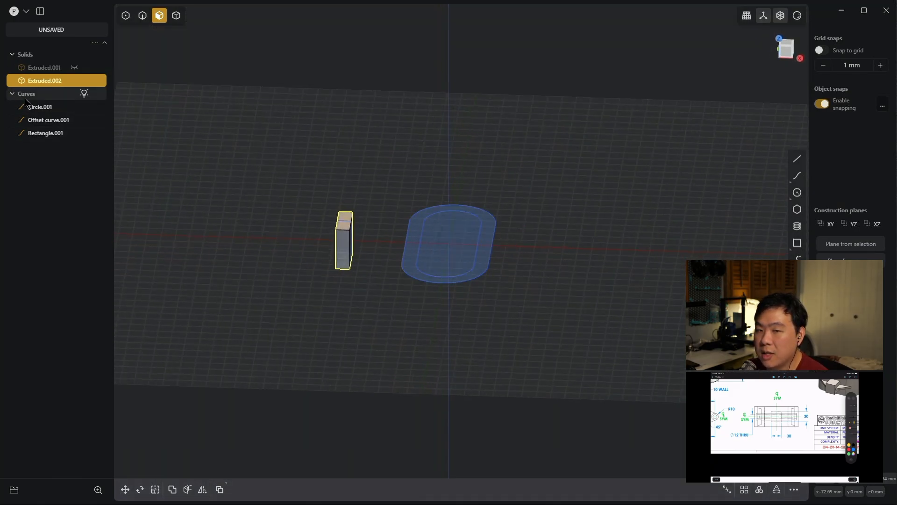
mouse_move(374, 342)
middle_mouse_down()
mouse_move(385, 329)
mouse_move(368, 344)
middle_mouse_up()
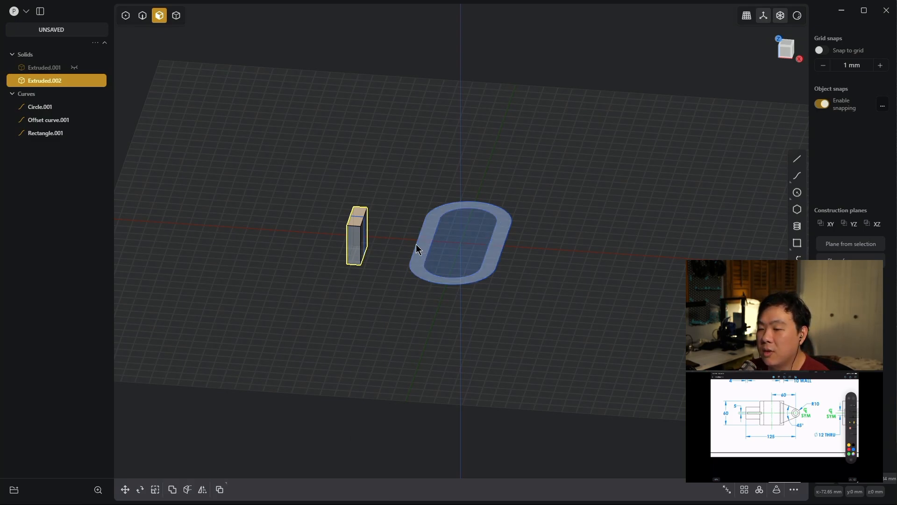
middle_click_drag(421, 245, 408, 324)
scroll(294, 258, "up", 3)
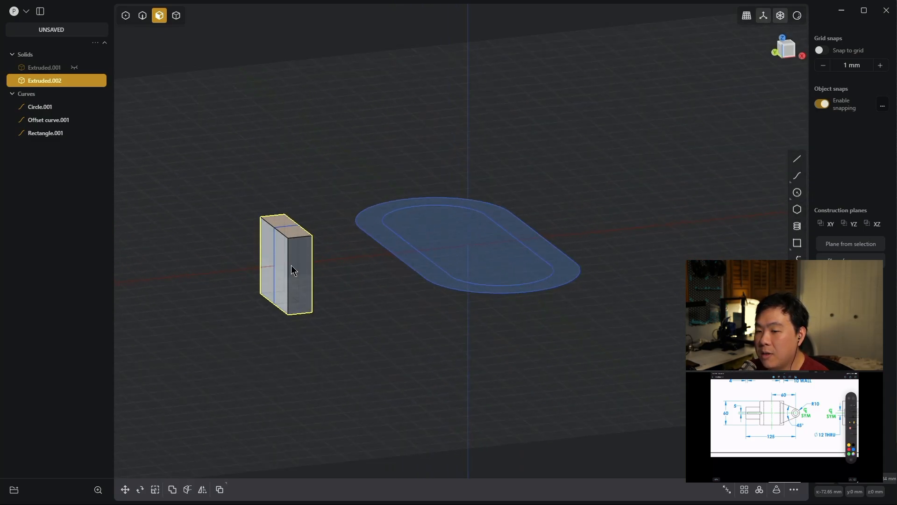
middle_click_drag(573, 363, 495, 341)
key("shift+a")
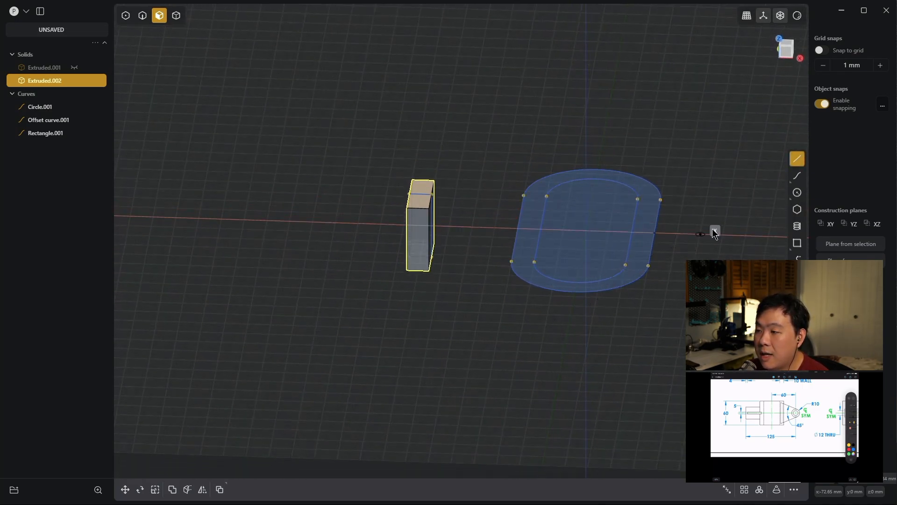
left_click(575, 233)
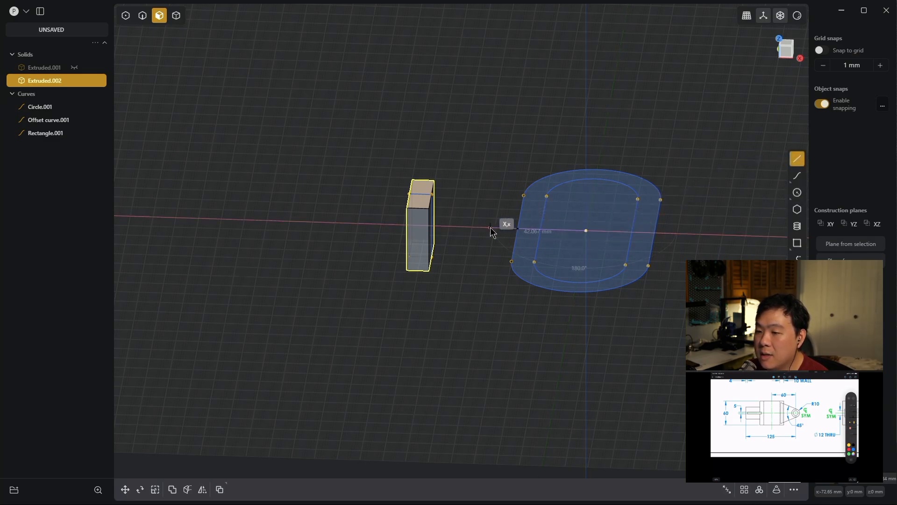
key("Tab")
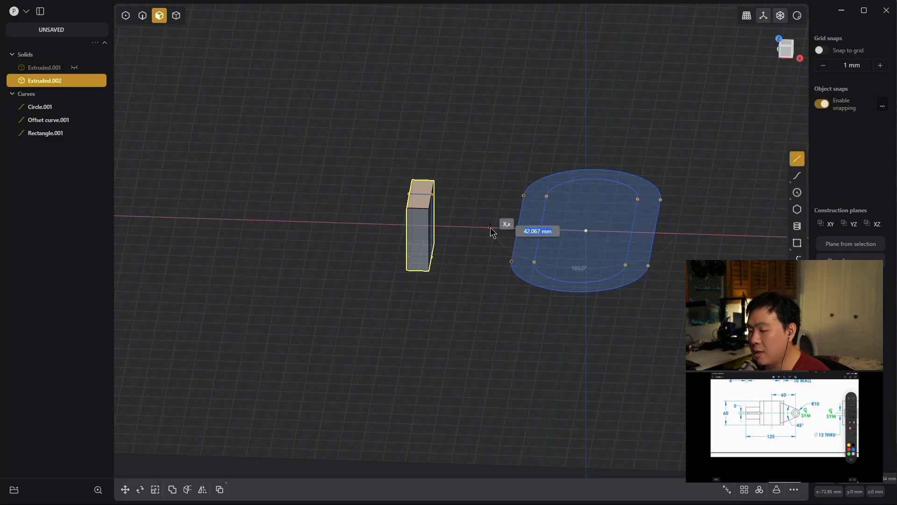
type("65")
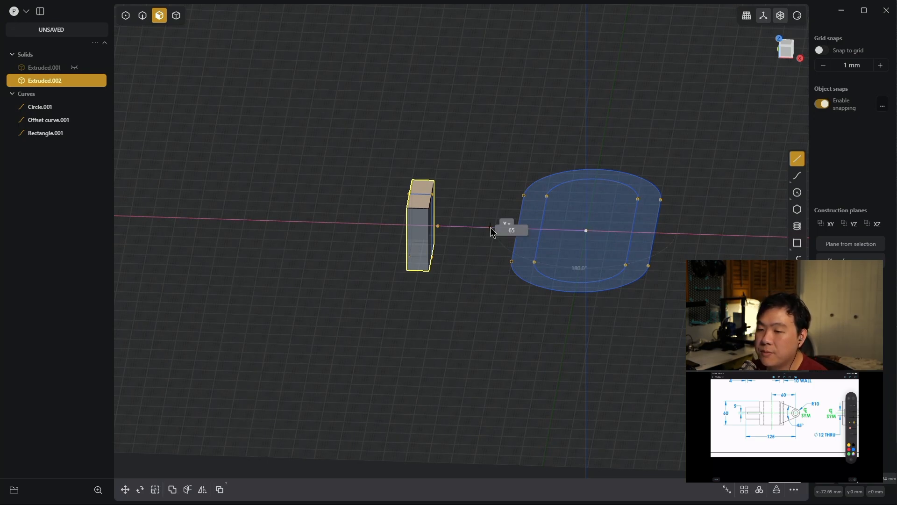
key("Return")
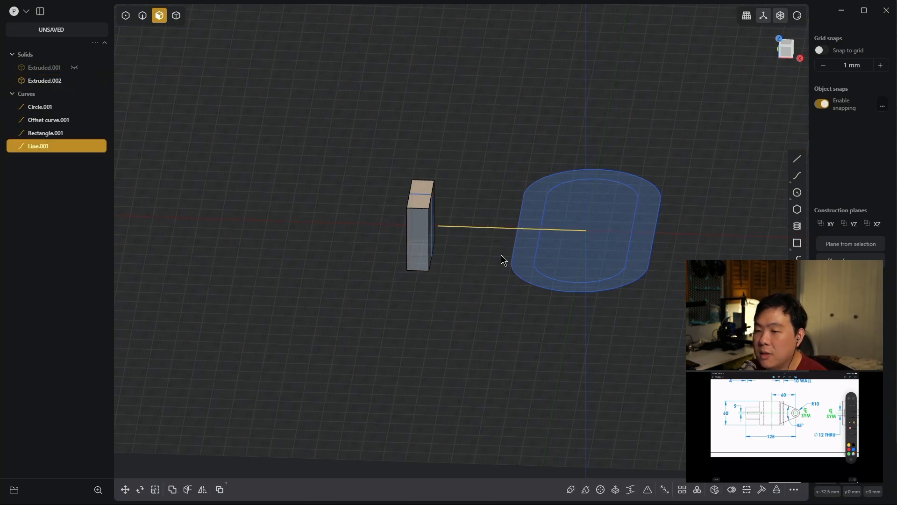
- Show the oval body again and move the small block about 26 mm along X towards it, then deselect the block
middle_click_drag(454, 313, 564, 409)
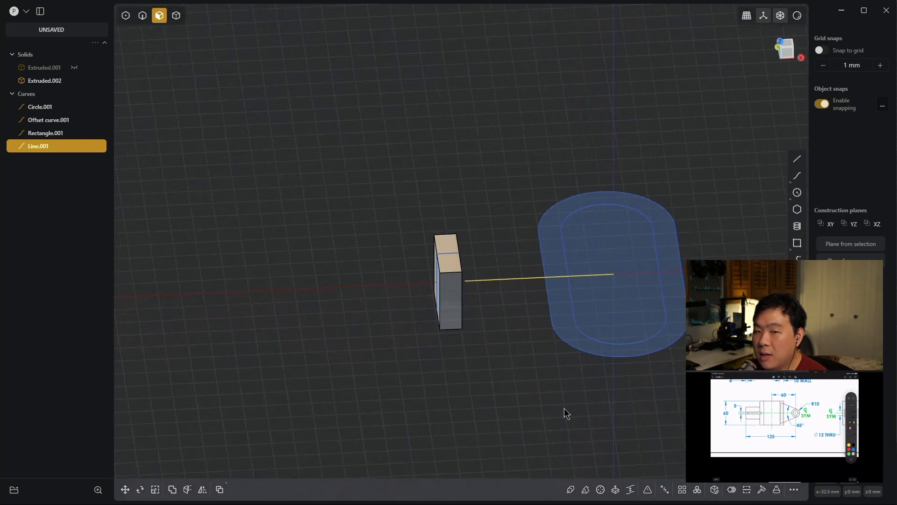
left_click(75, 68)
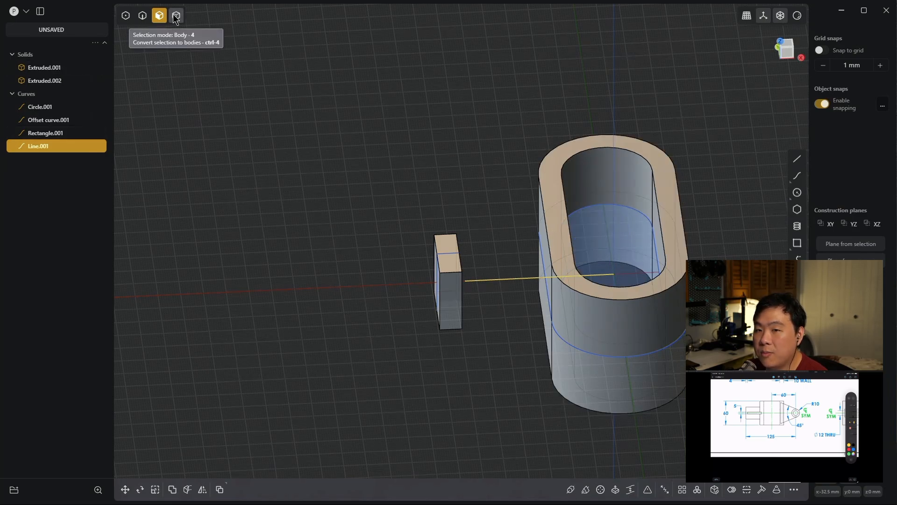
key("4")
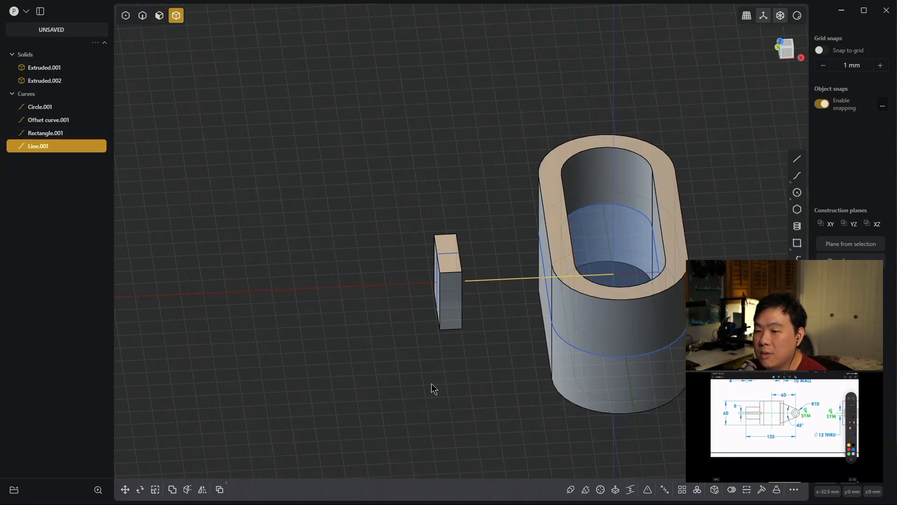
left_click(449, 282)
middle_click_drag(571, 248, 457, 363)
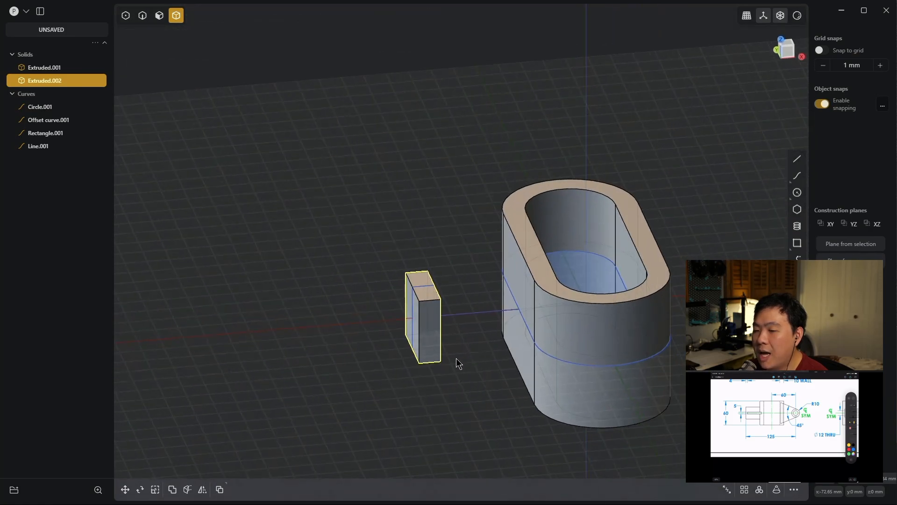
key("g")
left_click_drag(458, 315, 517, 309)
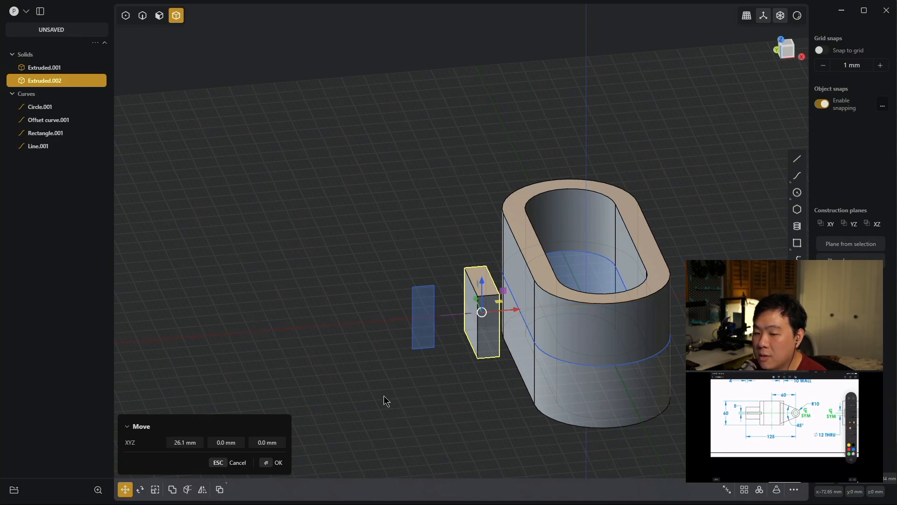
right_click_drag(366, 405, 360, 405)
left_click(278, 463)
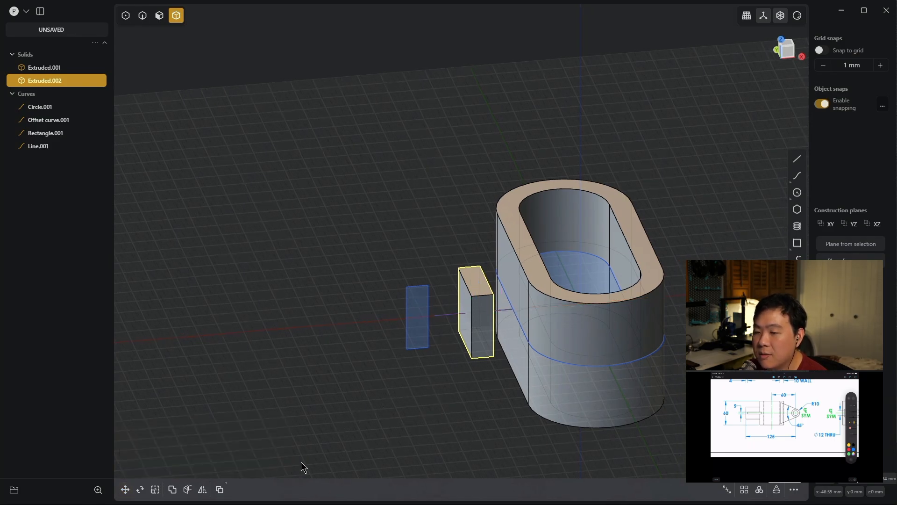
left_click(408, 364)
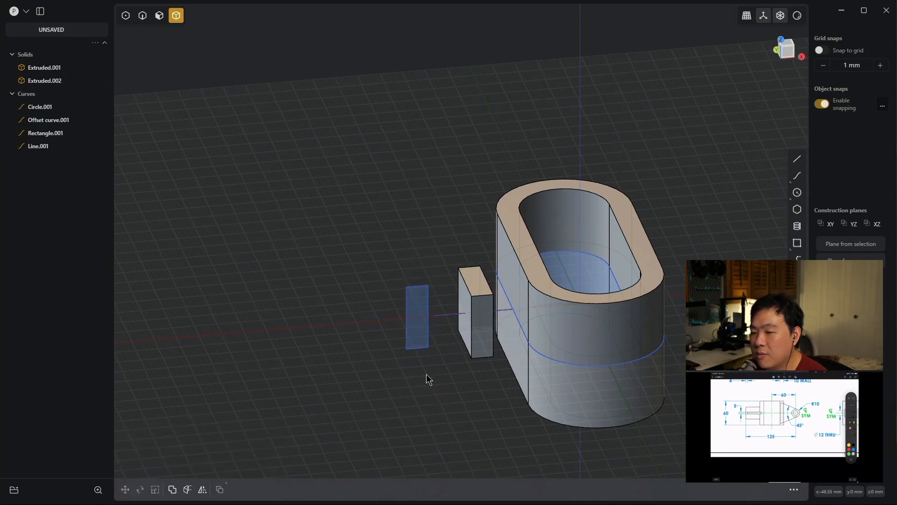
- Delete the leftover rectangle curve used for the small block
right_click_drag(437, 372, 456, 426)
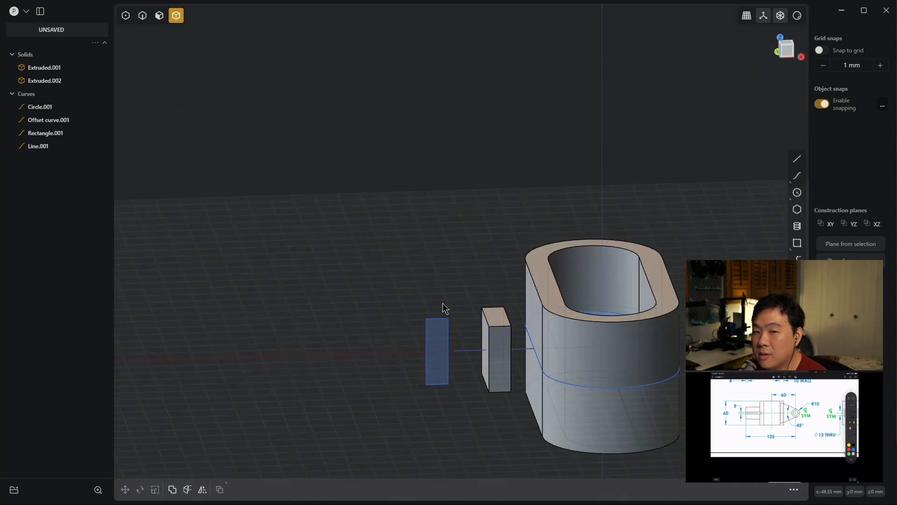
left_click(47, 134)
key("Delete")
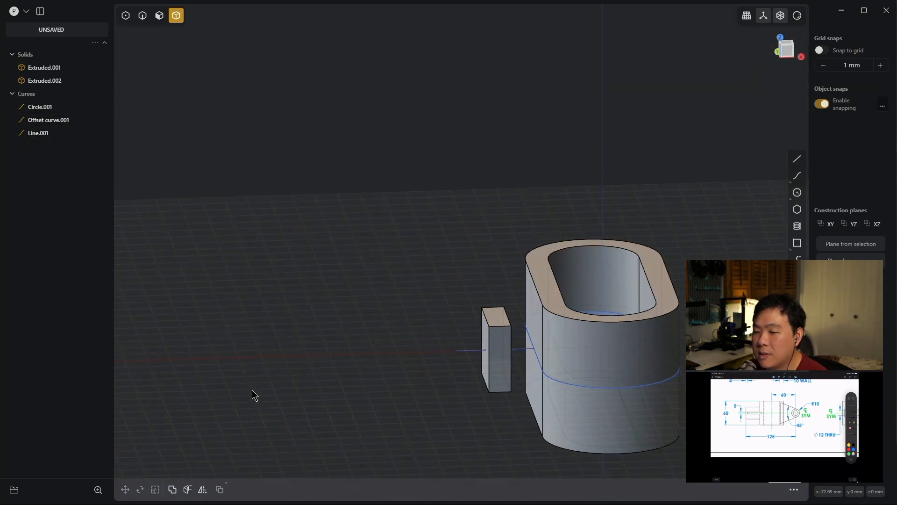
- Offset the small block's inner face 11.68 mm towards the oval body so it meets the body's flat side
right_click_drag(286, 294, 293, 316)
scroll(281, 317, "up", 5)
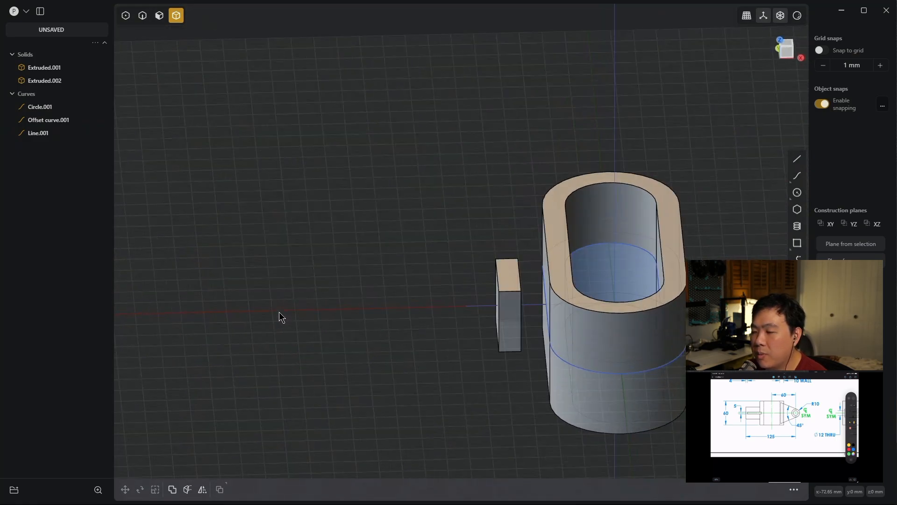
left_click(160, 15)
right_click_drag(253, 224, 263, 273)
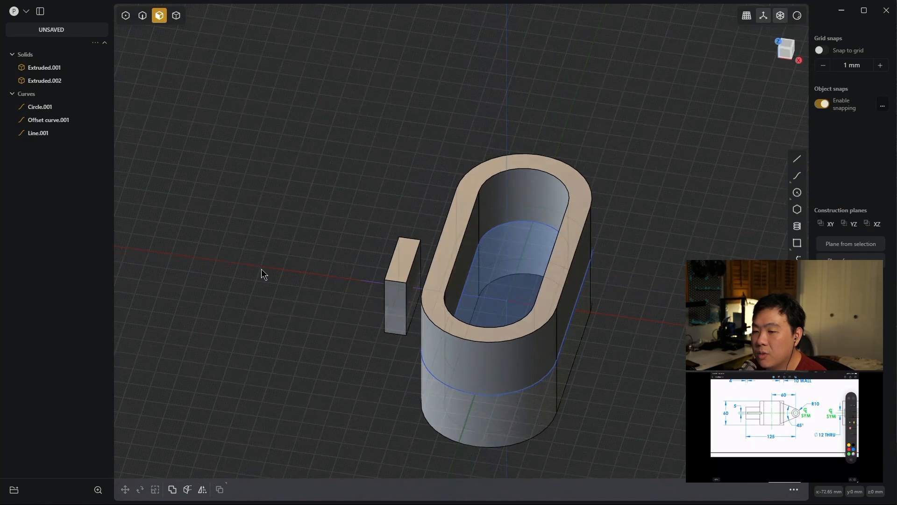
left_click(415, 287)
key("o")
right_click_drag(411, 288, 400, 436)
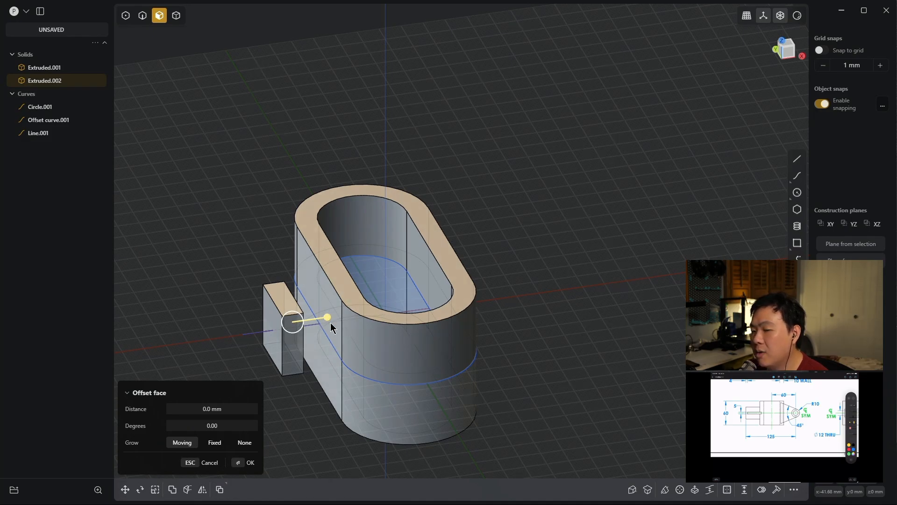
left_click_drag(327, 318, 309, 373)
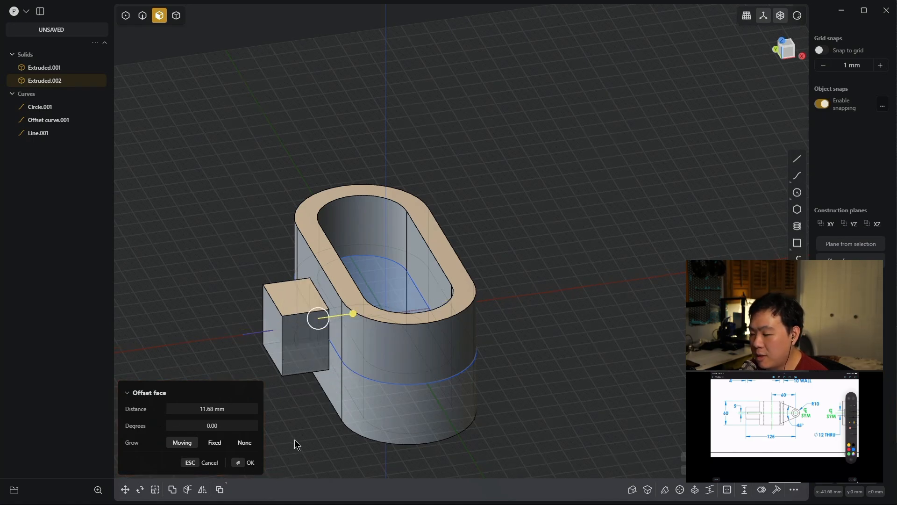
key("Return")
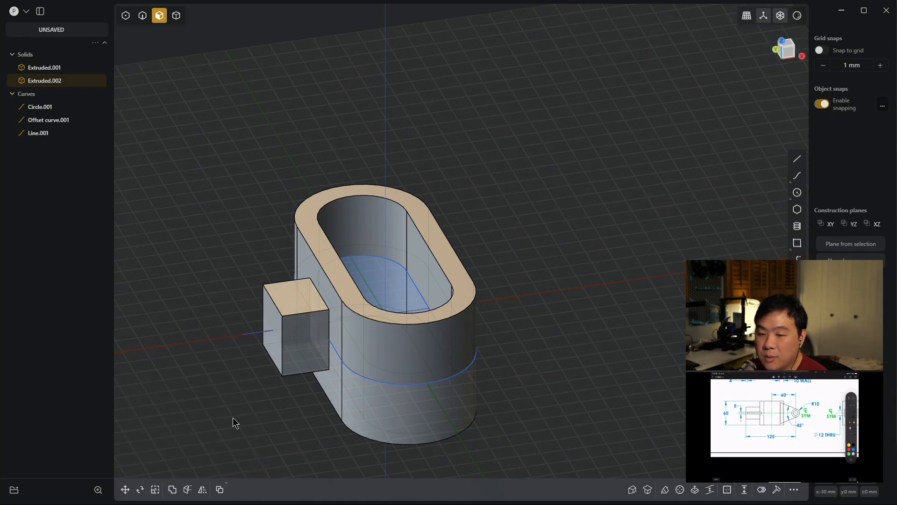
- Offset the small block's outer face 13.59 mm outwards to the end of the reference line
middle_click_drag(233, 416, 254, 414)
left_click(207, 318)
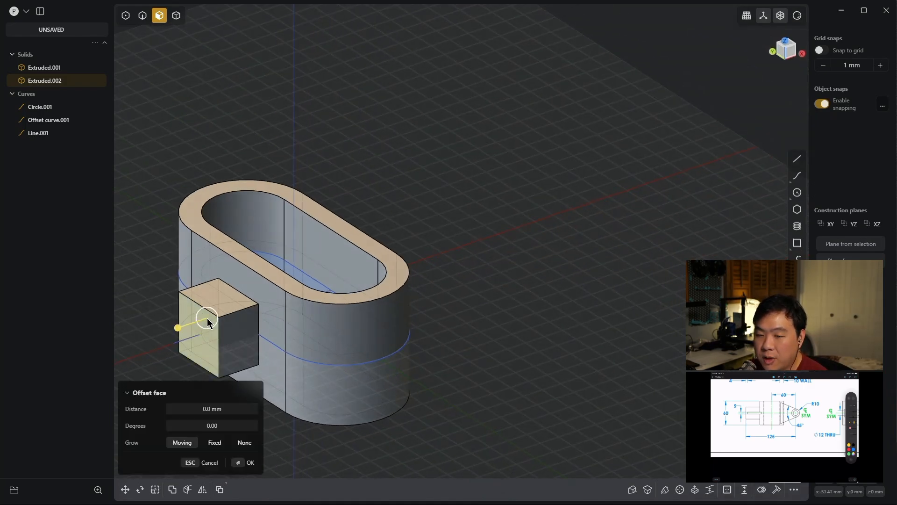
left_click_drag(178, 330, 177, 351)
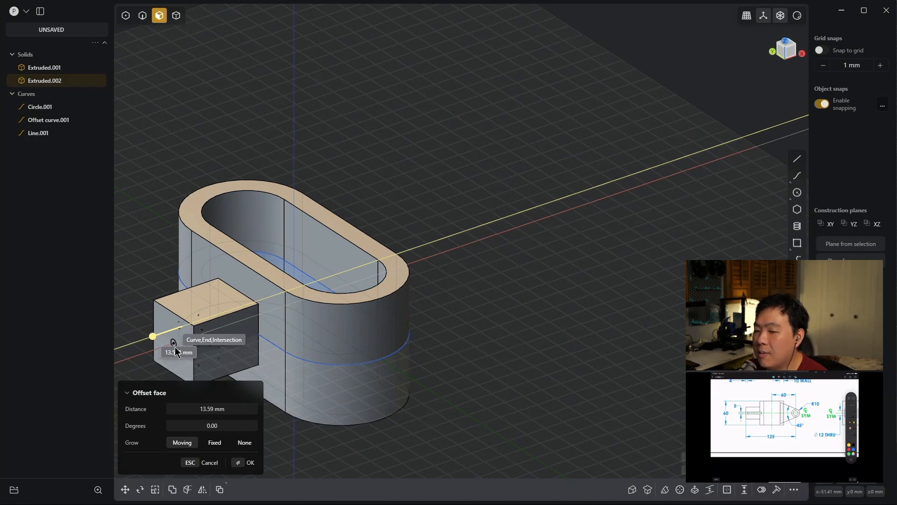
left_click_drag(178, 353, 177, 353)
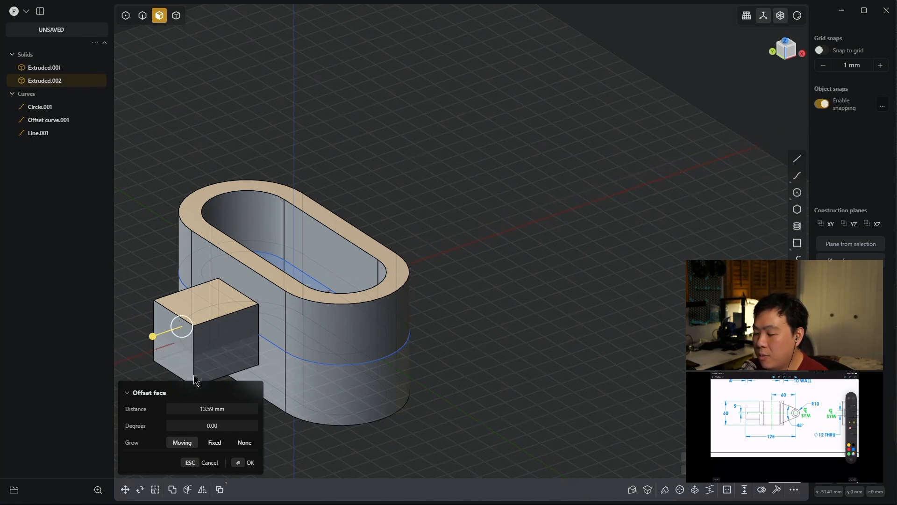
left_click(251, 460)
- Check the block's length against the reference line in front view, toggling the block's visibility, and delete the reference line
middle_click_drag(537, 327, 591, 323)
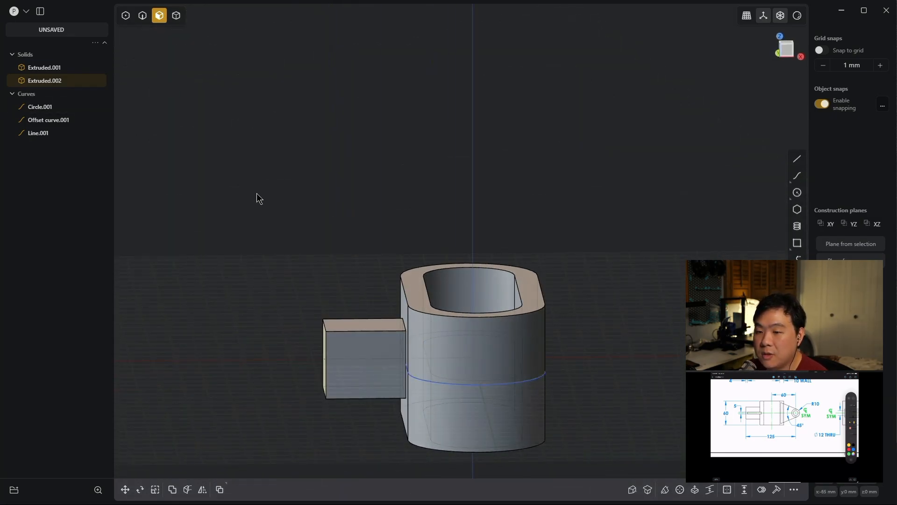
key("KP_1")
left_click(319, 292)
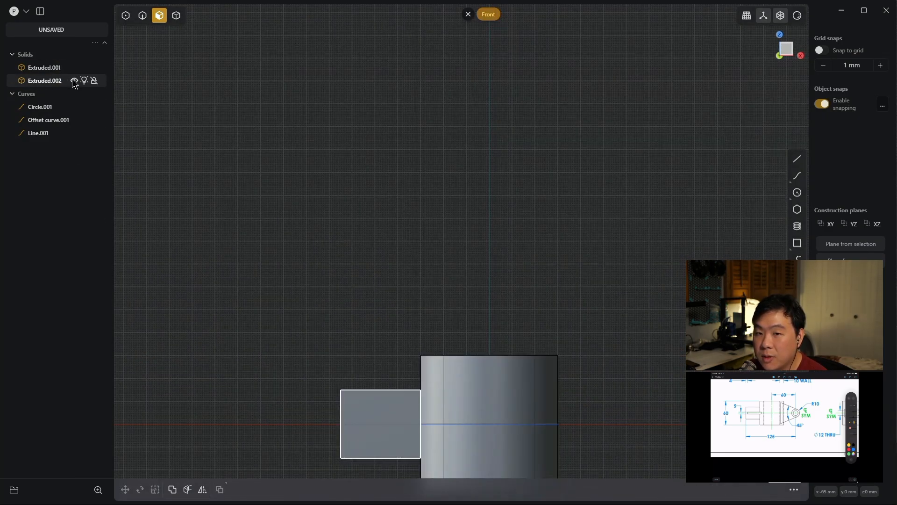
left_click(75, 80)
left_click(75, 80)
left_click(74, 80)
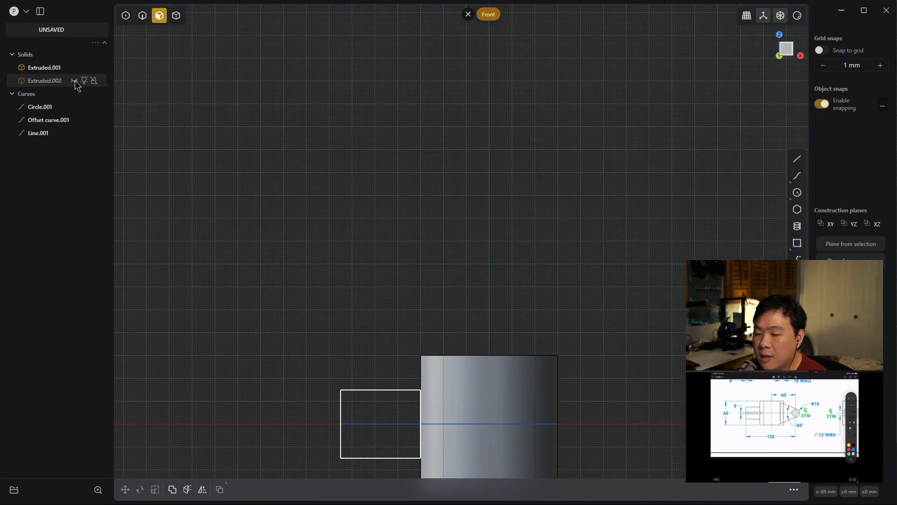
left_click(74, 81)
left_click(43, 133)
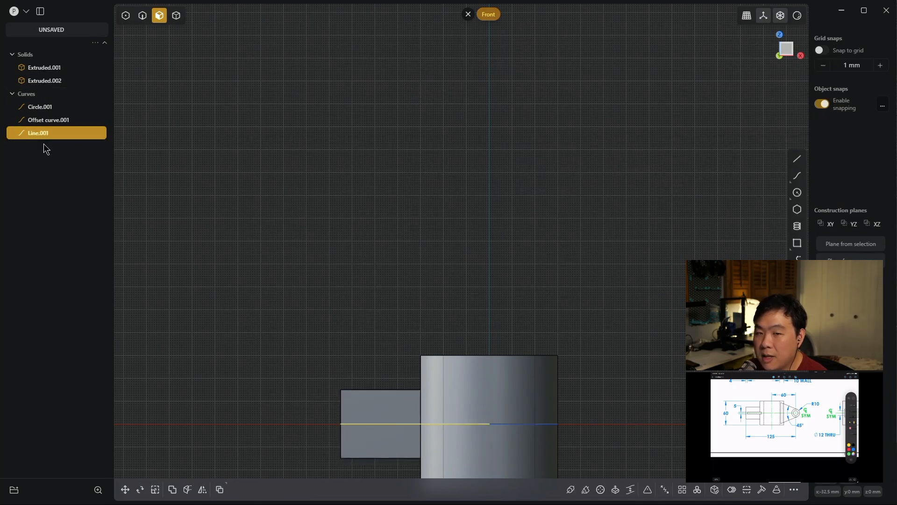
key("Delete")
- Join the oval body and the side block into one solid with a Boolean Union
middle_click_drag(220, 224, 310, 251)
middle_click_drag(268, 333, 225, 342)
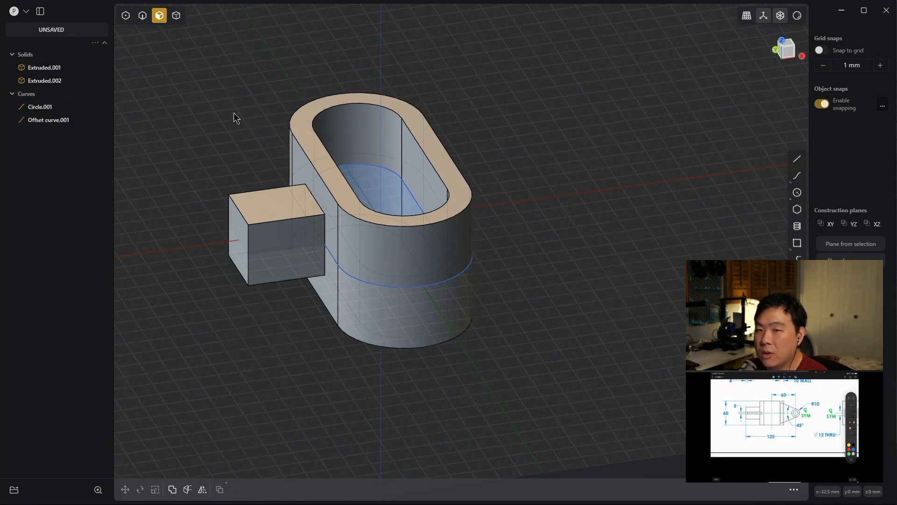
left_click(44, 68)
left_click(47, 83, "shift")
key("q")
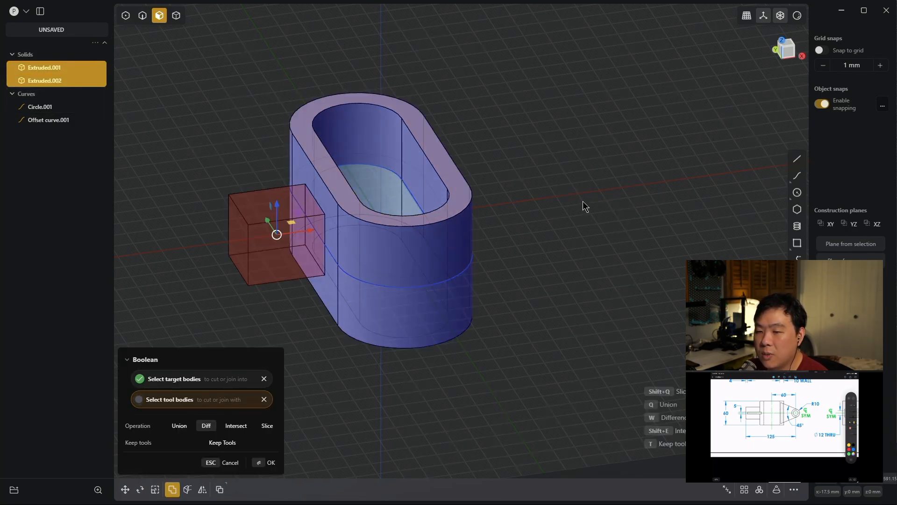
key("q")
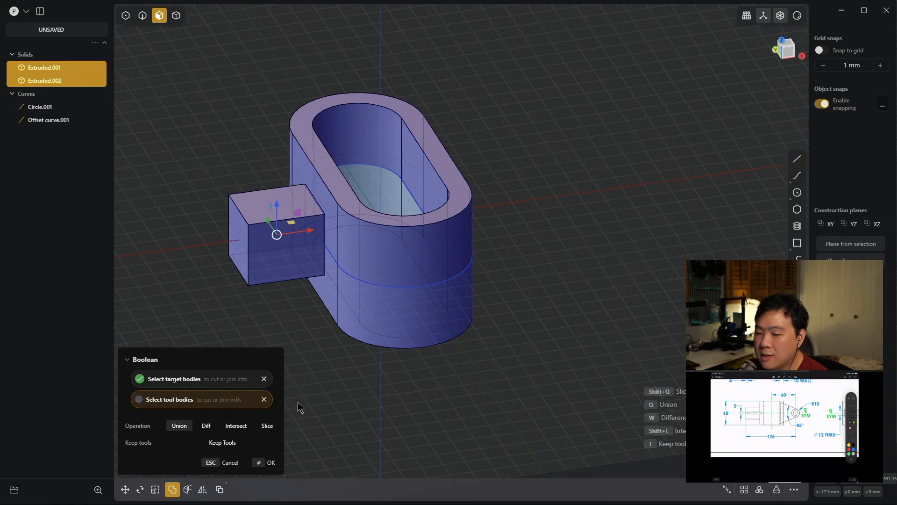
key("Return")
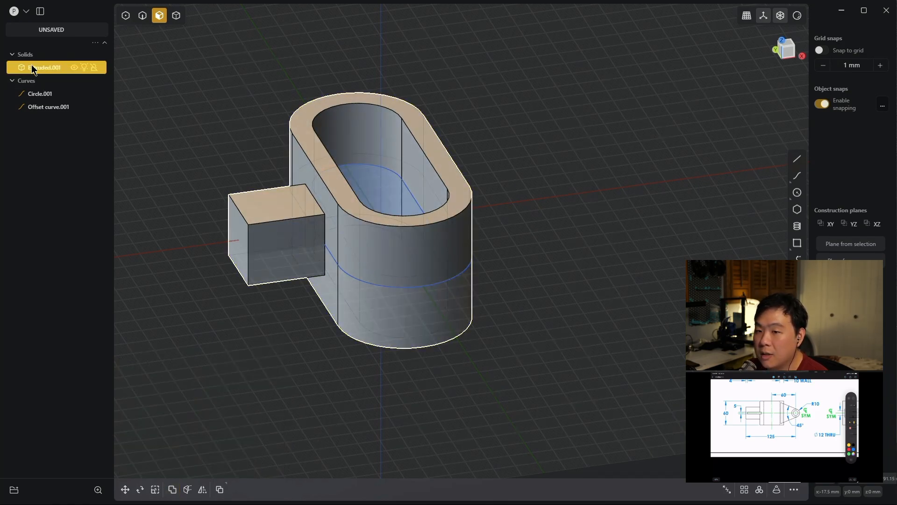
- In top view, draw a 4 mm line from the side block's outer upper corner along its upper edge towards the oval body
middle_click_drag(483, 190, 603, 163)
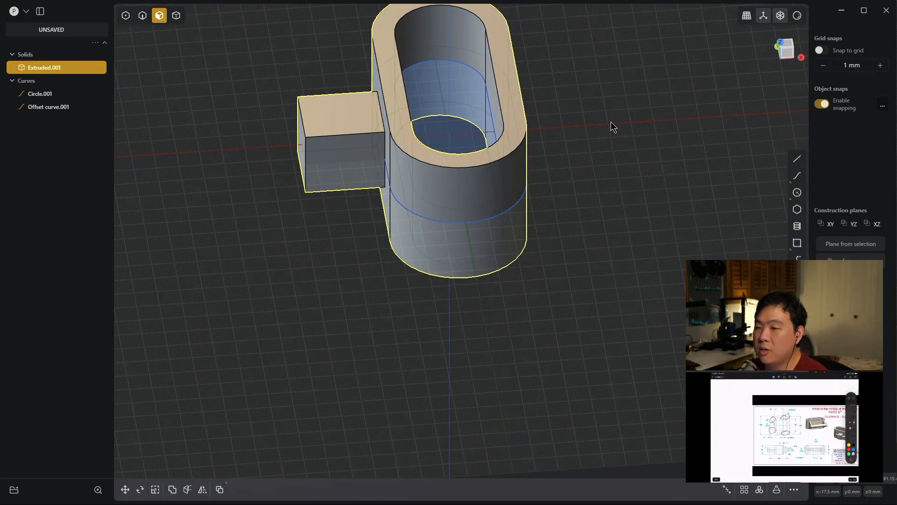
middle_click_drag(605, 144, 596, 246, "shift")
key("KP_1")
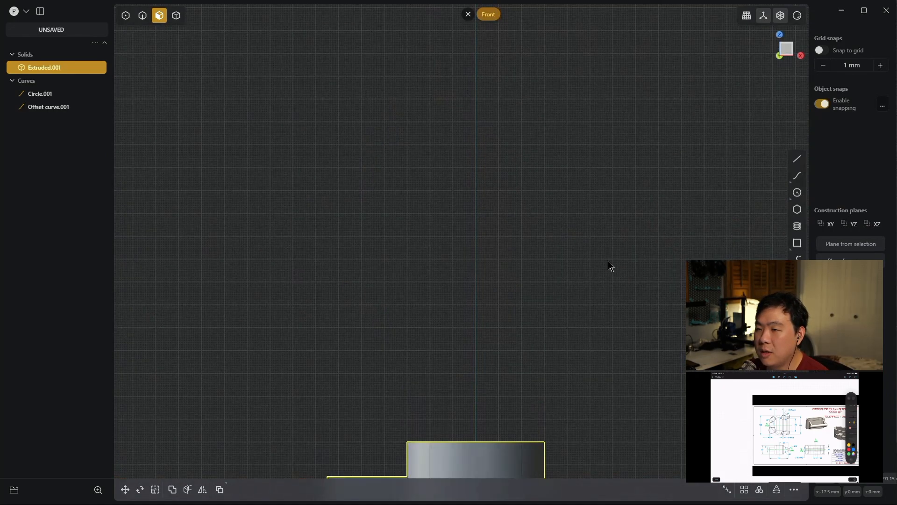
key("KP_7")
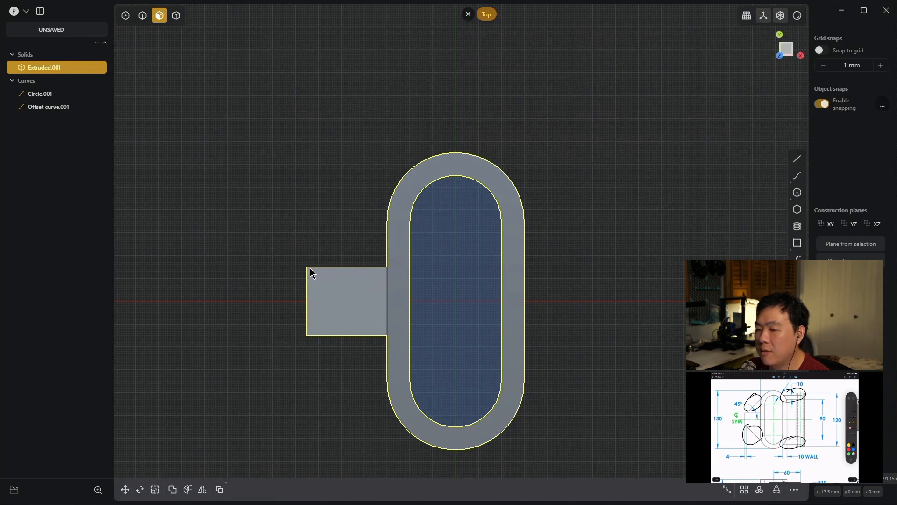
left_click(268, 205)
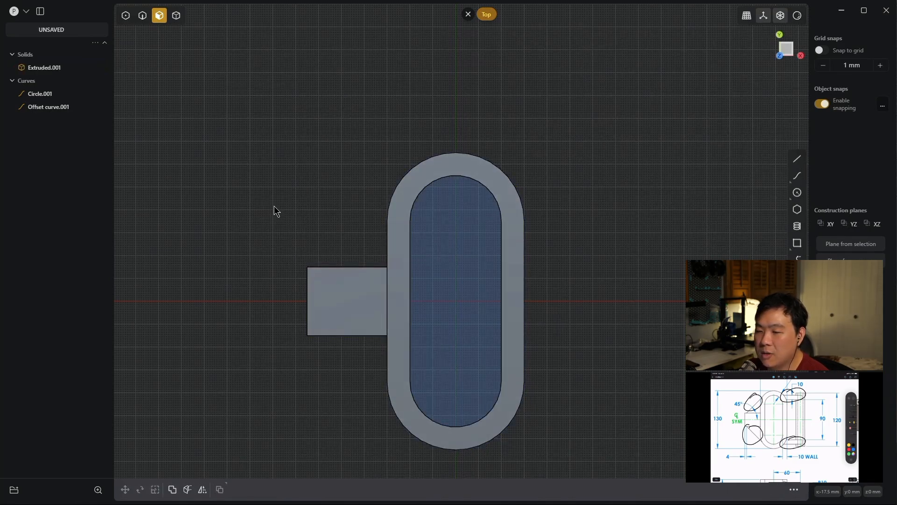
scroll(275, 207, "up", 1)
key("l")
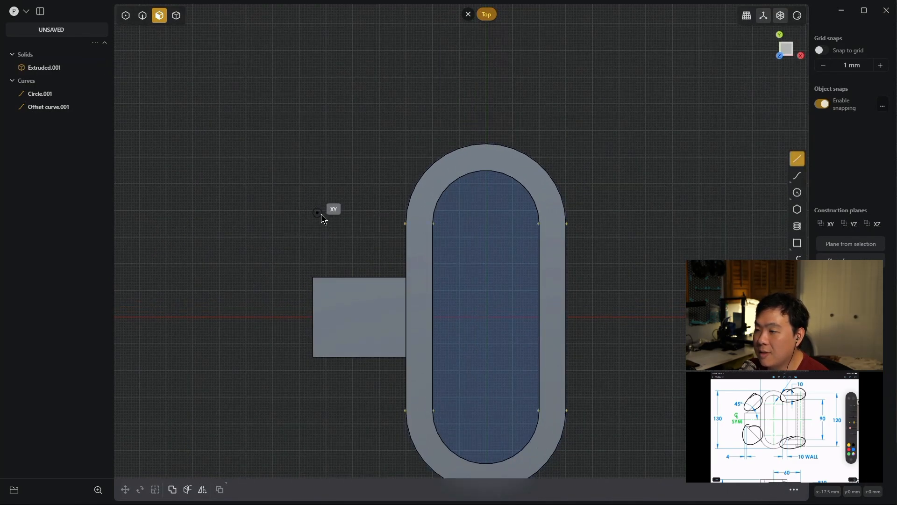
left_click(313, 277)
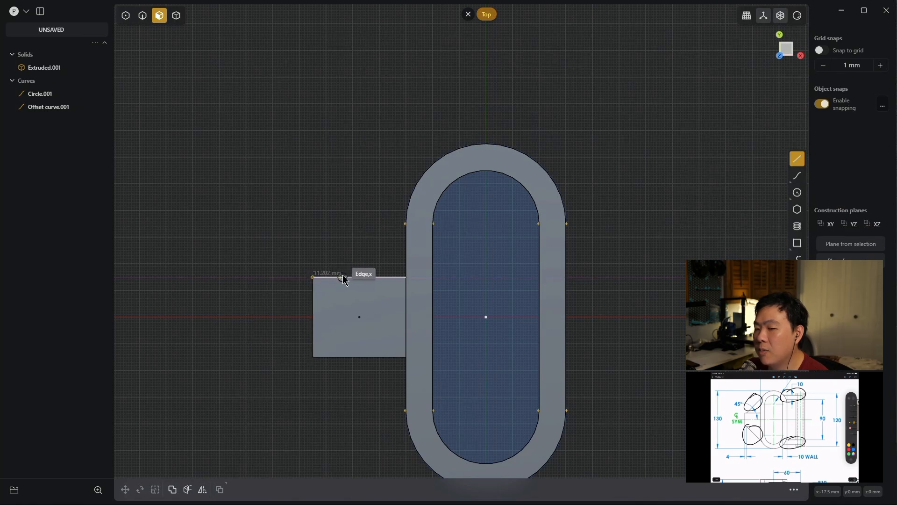
key("Tab")
type("4")
key("Tab")
left_click(345, 280)
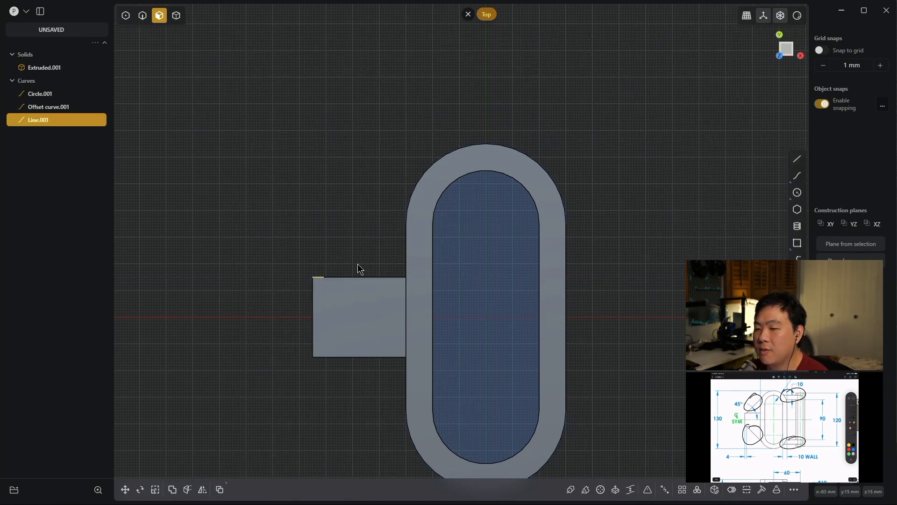
- Draw a line about 123 mm long at 45° from the inner end of the 4 mm line, reaching past the oval body
key("l")
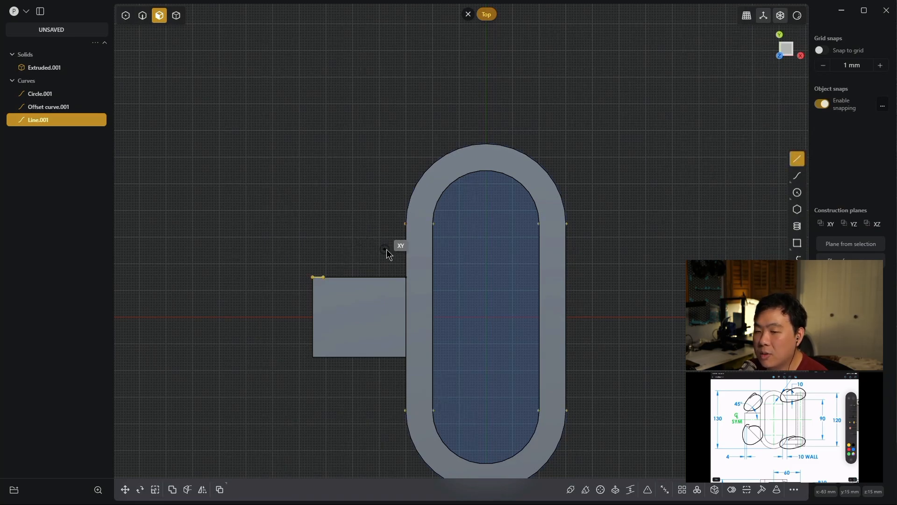
left_click(325, 278)
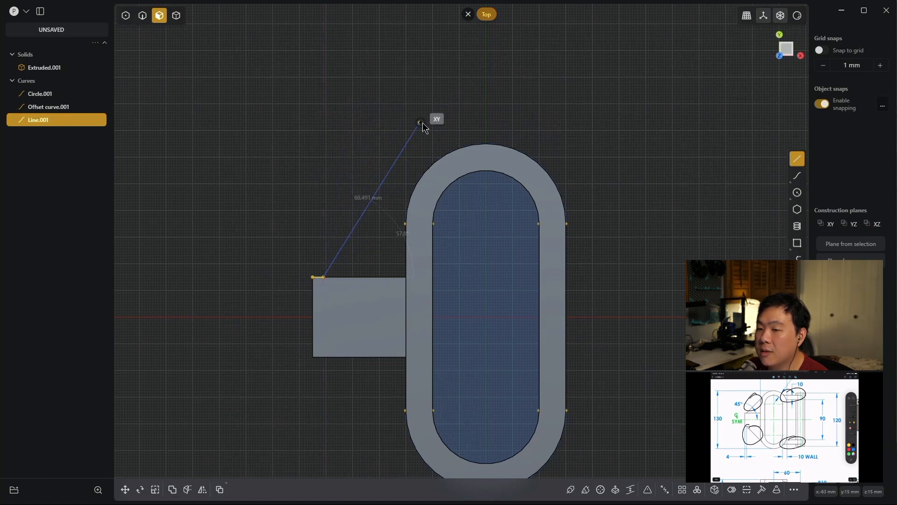
key("Tab")
key("Tab")
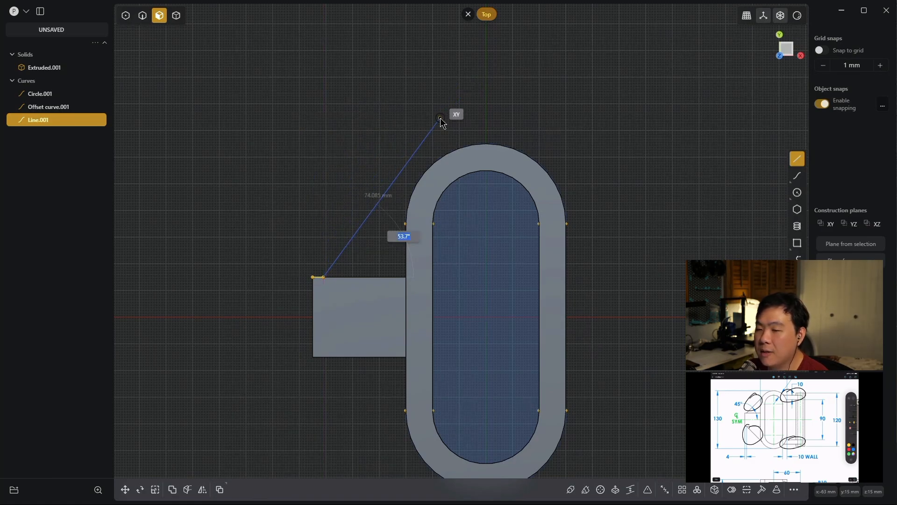
type("45")
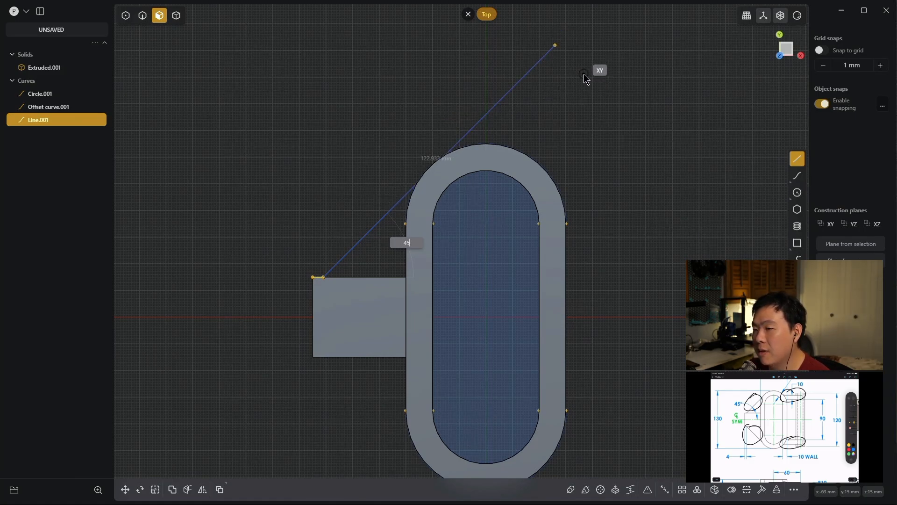
key("Return")
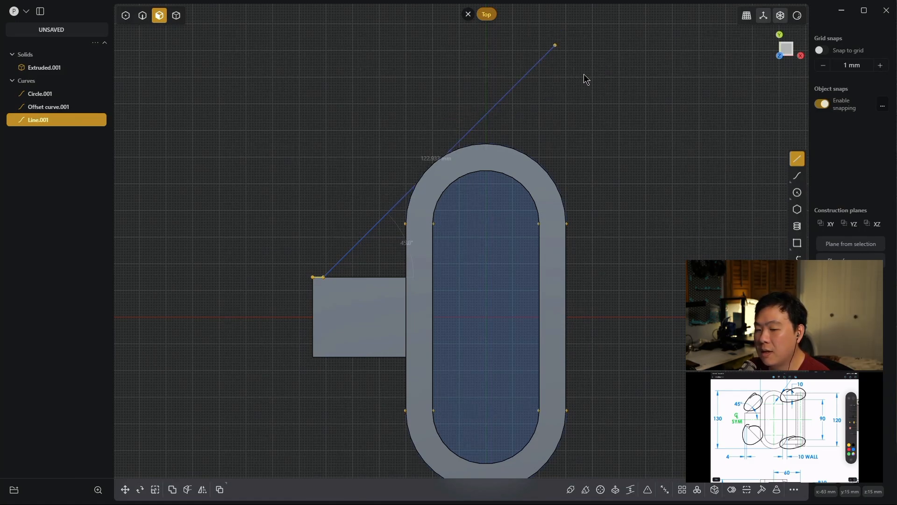
right_click(562, 96)
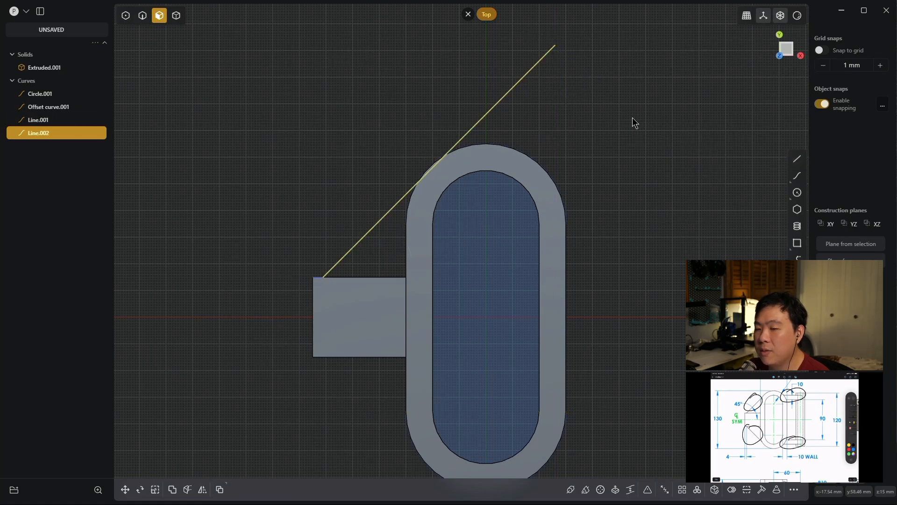
- Hide the merged solid so that only the curves are displayed, and deselect the 45° line
middle_click_drag(308, 244, 585, 299)
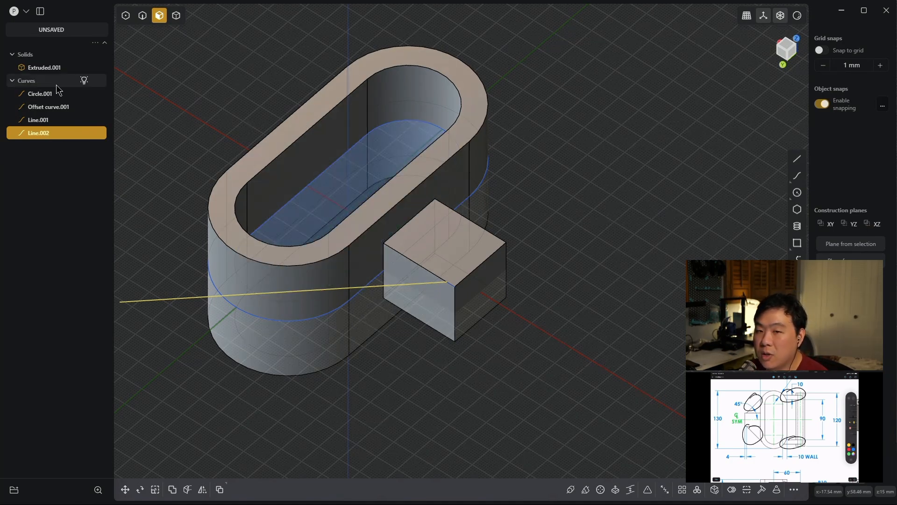
left_click(74, 68)
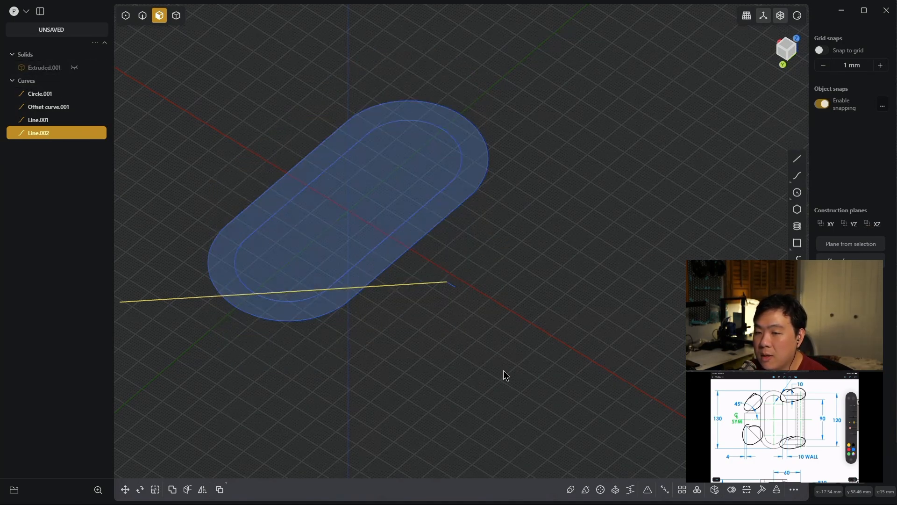
left_click(466, 351)
middle_click_drag(515, 320, 485, 354)
middle_click_drag(488, 391, 509, 330)
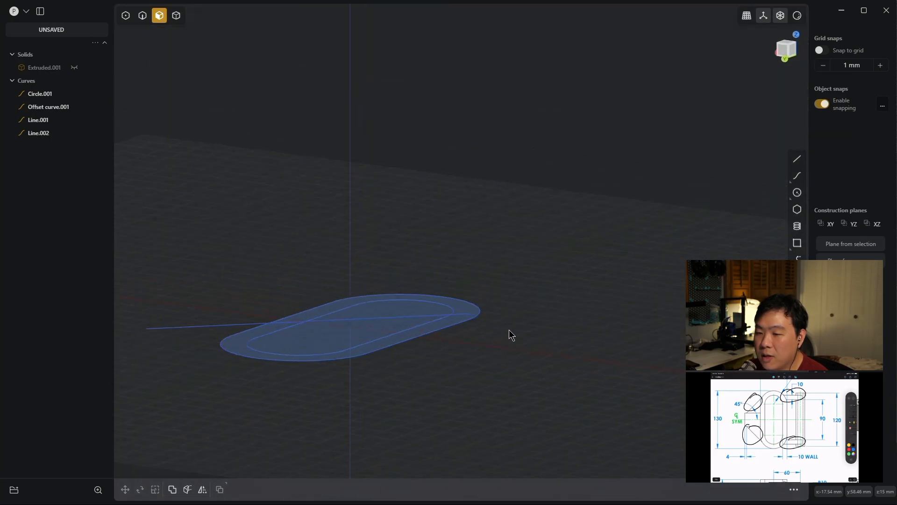
- Move the 4 mm line and the 45° line together by -15 mm in Z onto the plane of the oval curves
middle_click_drag(486, 309, 374, 264)
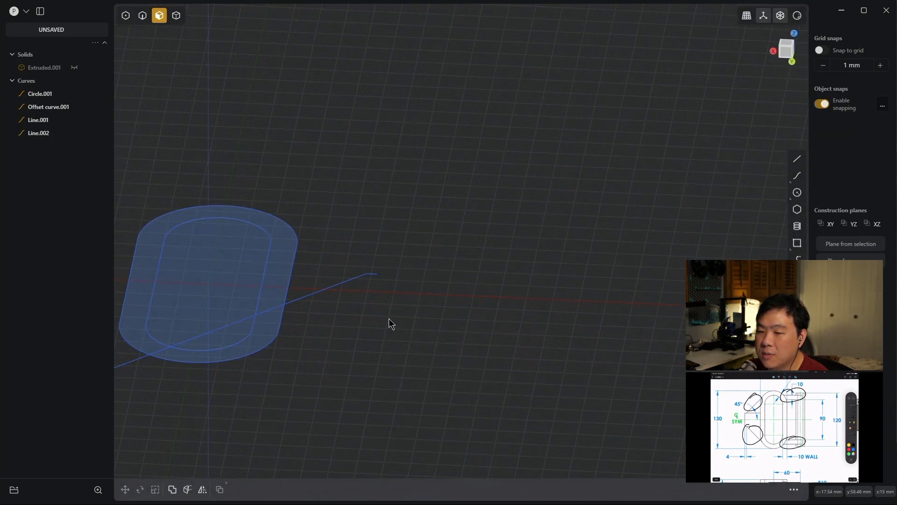
middle_click_drag(463, 279, 435, 280)
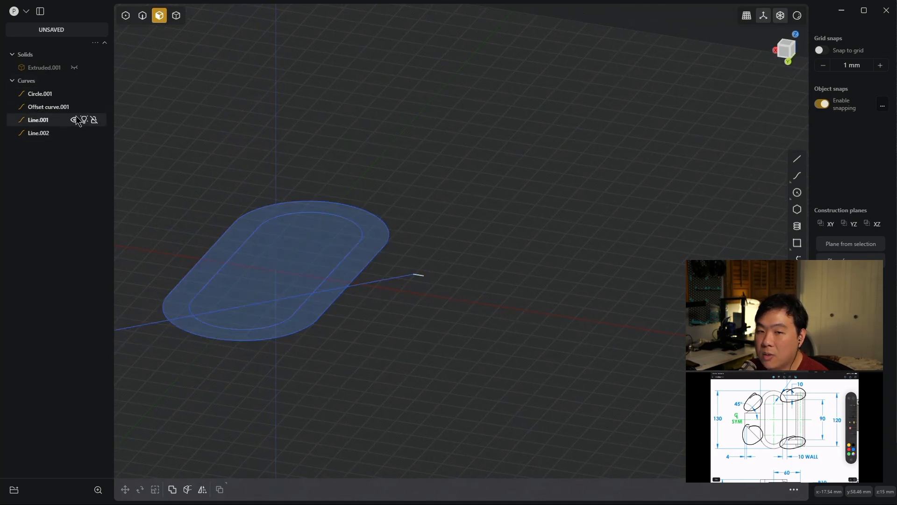
left_click(46, 121)
left_click(43, 133, "shift")
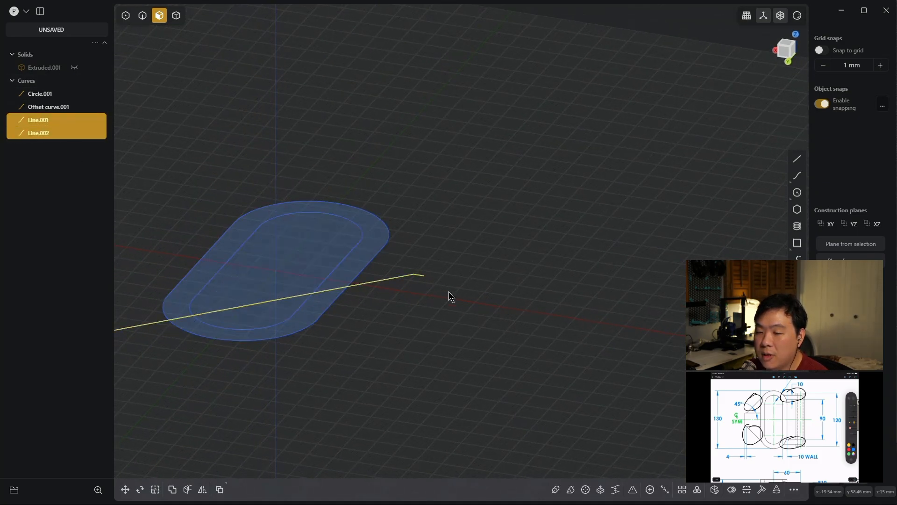
key("g")
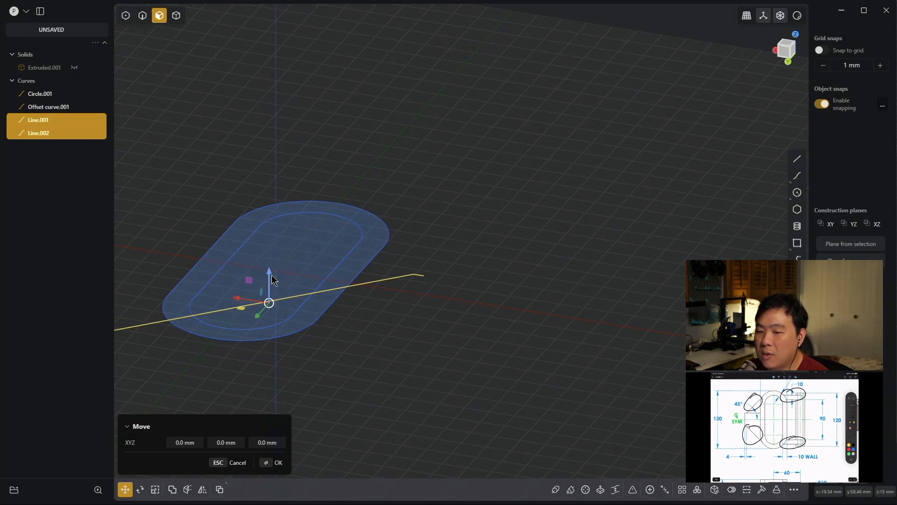
left_click_drag(270, 273, 286, 259)
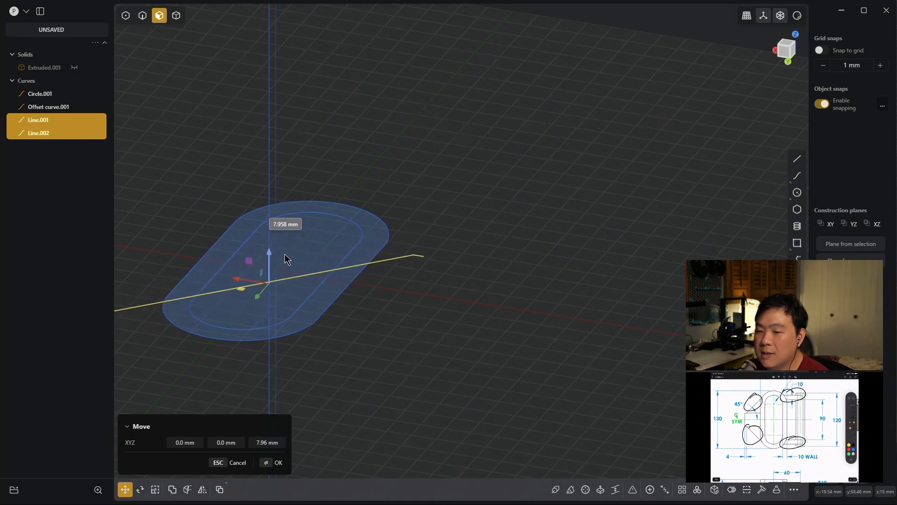
left_click_drag(287, 258, 400, 291)
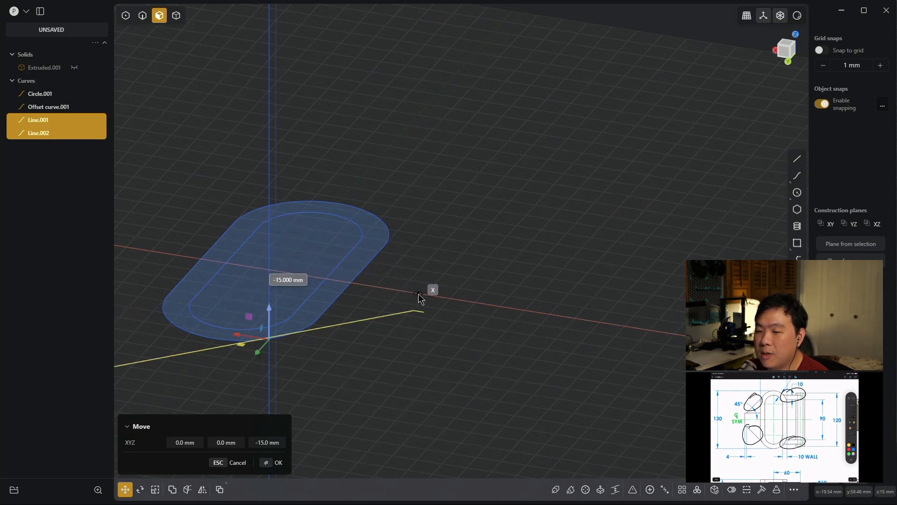
left_click_drag(419, 295, 418, 294)
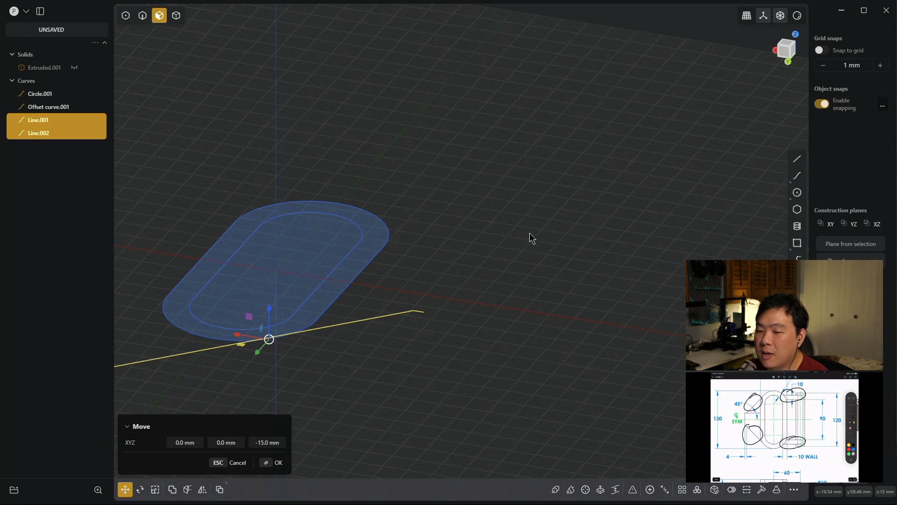
middle_click_drag(519, 226, 467, 268)
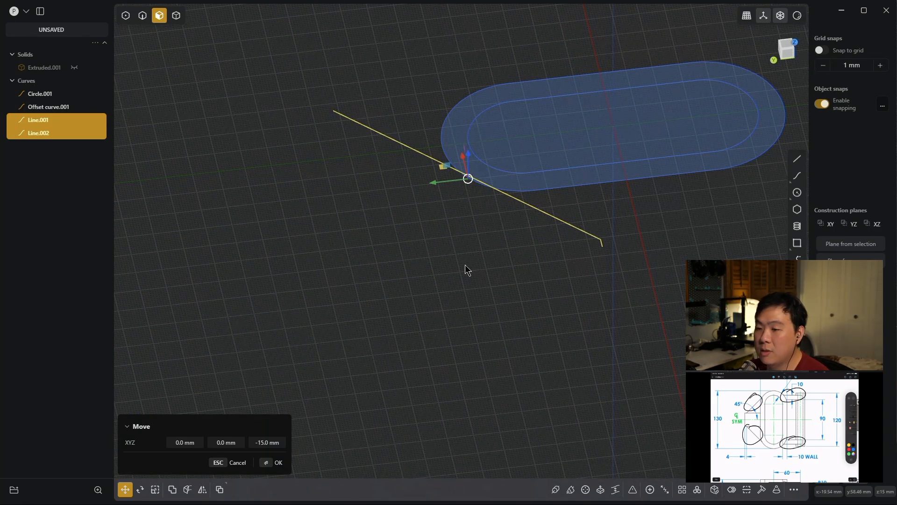
key("Return")
- Draw a line along X from the corner between the 4 mm and 45° lines to the oval's outer edge, closing a triangular region
middle_click_drag(463, 184, 328, 243)
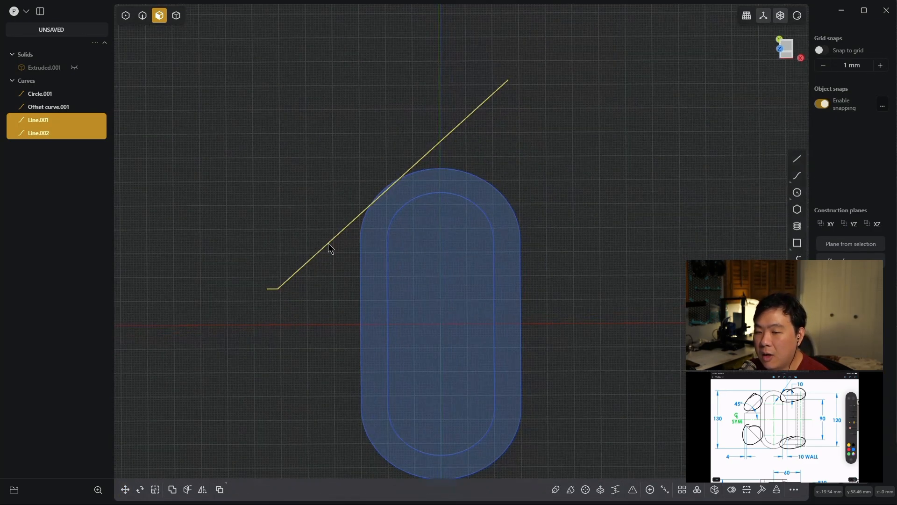
key("l")
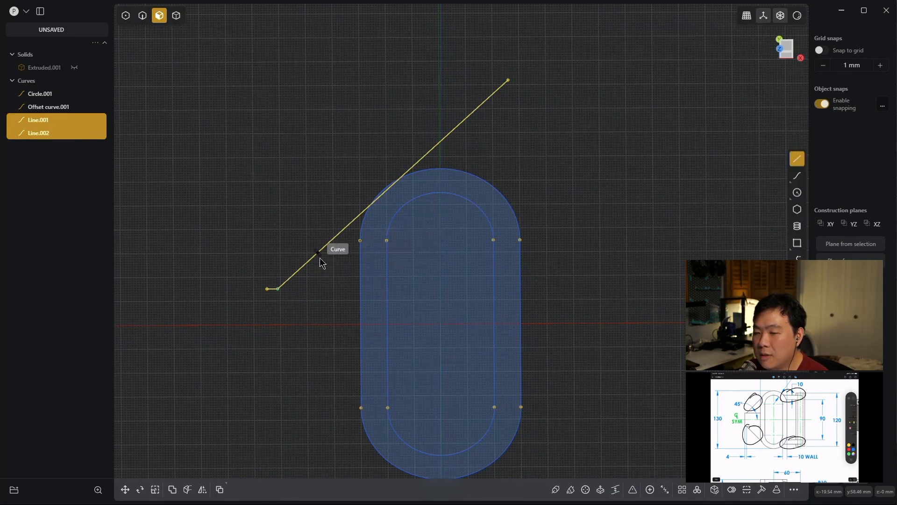
left_click(280, 289)
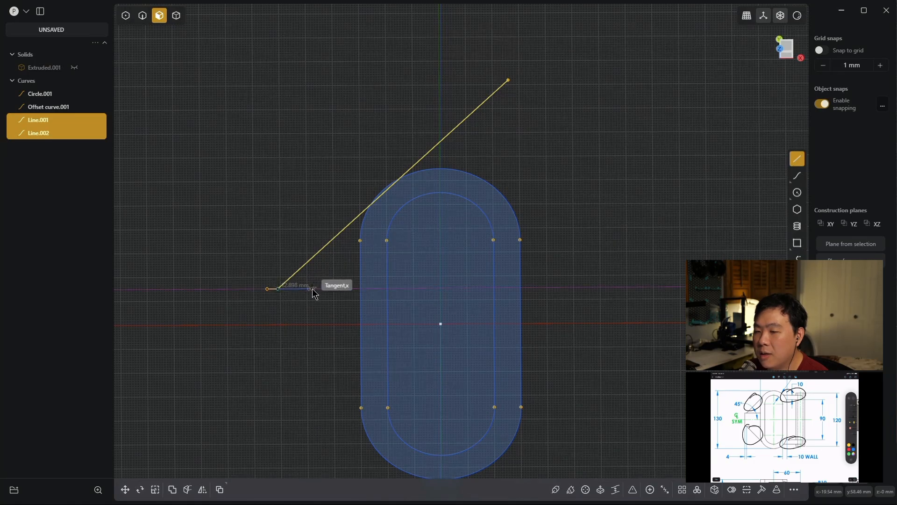
left_click(363, 290)
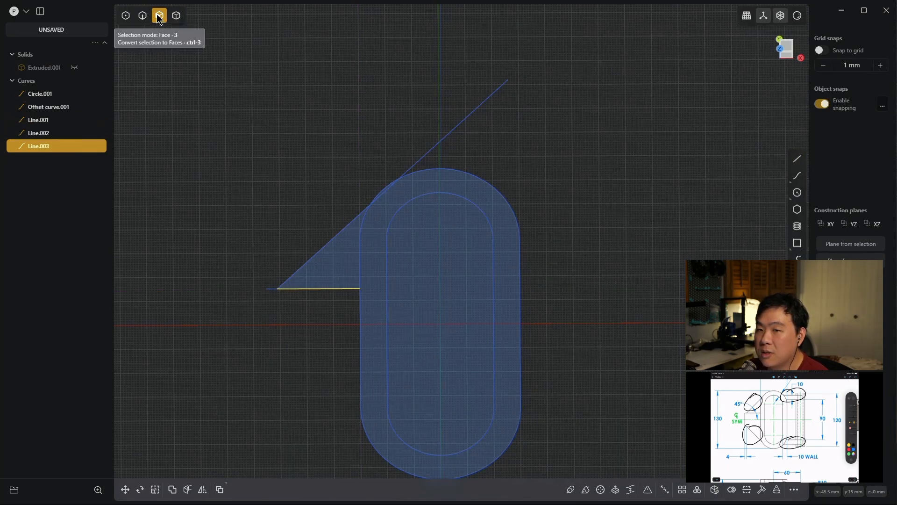
- Extrude the triangular region symmetrically by 5/2 mm in each direction to form a thin rib
left_click(349, 256)
key("e")
middle_click_drag(324, 282, 350, 357)
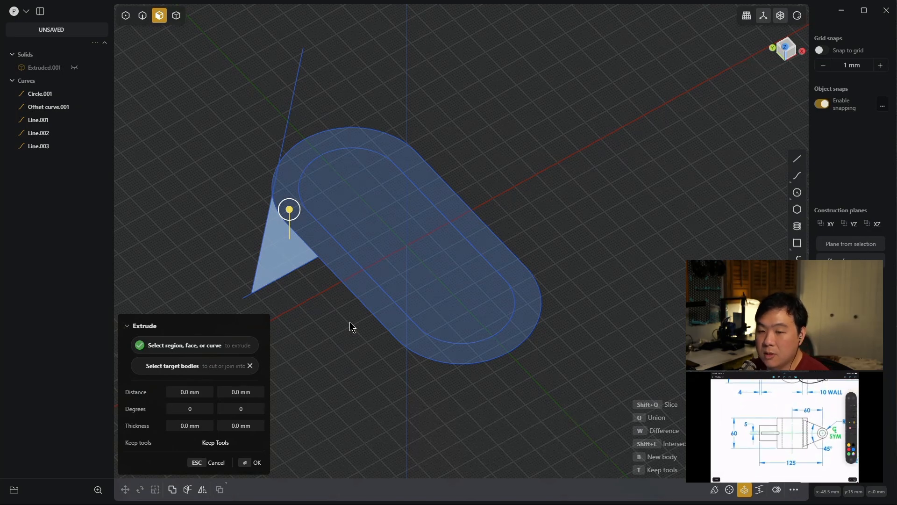
key("d")
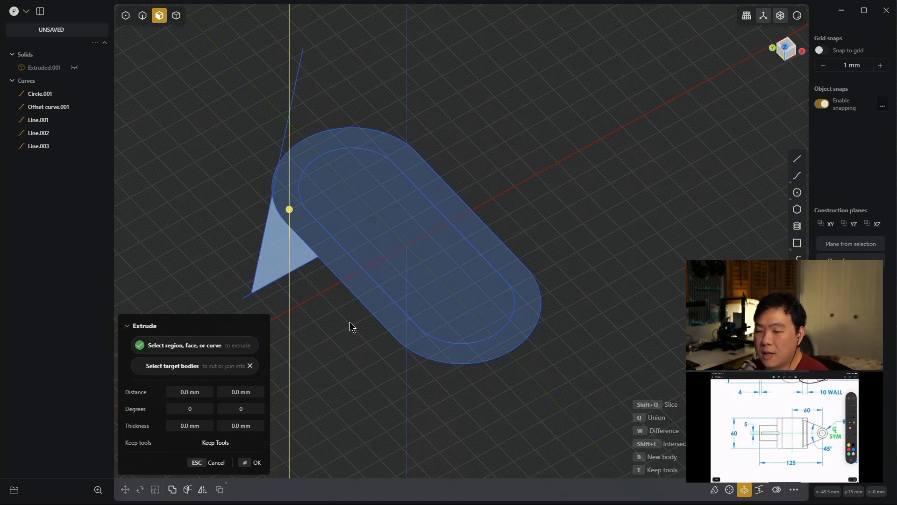
type("5")
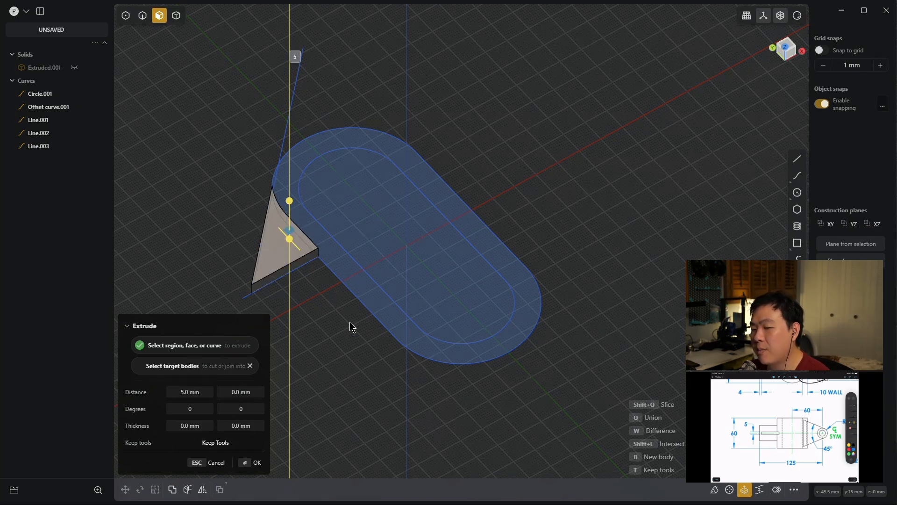
type("/2")
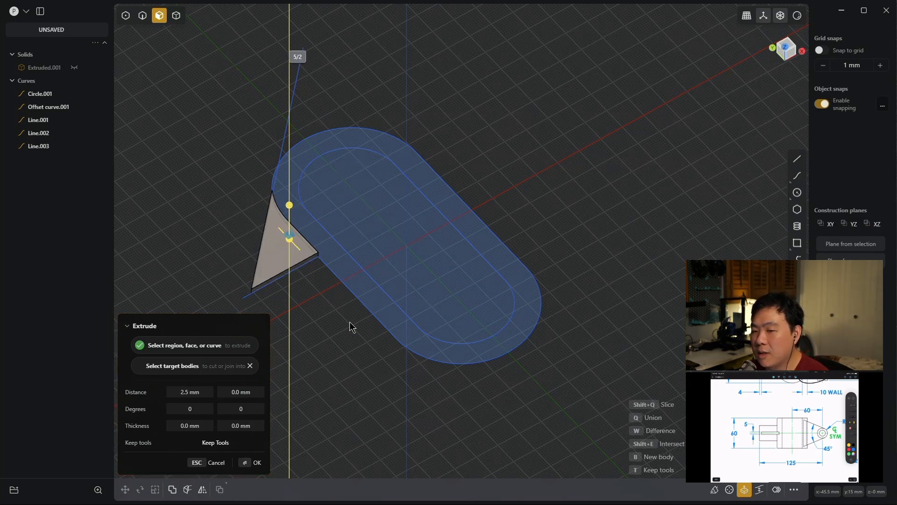
type("s")
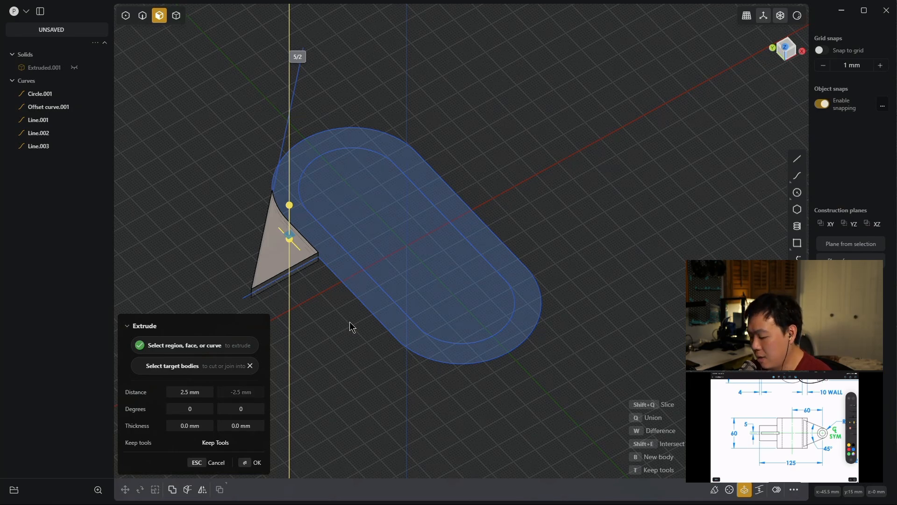
key("Return")
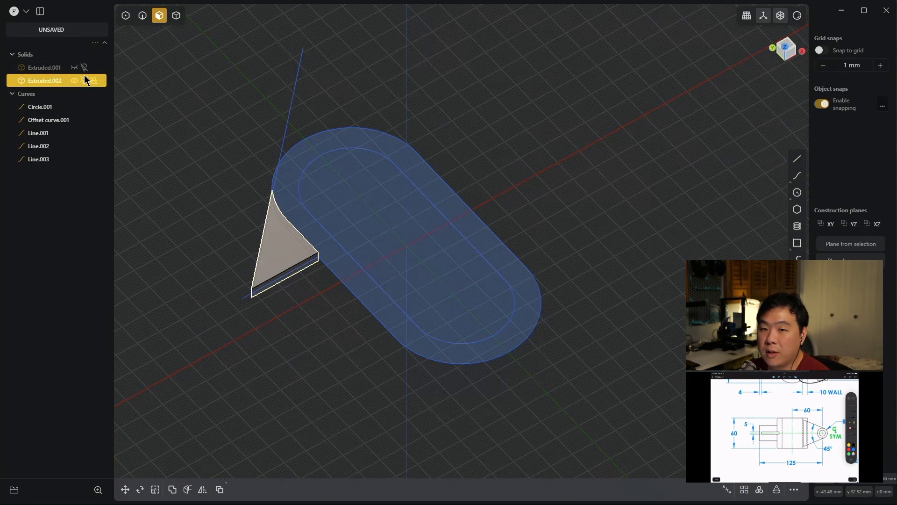
- Deselect the rib and unhide the merged oval body with its side block
left_click(85, 82)
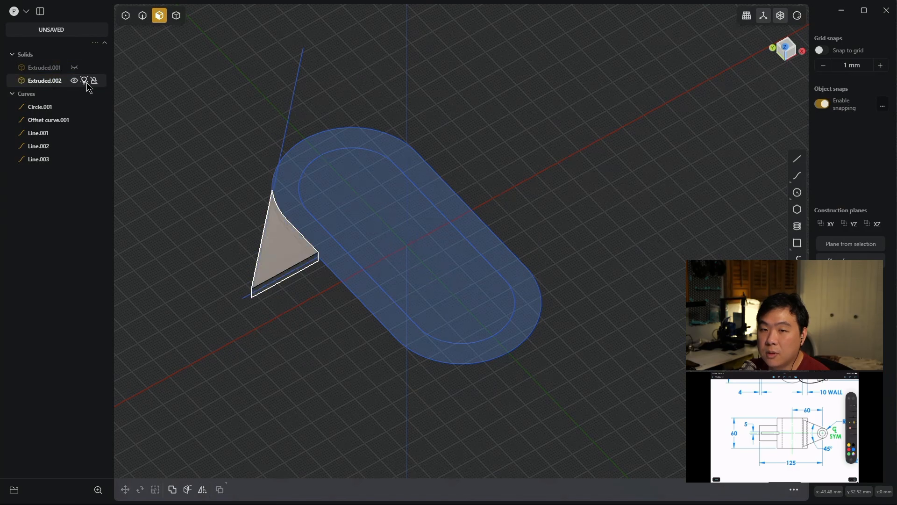
left_click(84, 67)
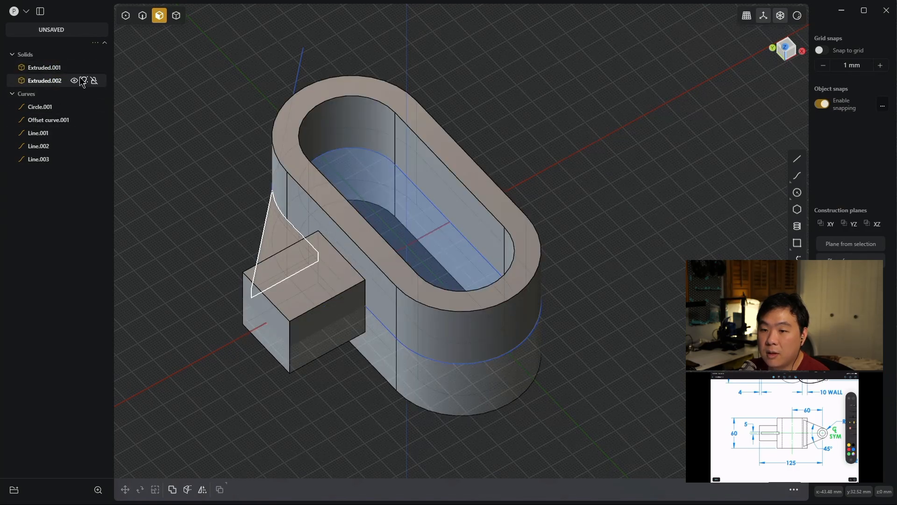
right_click_drag(240, 220, 351, 196)
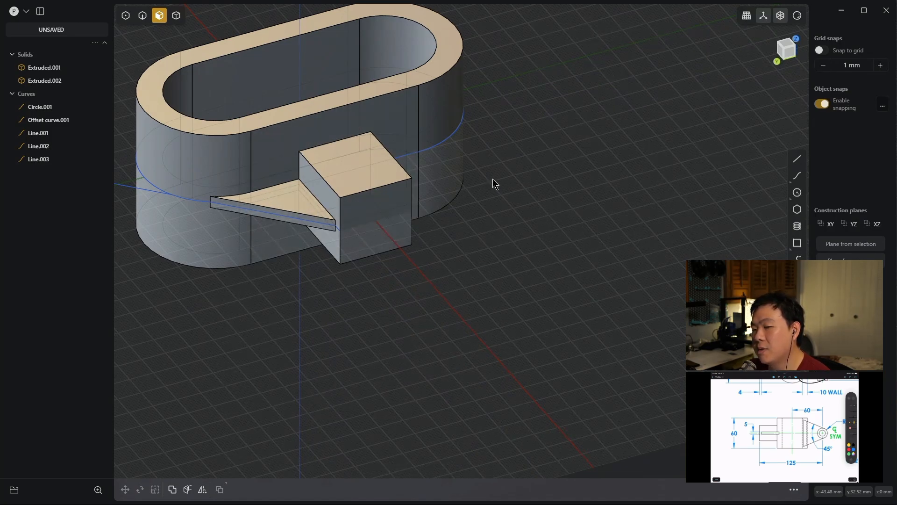
- Mirror the triangular rib across the XZ plane to the opposite side of the block
left_click(47, 83)
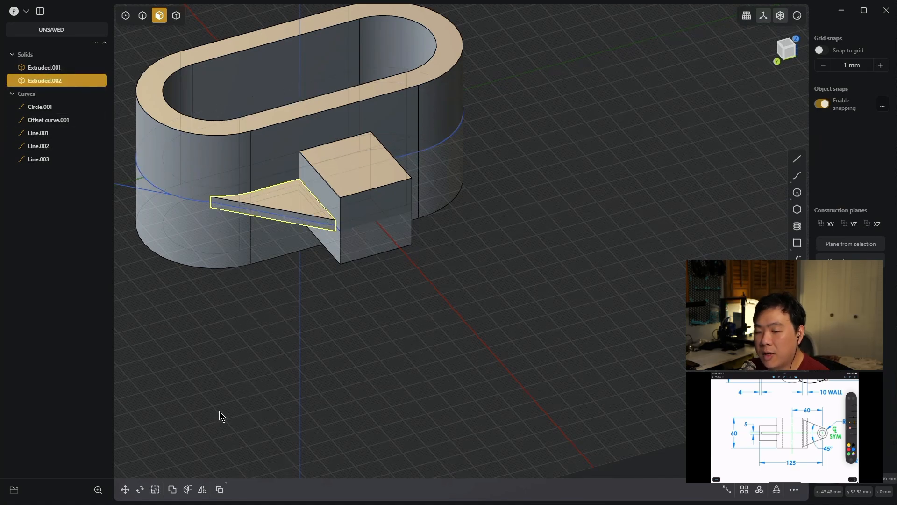
left_click(204, 494)
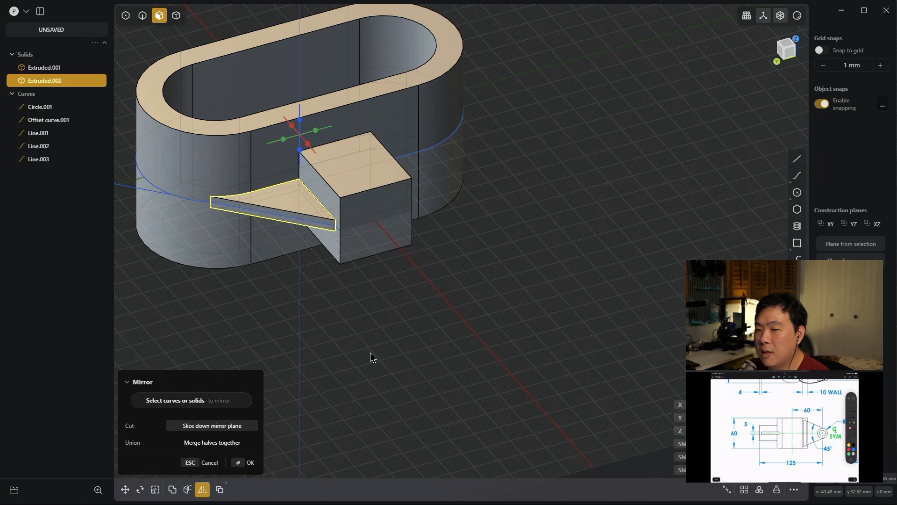
left_click(326, 138)
key("Return")
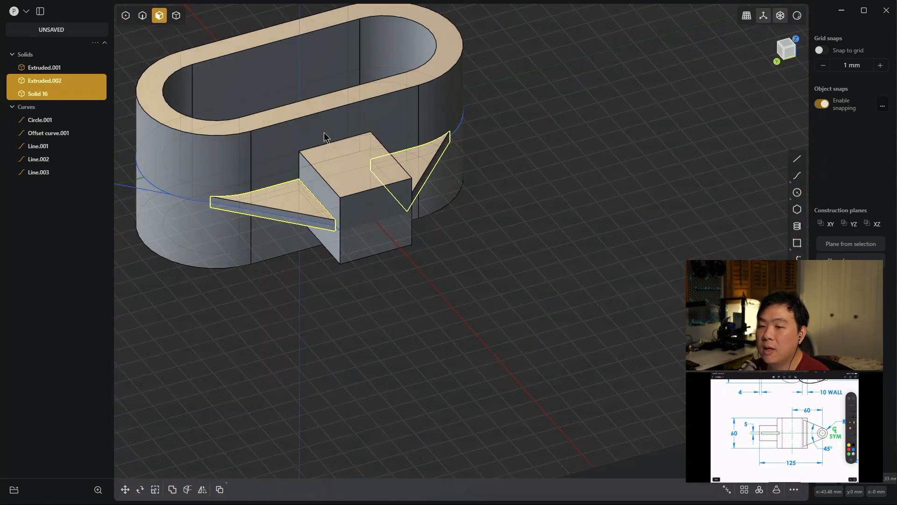
- Join the main body and both triangular ribs into one solid with a Boolean Union
middle_click_drag(327, 138, 534, 175)
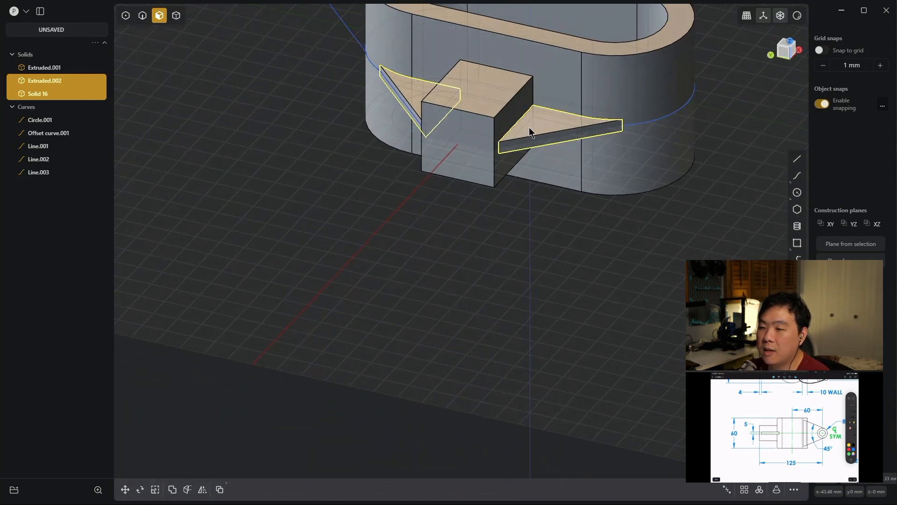
scroll(666, 218, "down", 3)
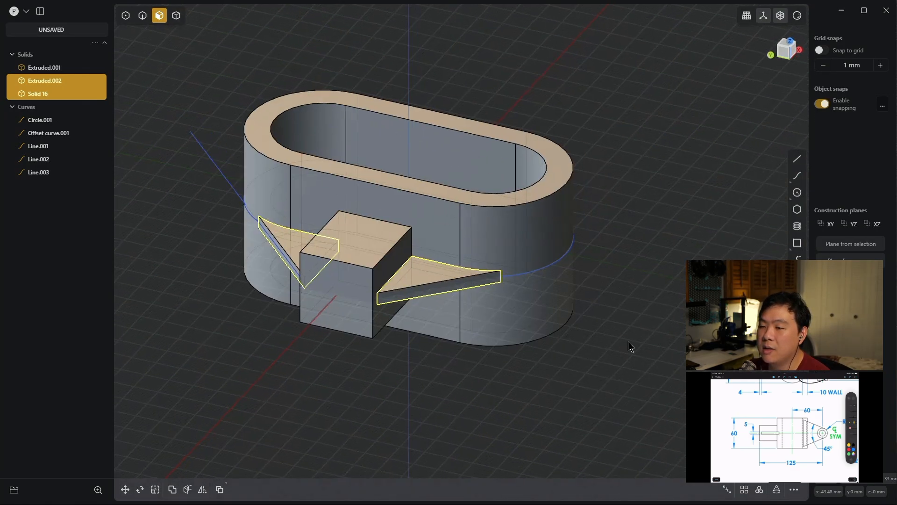
middle_click_drag(628, 341, 472, 194)
left_click(42, 67)
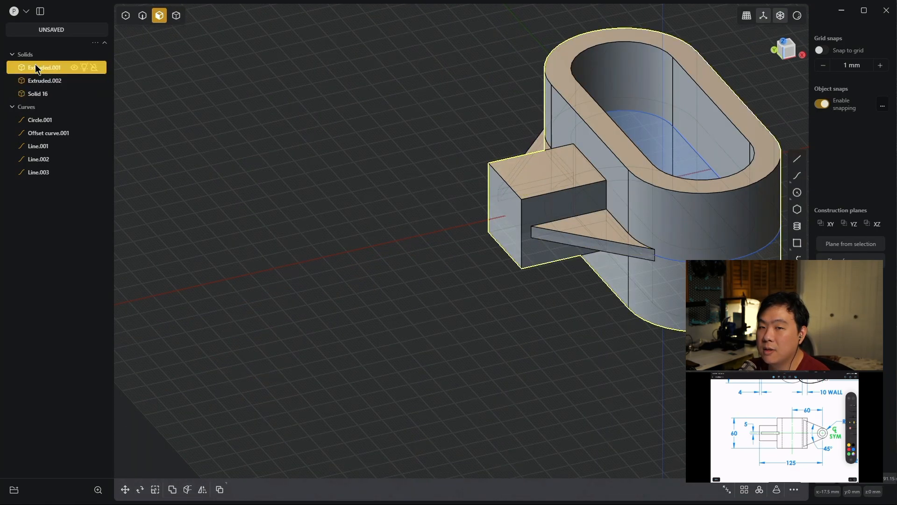
left_click(44, 94, "shift")
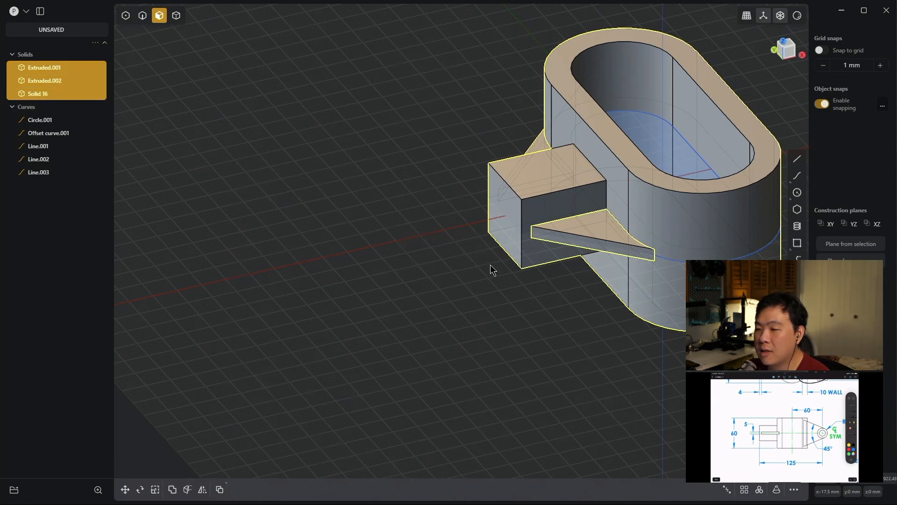
key("b")
key("q")
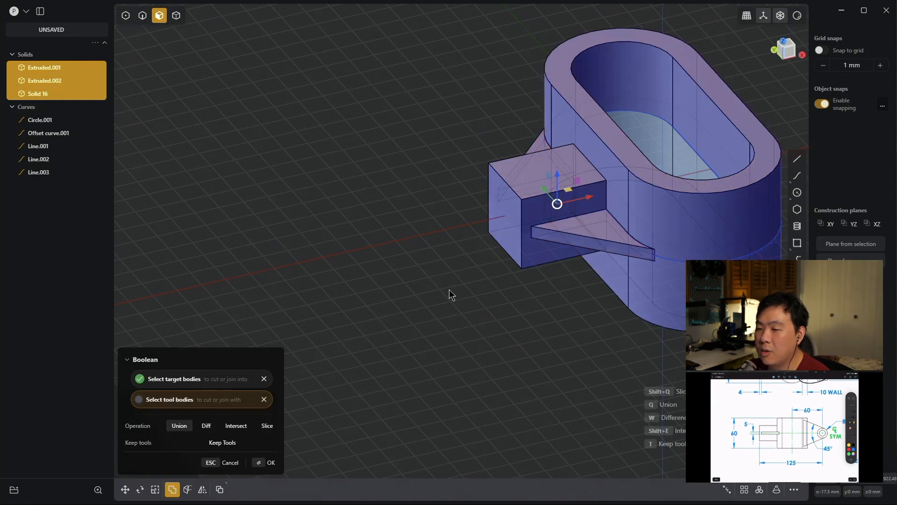
right_click(402, 324)
- Hide the joined solid so that only the curves are displayed
middle_click_drag(518, 313, 573, 294)
middle_click_drag(766, 208, 696, 211)
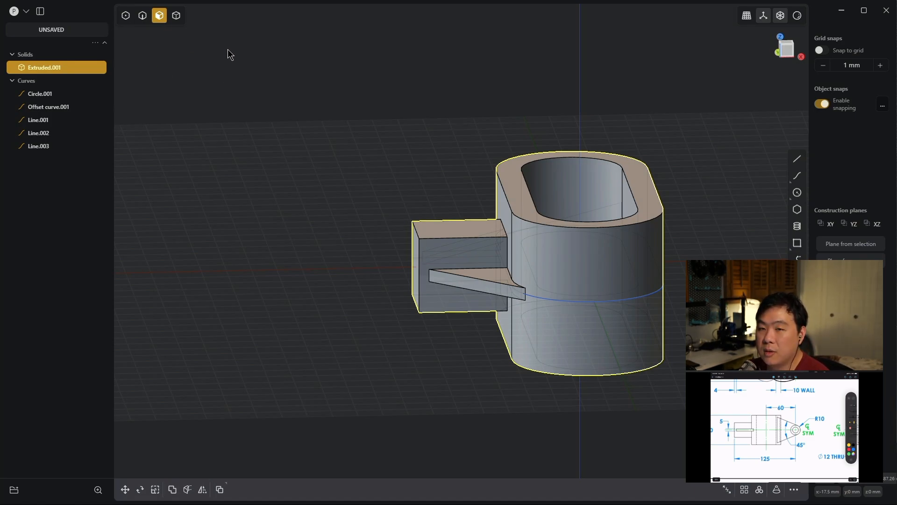
left_click(75, 67)
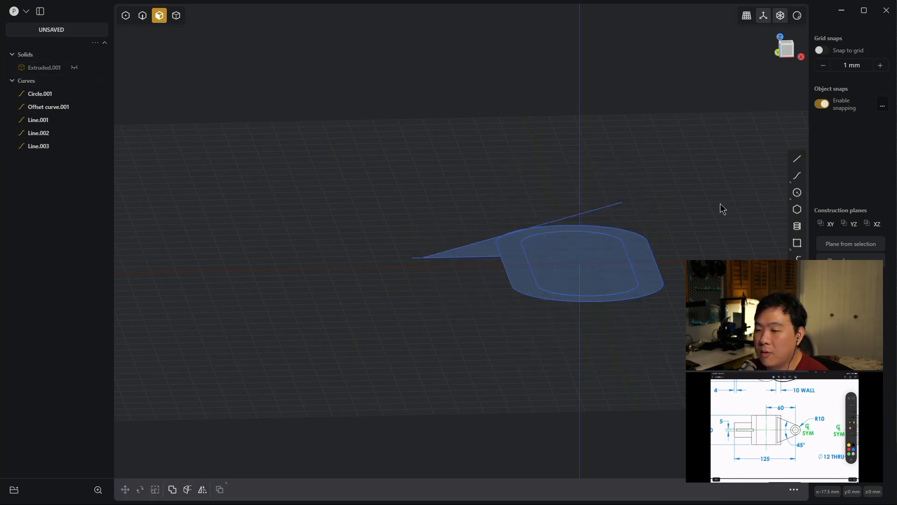
- Draw a 60 mm guide line along the X axis from the oval's centre toward the hinge side
middle_click_drag(688, 225, 619, 243)
left_click(797, 159)
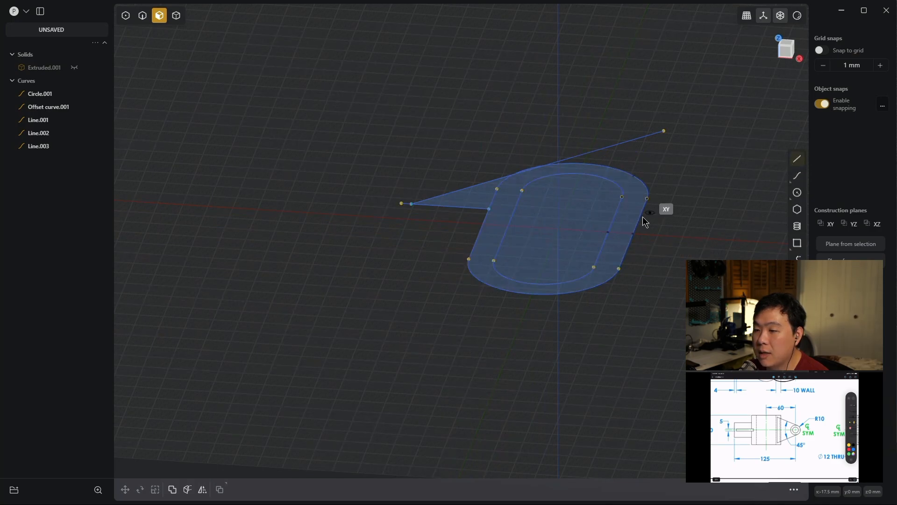
left_click(559, 230)
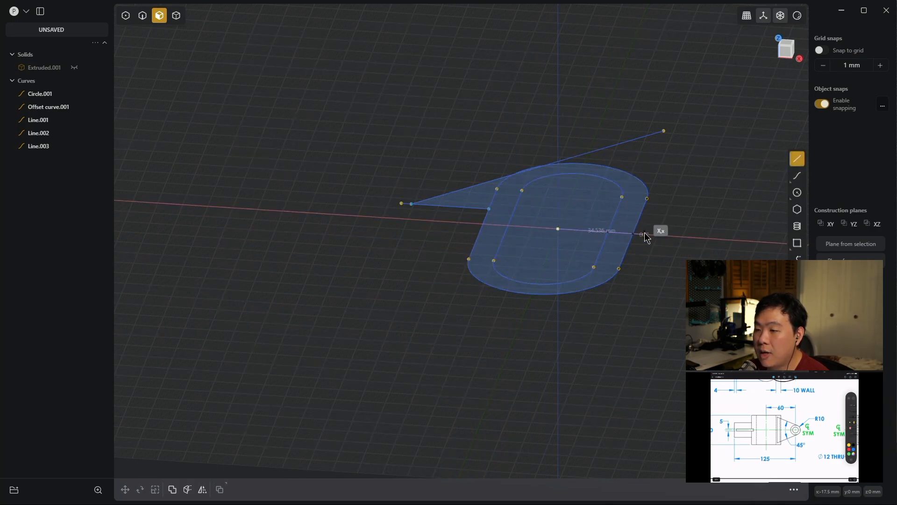
key("Tab")
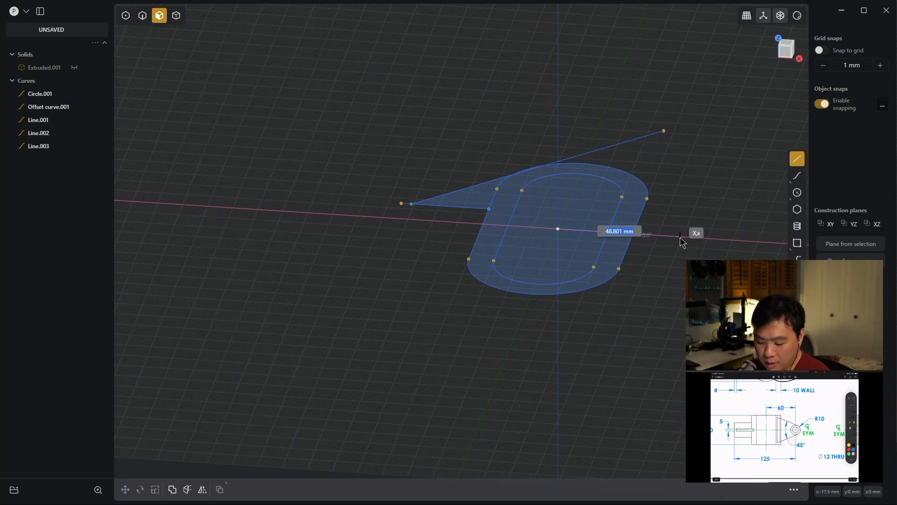
type("60")
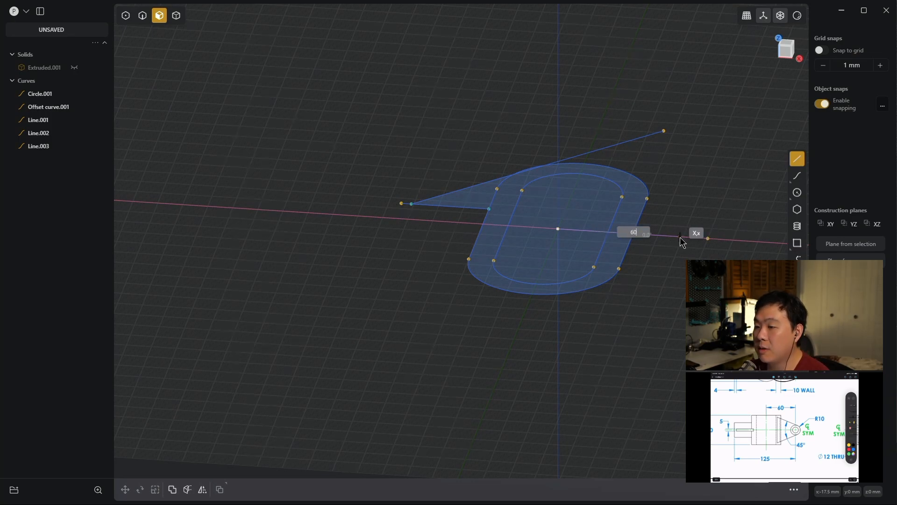
key("Return")
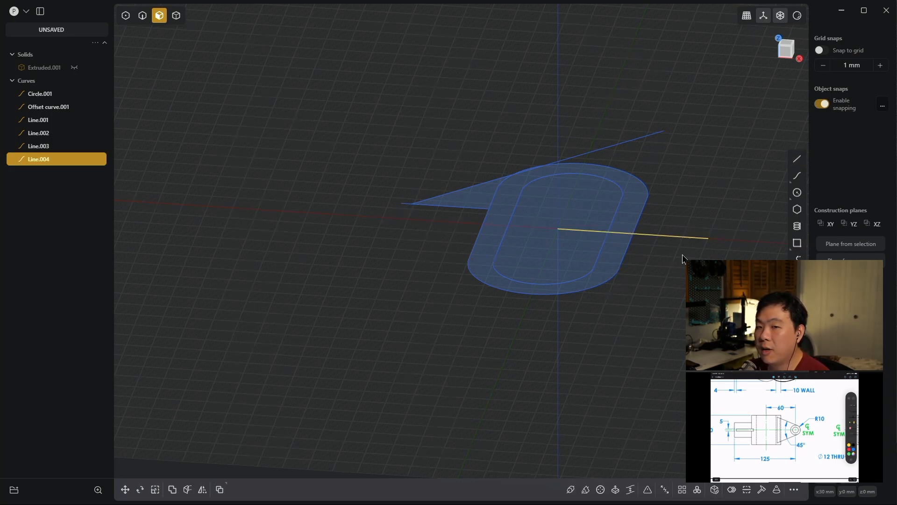
- Draw a 20 mm diameter circle on the XZ plane at the guide line's outer end and delete the guide line
key("KP_1")
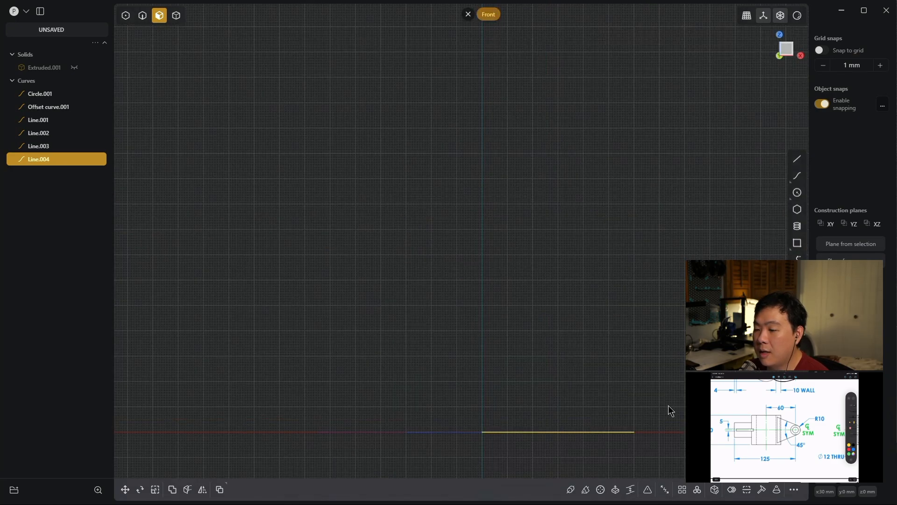
middle_click_drag(670, 414, 630, 315, "shift")
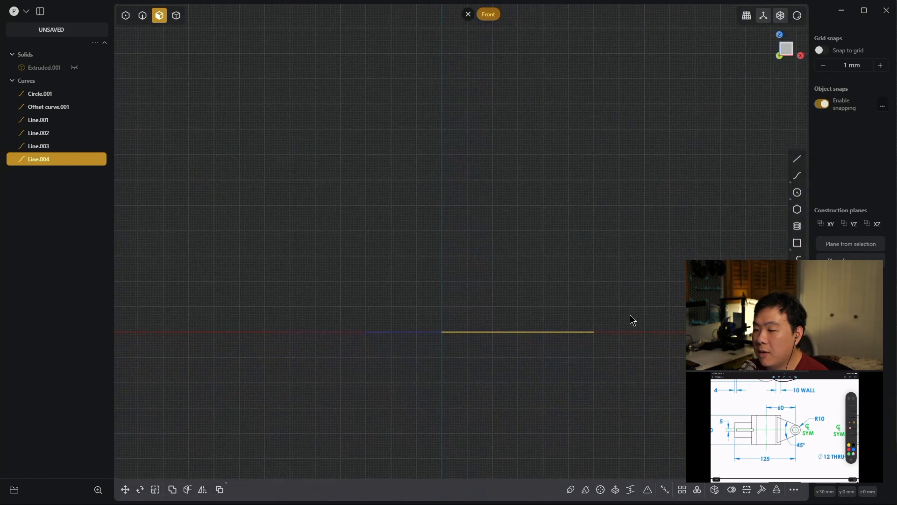
left_click(798, 193)
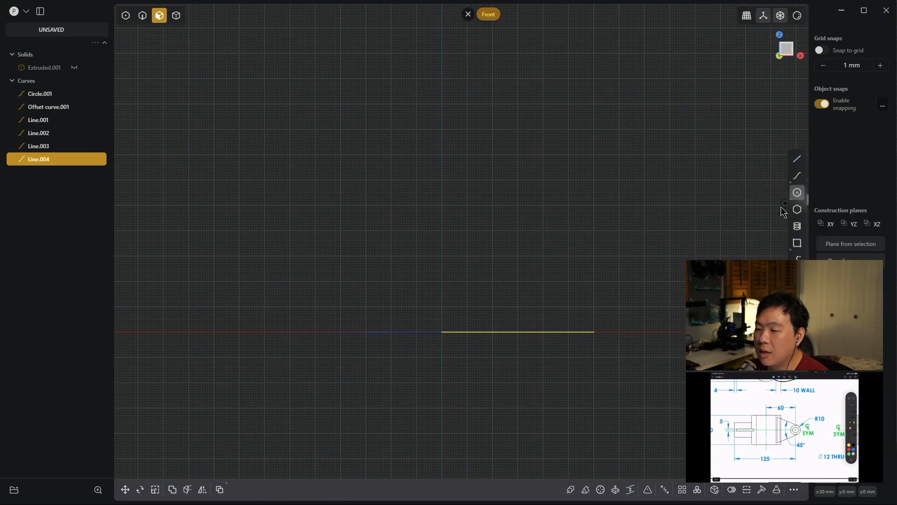
left_click(595, 332)
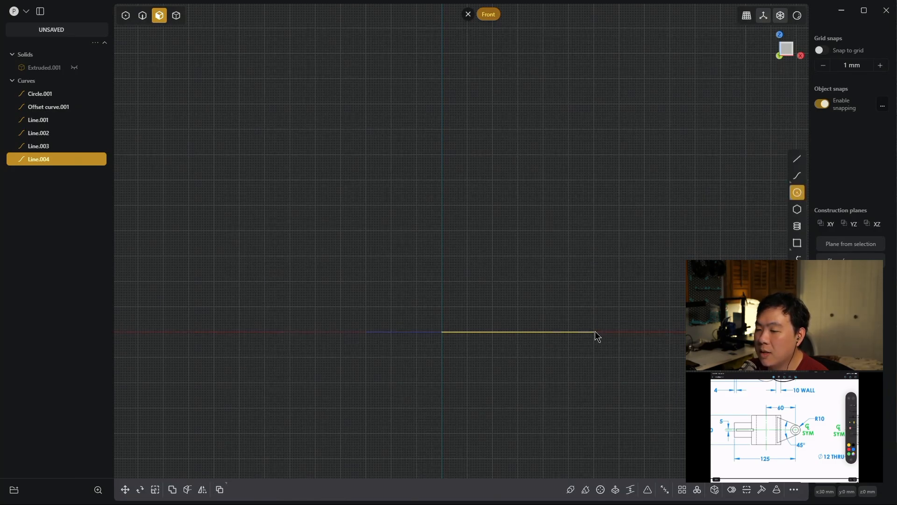
key("Tab")
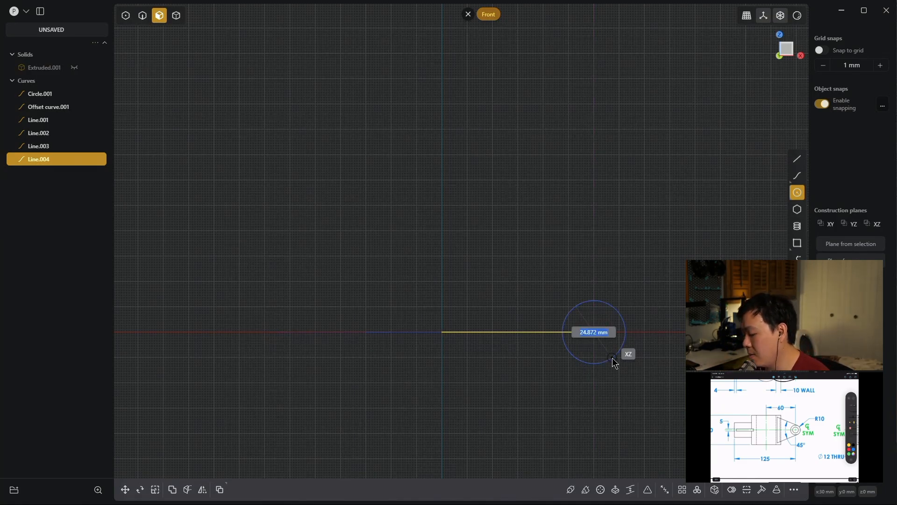
type("20")
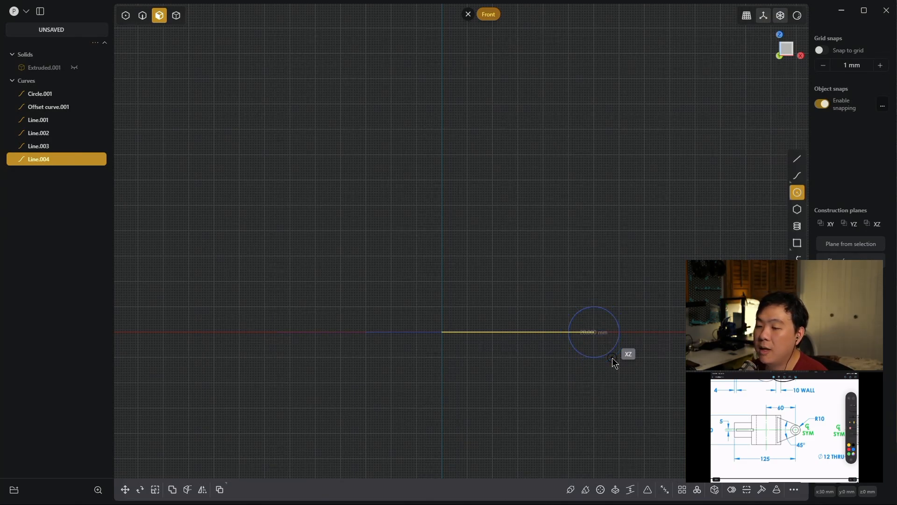
key("Return")
left_click(44, 160)
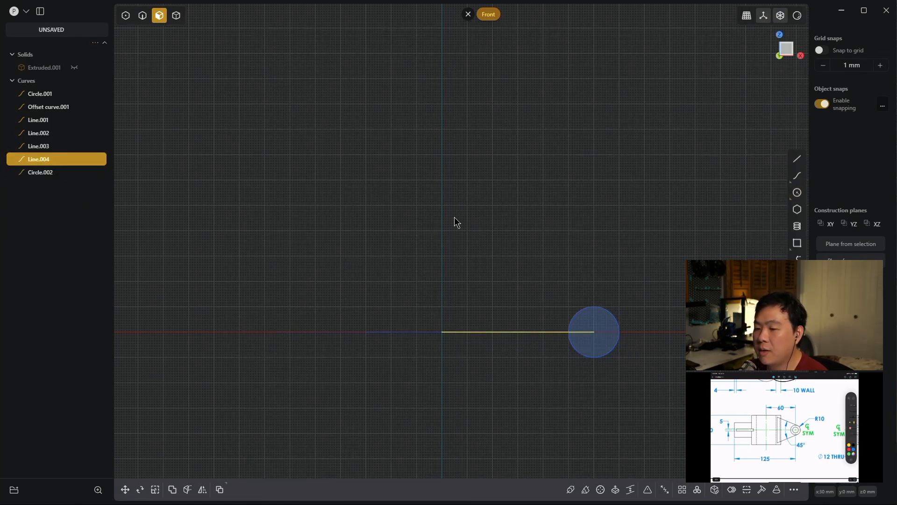
key("Delete")
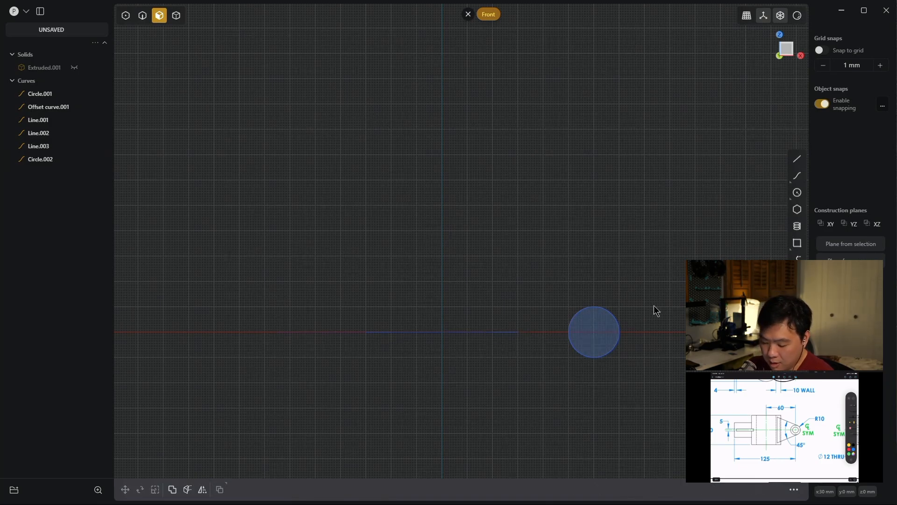
- Draw a 12 mm diameter circle concentric with the 20 mm hinge circle
middle_click_drag(640, 270, 602, 229, "shift")
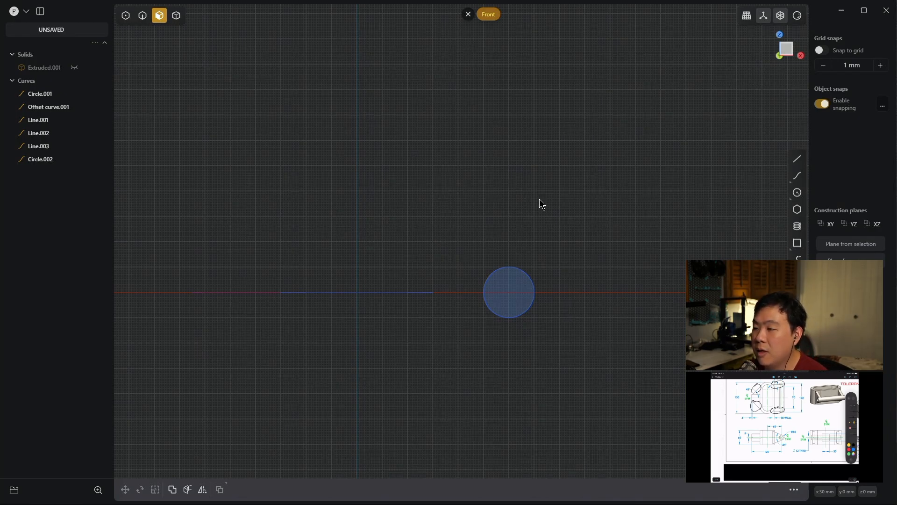
left_click(797, 192)
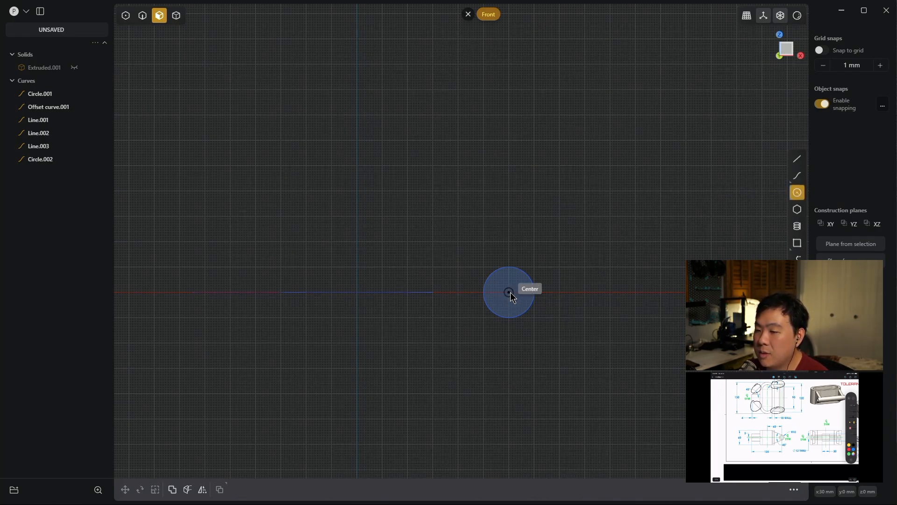
left_click(509, 292)
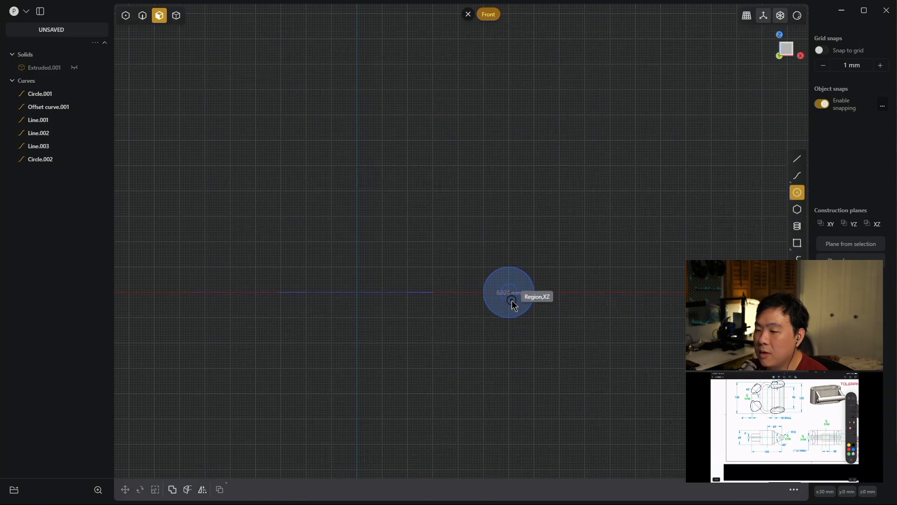
key("Tab")
type("12")
key("Return")
key("Return")
- Extrude the full 20 mm hinge disc symmetrically, 60 mm to each side, into a solid cylinder
mouse_move(553, 160)
middle_mouse_down()
mouse_move(545, 216)
mouse_move(570, 236)
mouse_move(499, 320)
mouse_move(599, 298)
mouse_move(298, 260)
middle_mouse_up()
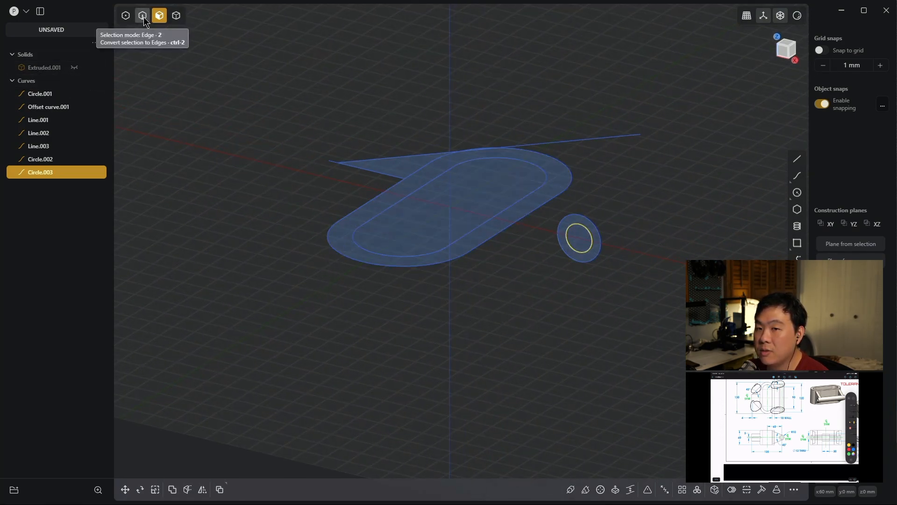
key("e")
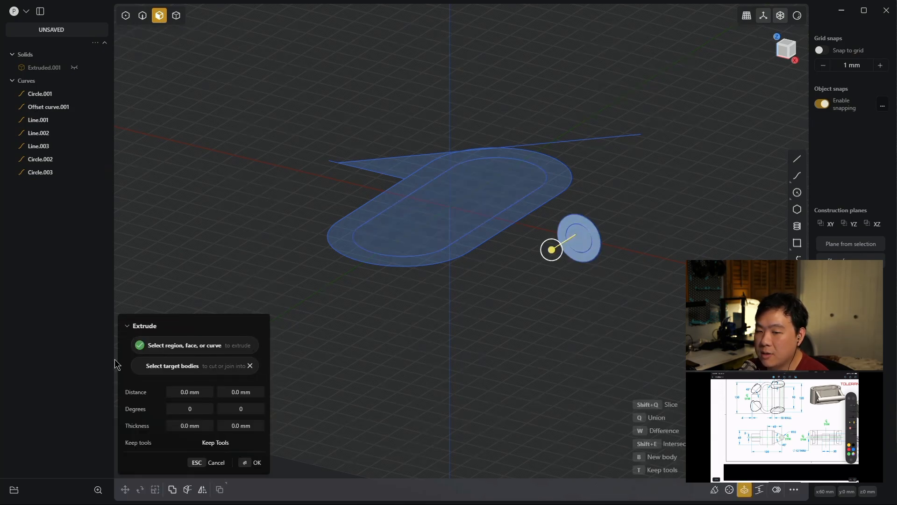
key("d")
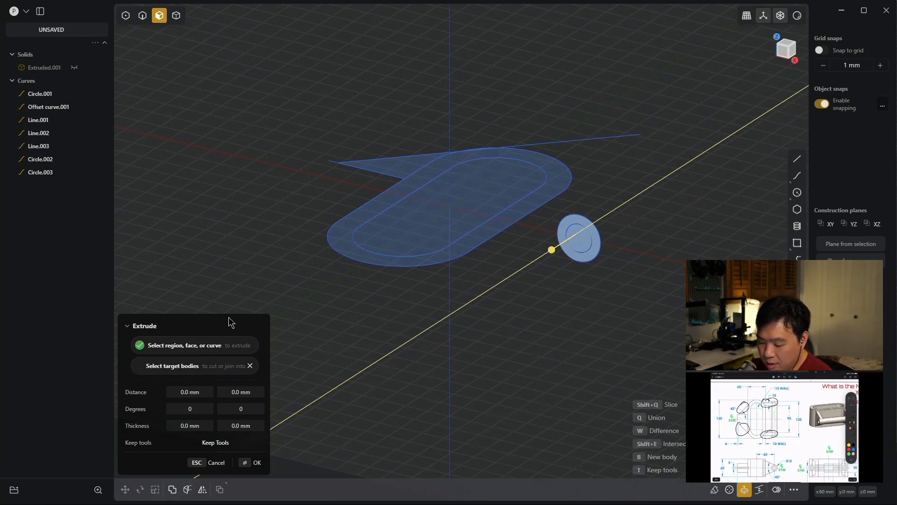
type("120")
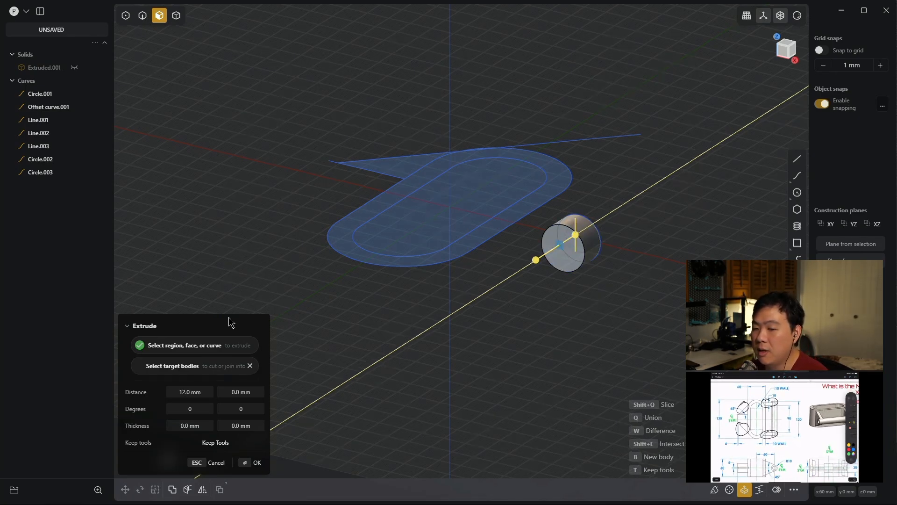
key("Return")
type("60")
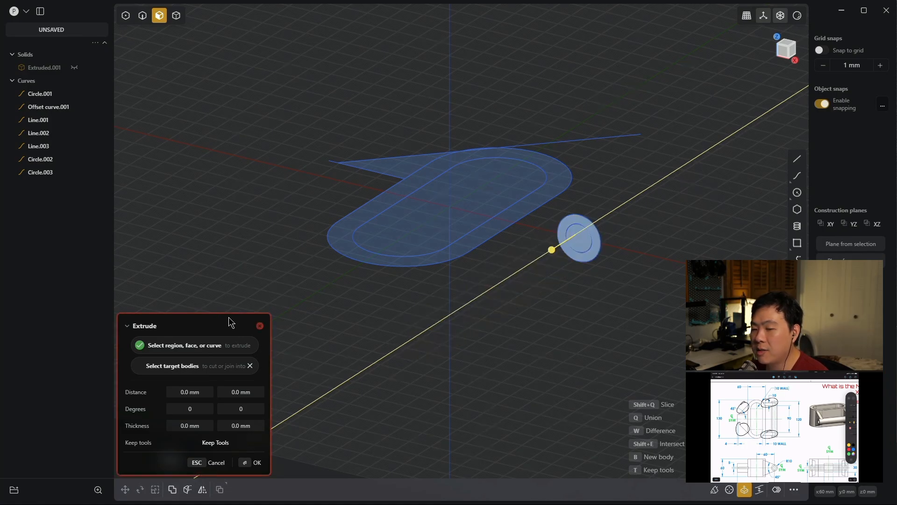
key("Return")
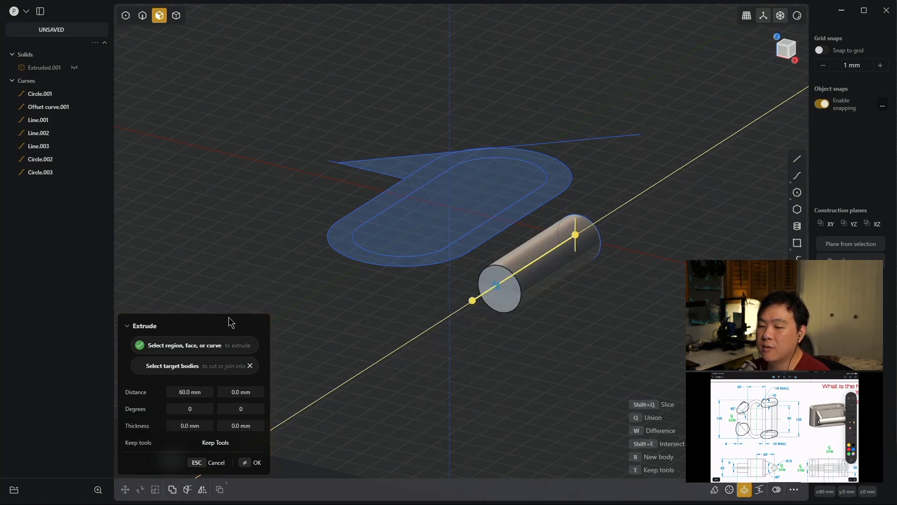
key("s")
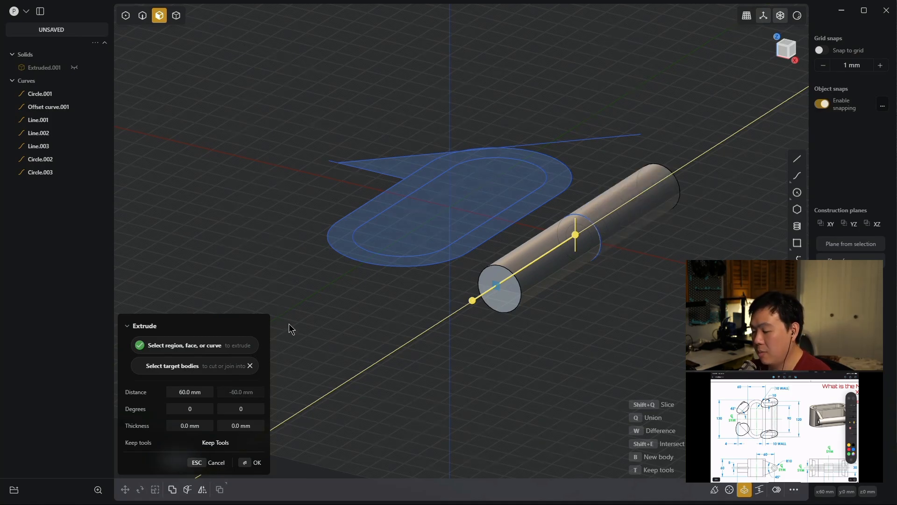
key("Return")
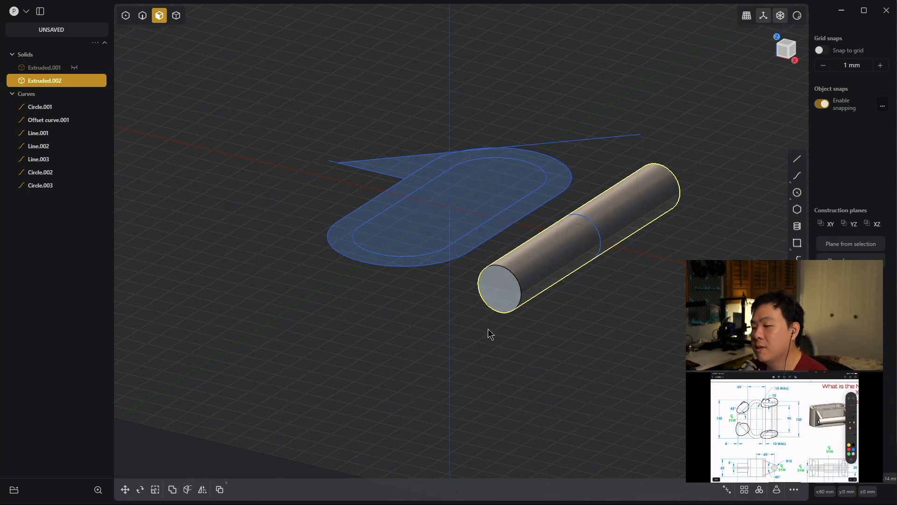
- In the top view, draw a 90 mm line parallel to the Y axis between the oval and the hinge cylinder
middle_click_drag(573, 299, 595, 307)
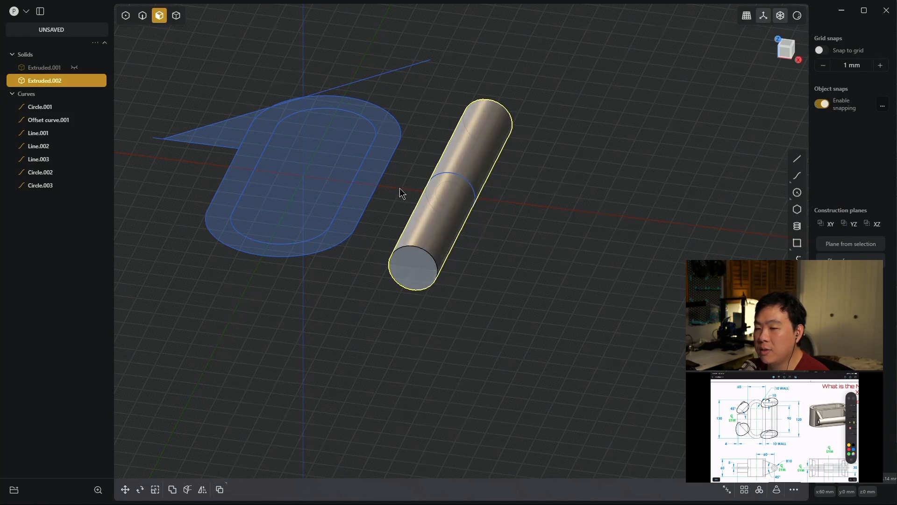
middle_click_drag(529, 241, 535, 214)
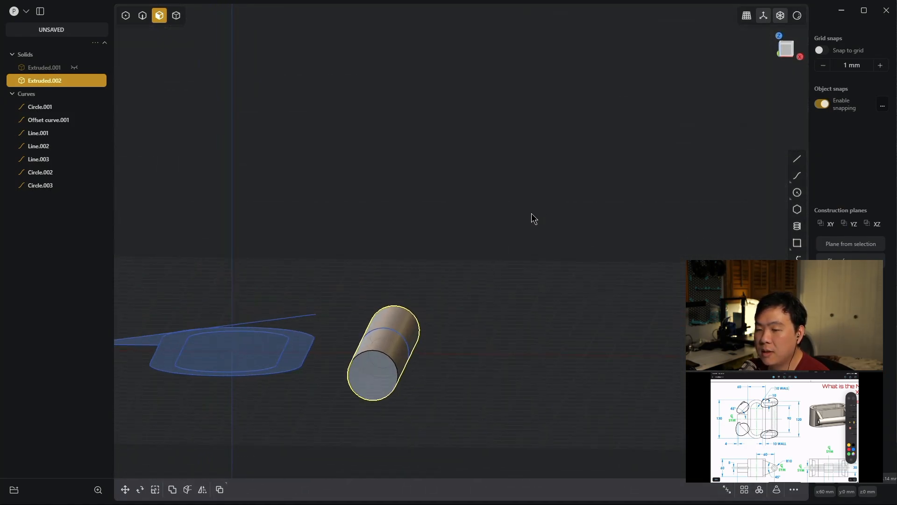
middle_click_drag(479, 258, 479, 290)
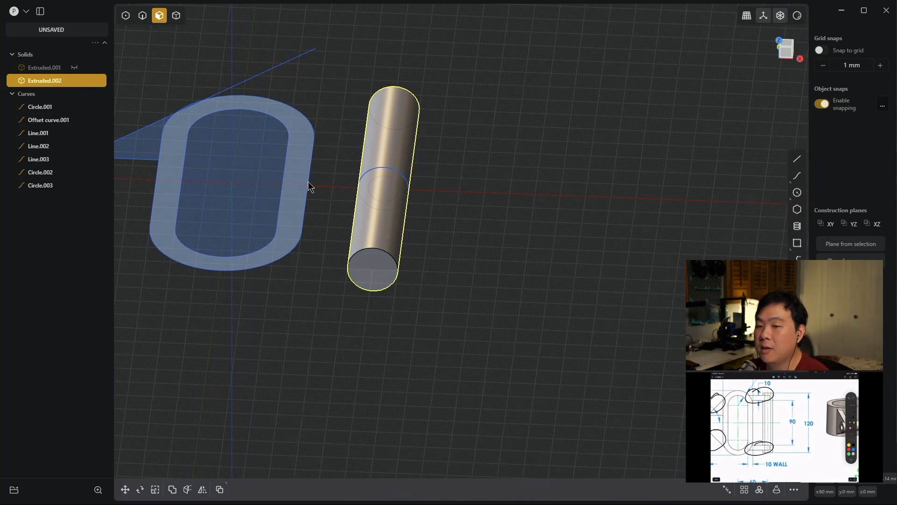
key("KP_1")
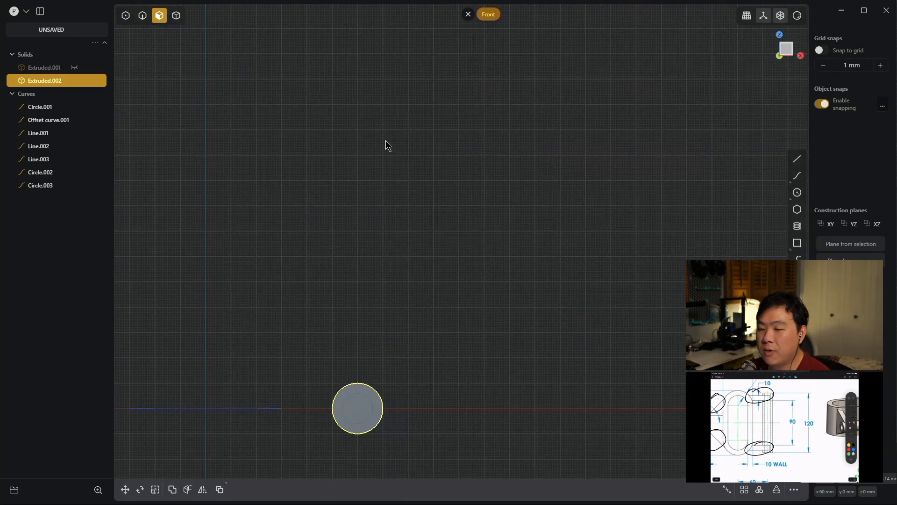
key("KP_7")
middle_click_drag(374, 95, 550, 326, "shift")
key("l")
left_click(495, 141)
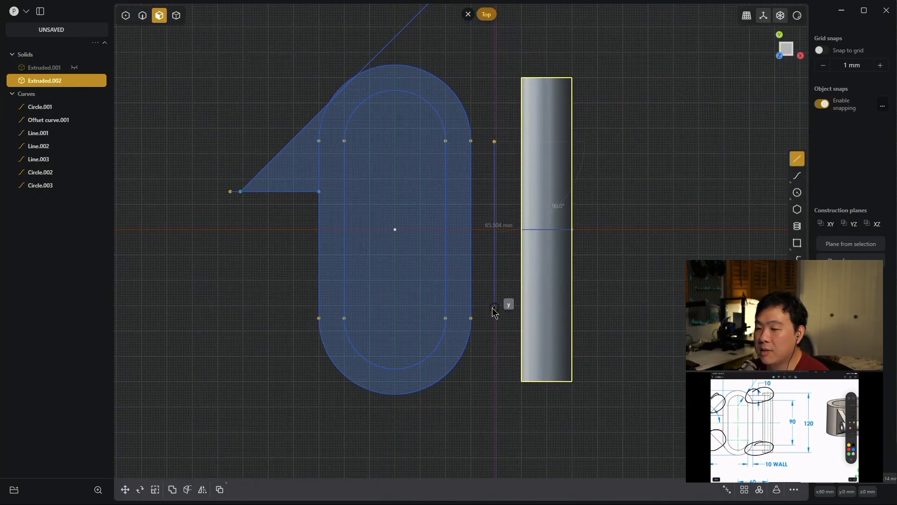
key("Tab")
type("90")
key("Return")
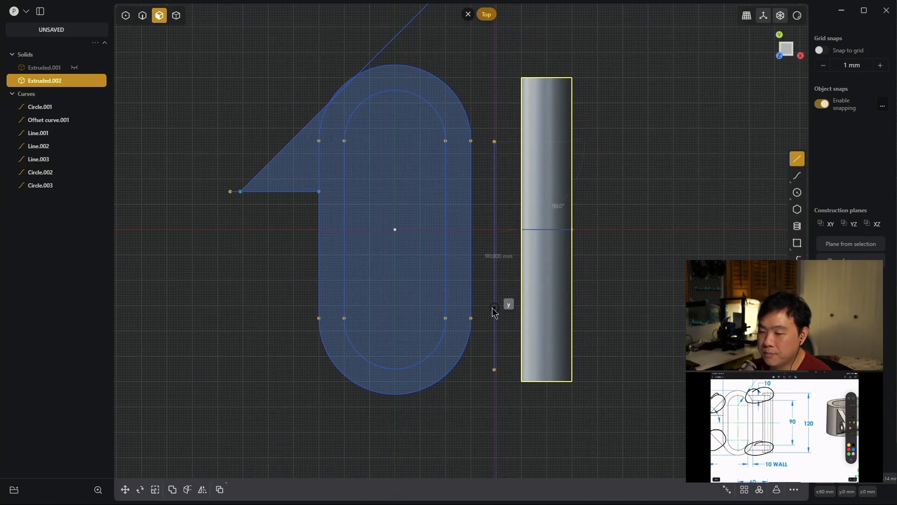
key("Return")
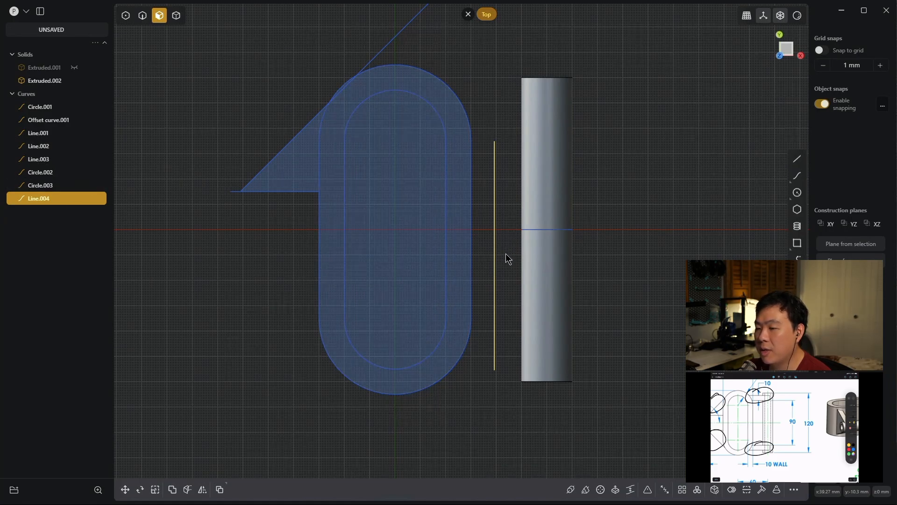
- Move the 90 mm line by -9.27 mm in X and 10.3 mm in Y, centring it along the oval's straight outer edge
key("g")
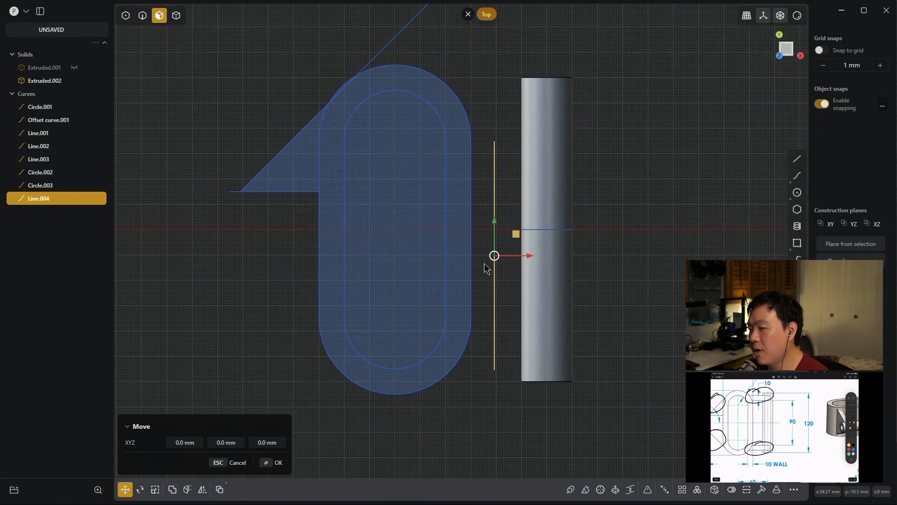
left_click_drag(495, 257, 496, 229)
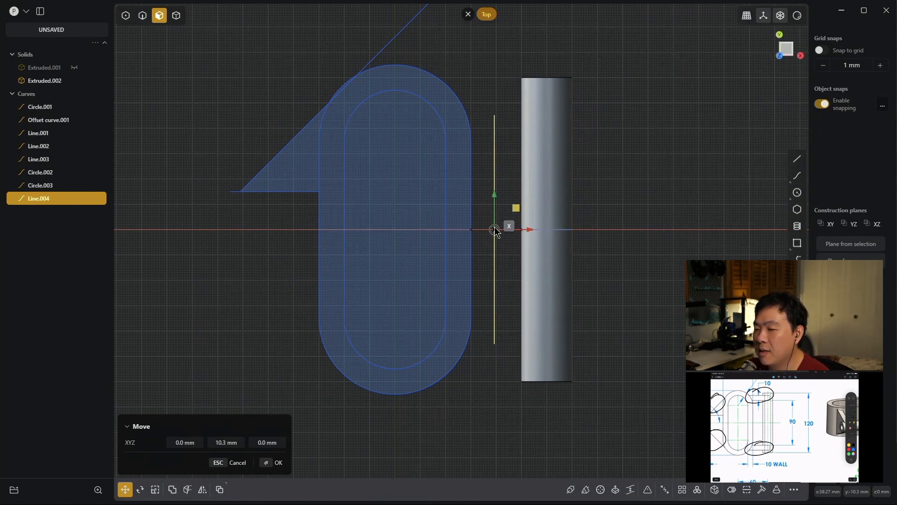
left_click_drag(496, 229, 477, 231)
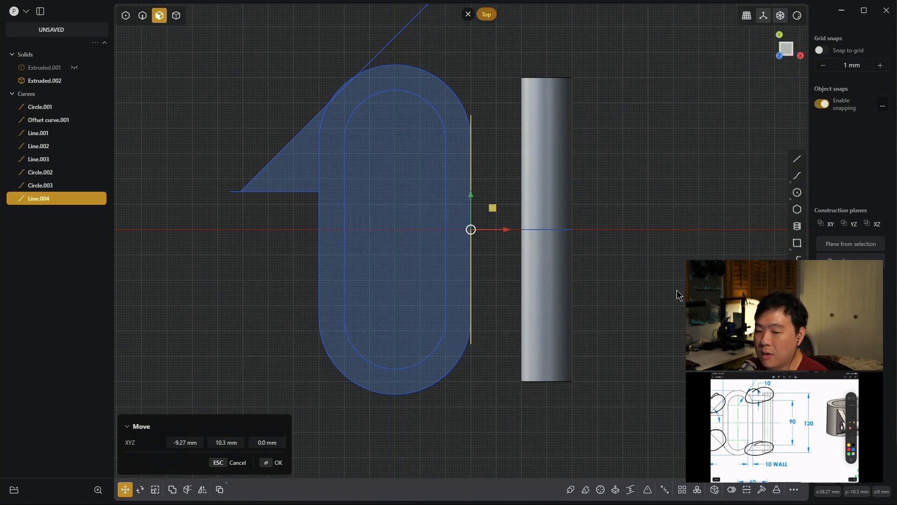
key("Return")
middle_click_drag(676, 290, 657, 273)
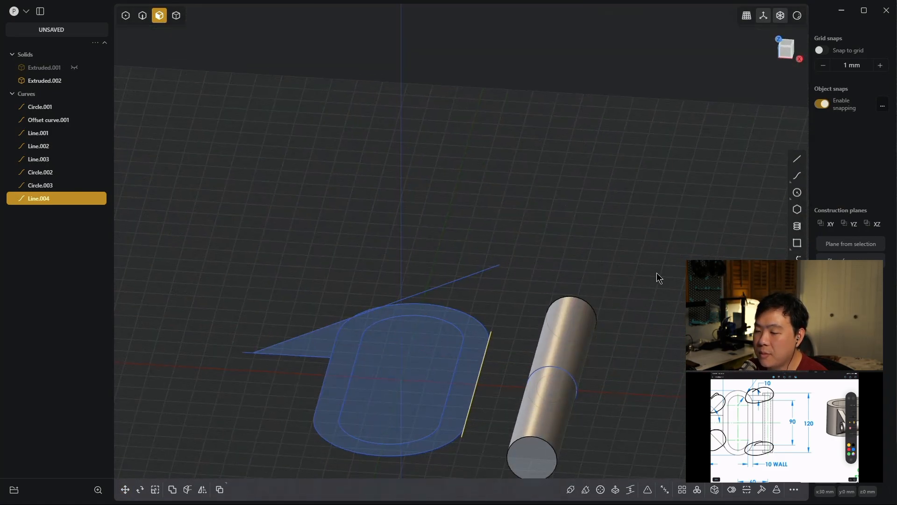
- Hide the solid hinge cylinder and clear the selection so only the sketch curves are shown
middle_click_drag(648, 330, 623, 355)
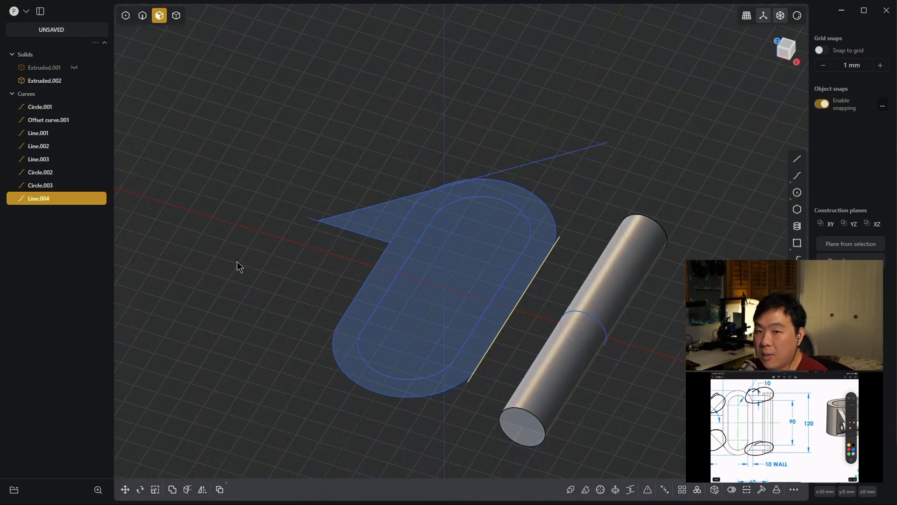
left_click(74, 81)
middle_click_drag(626, 321, 621, 220)
left_click(620, 219)
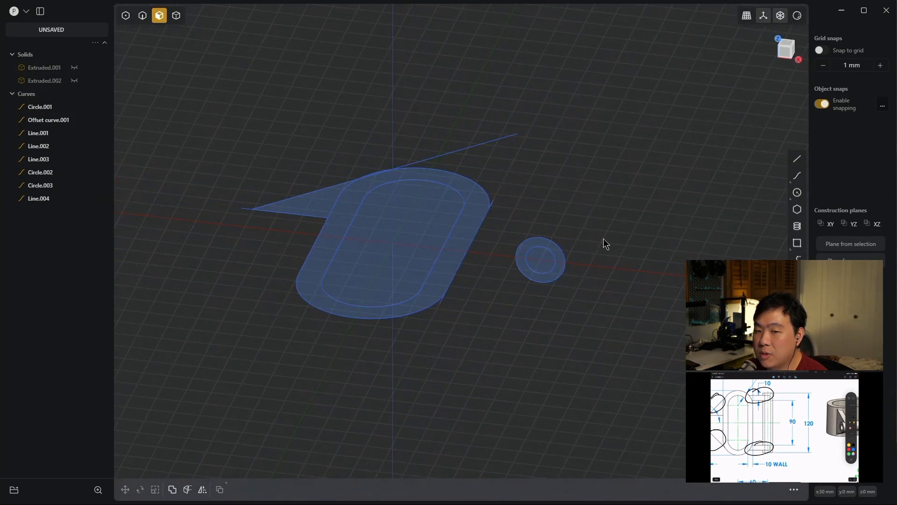
- Duplicate the 20 mm hinge circle and move the copy -45 mm along Y
left_click(54, 172)
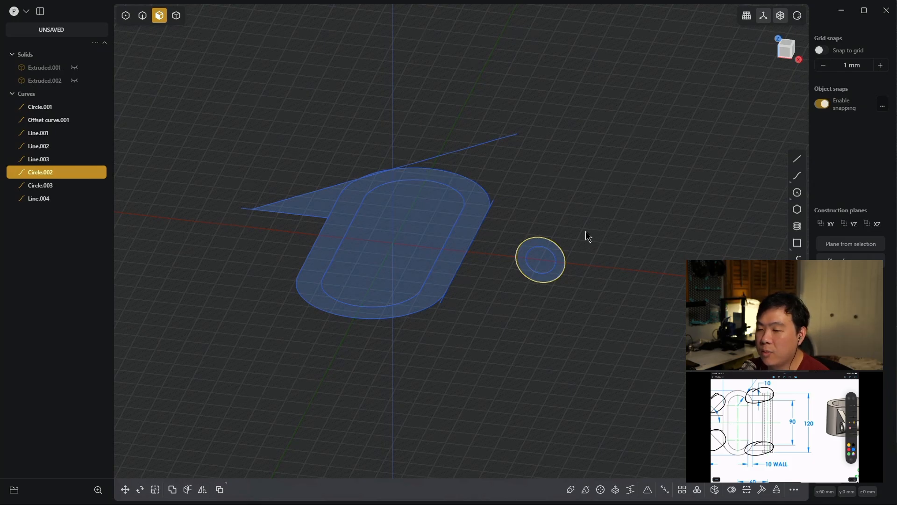
key("ctrl+d")
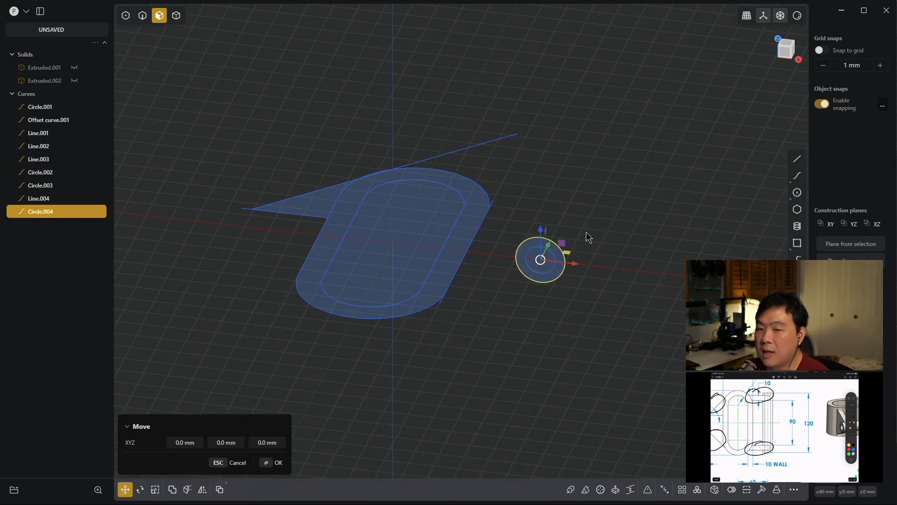
mouse_move(645, 188)
middle_mouse_down()
mouse_move(613, 208)
mouse_move(628, 190)
middle_mouse_up()
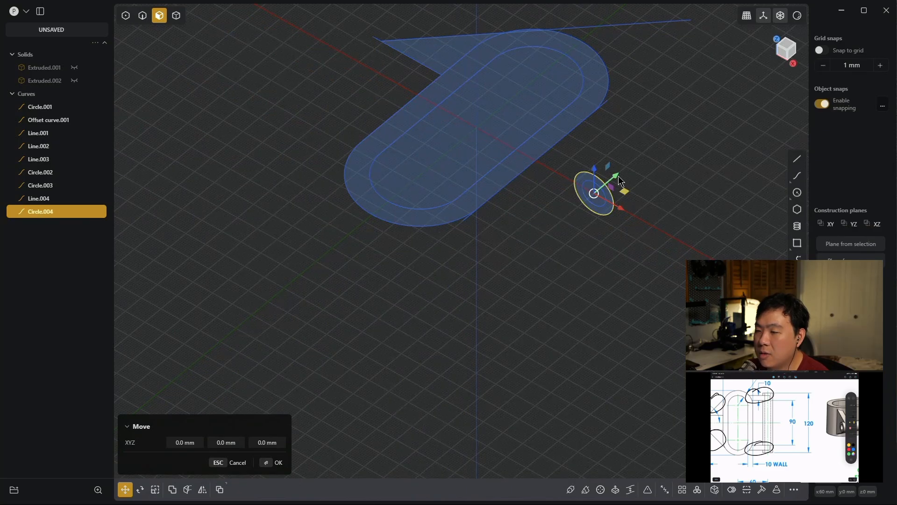
scroll(613, 178, "up", 3)
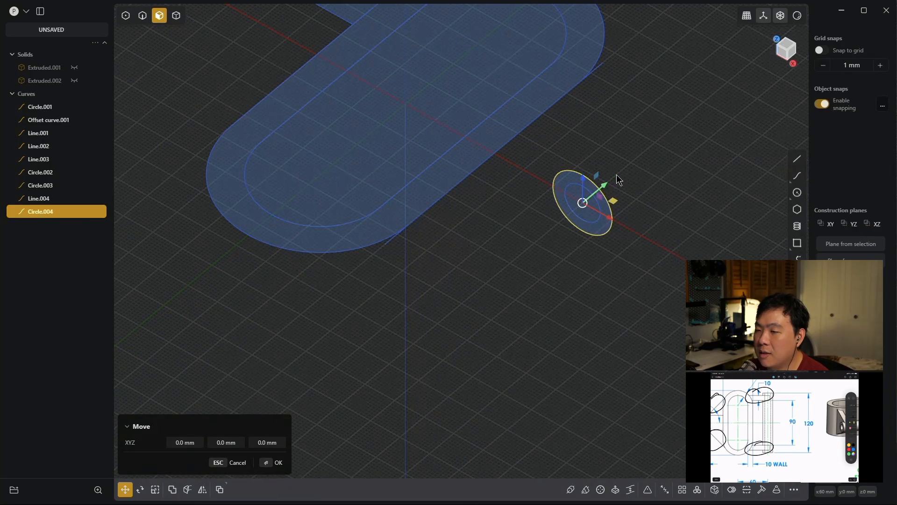
left_click_drag(607, 187, 388, 246)
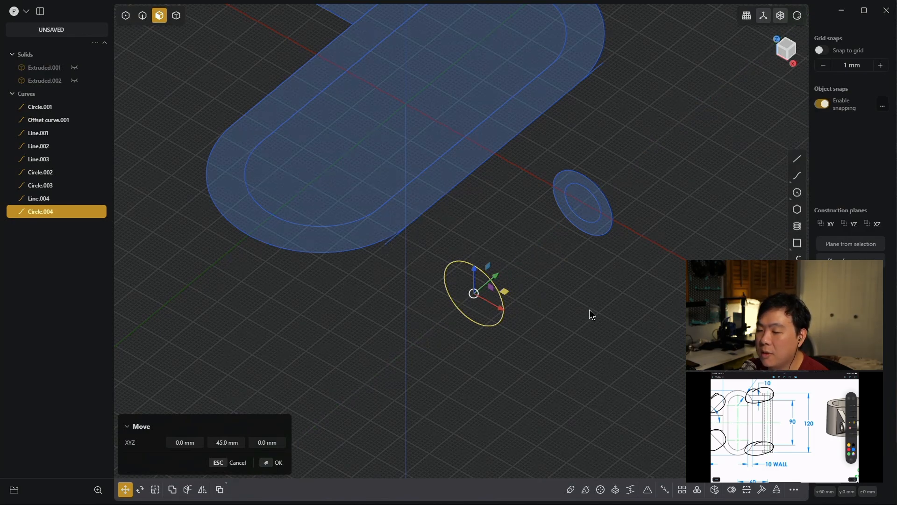
key("Return")
- Hide everything except the duplicated hinge circle using Hide Unselected
middle_click_drag(619, 293, 588, 316)
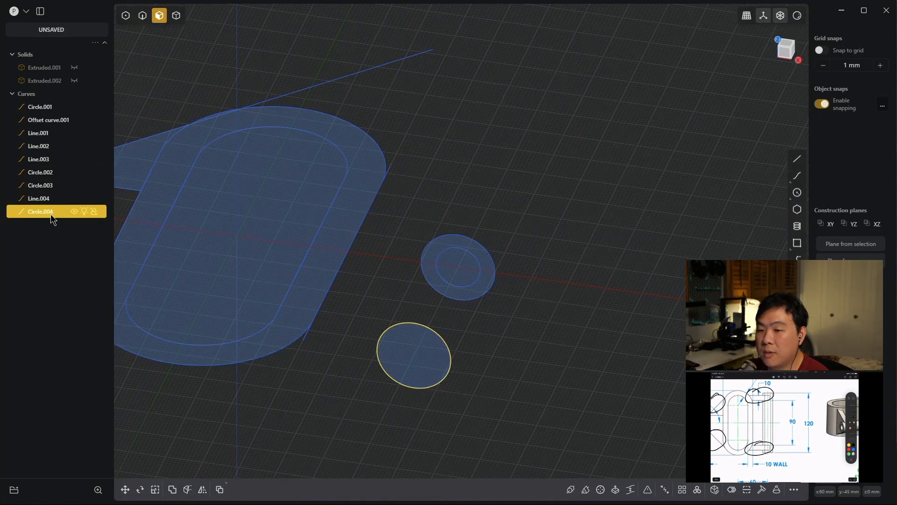
key("1")
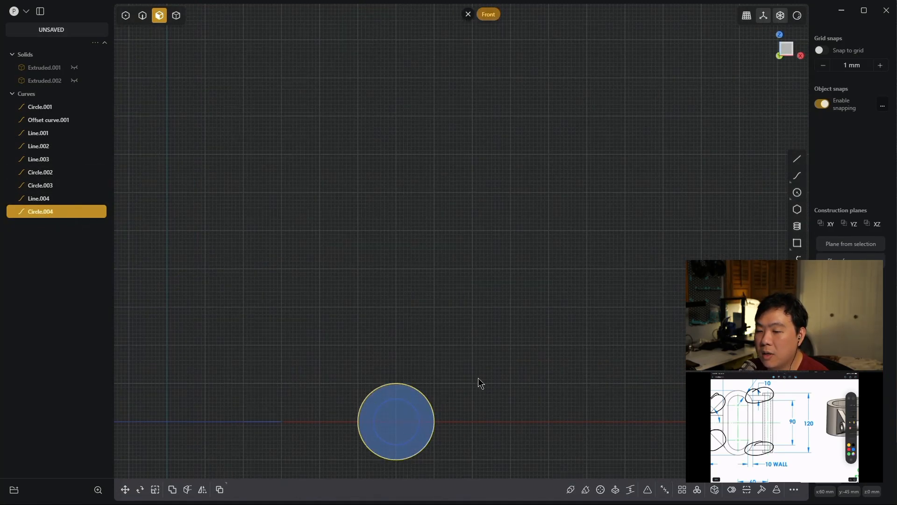
middle_click_drag(478, 378, 531, 431)
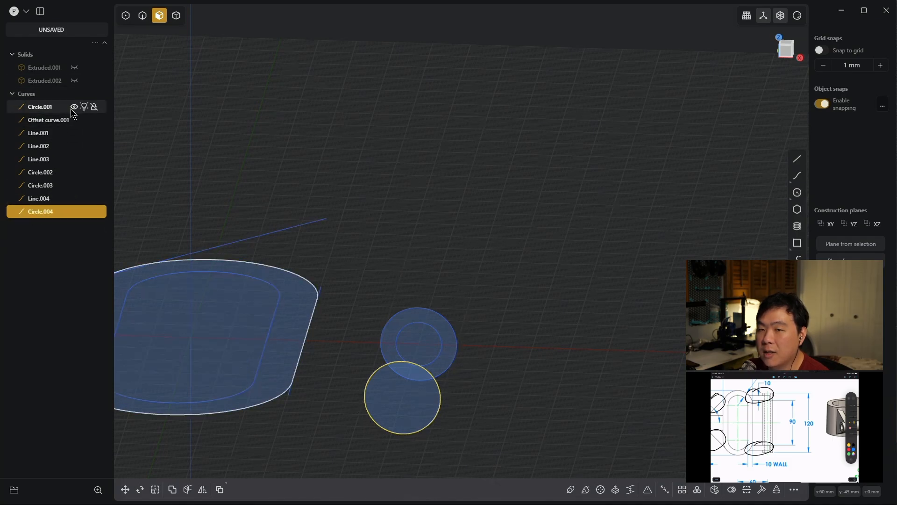
middle_click_drag(601, 402, 484, 247)
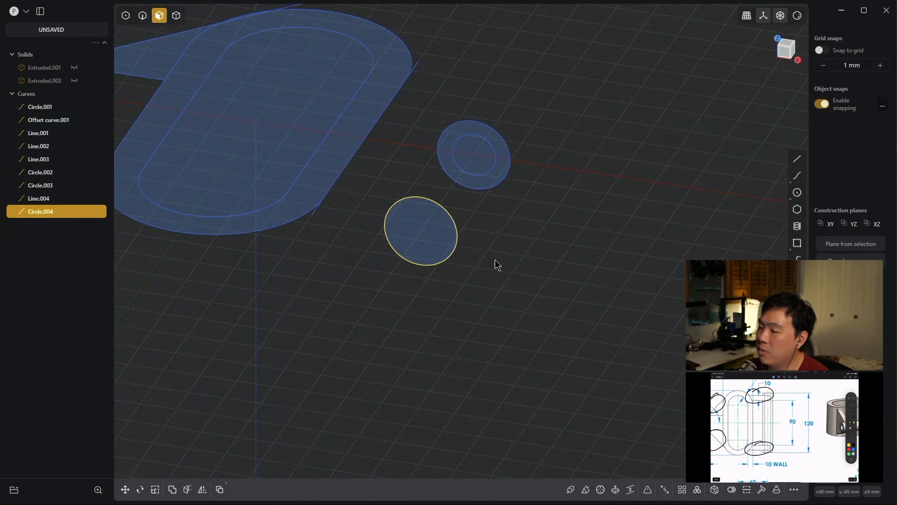
key("f")
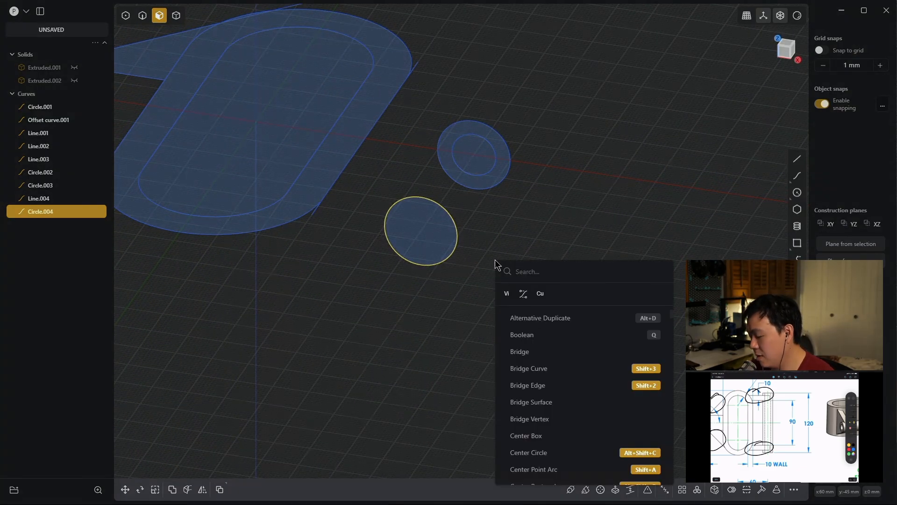
type("hide")
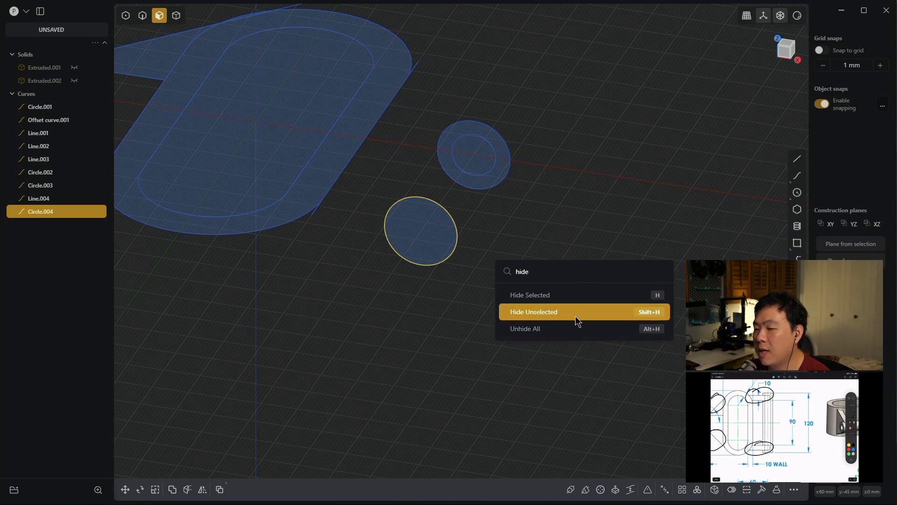
left_click(544, 316)
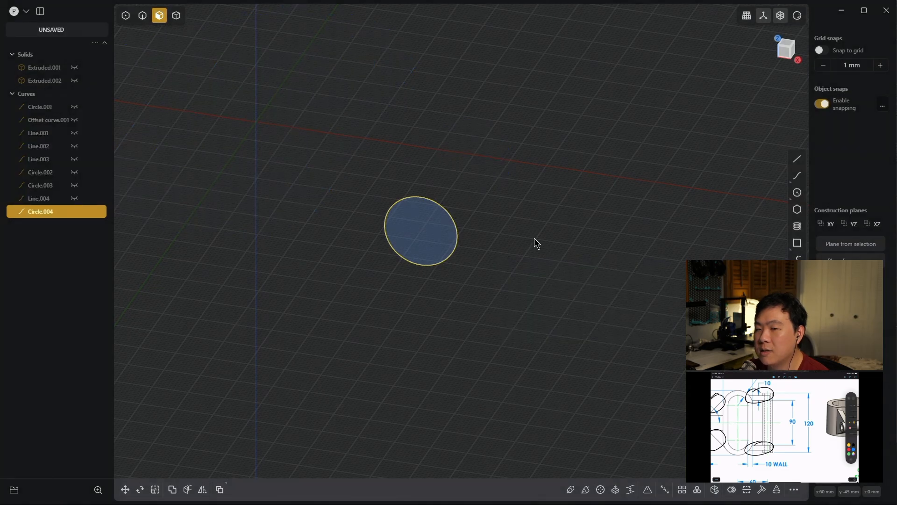
- In the front view, draw a line about 27 mm long at an angle of 45/2 degrees below the duplicated circle
key("KP_1")
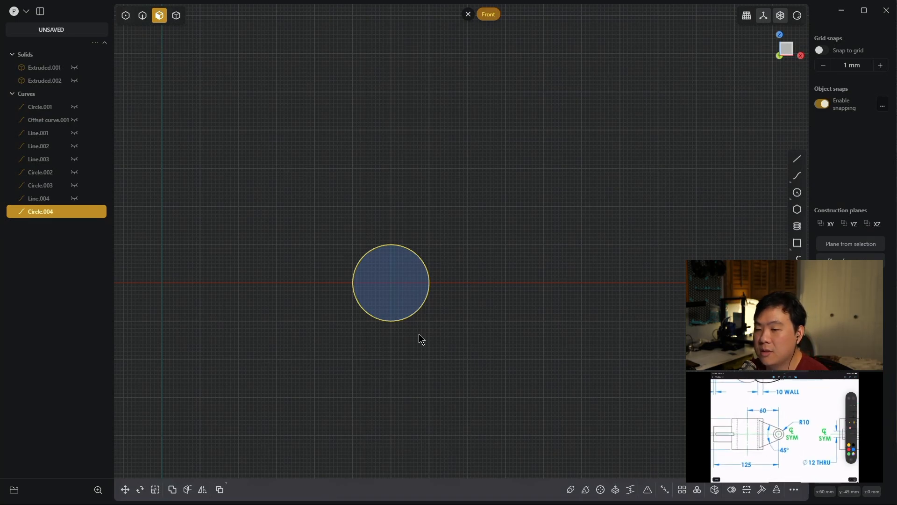
scroll(341, 194, "down", 3)
middle_click_drag(304, 278, 400, 268, "shift")
key("l")
left_click(366, 355)
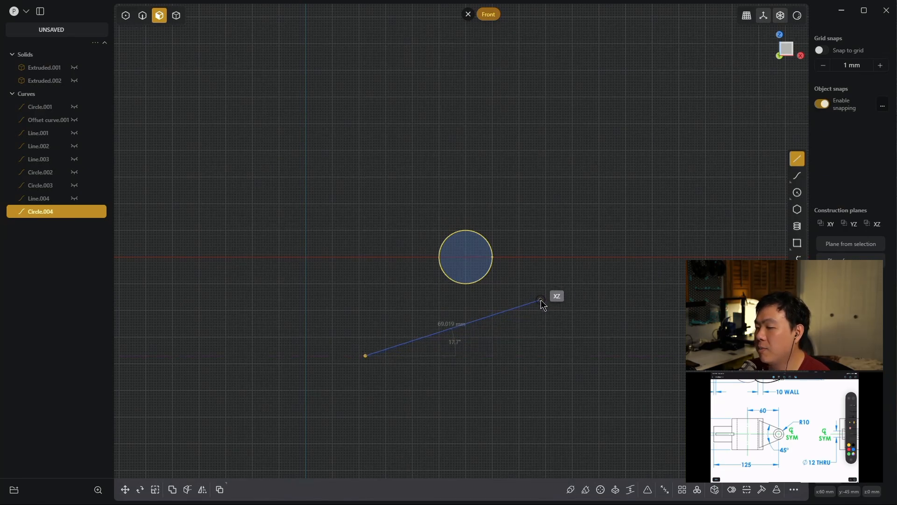
key("Tab")
key("Tab")
type("45/2")
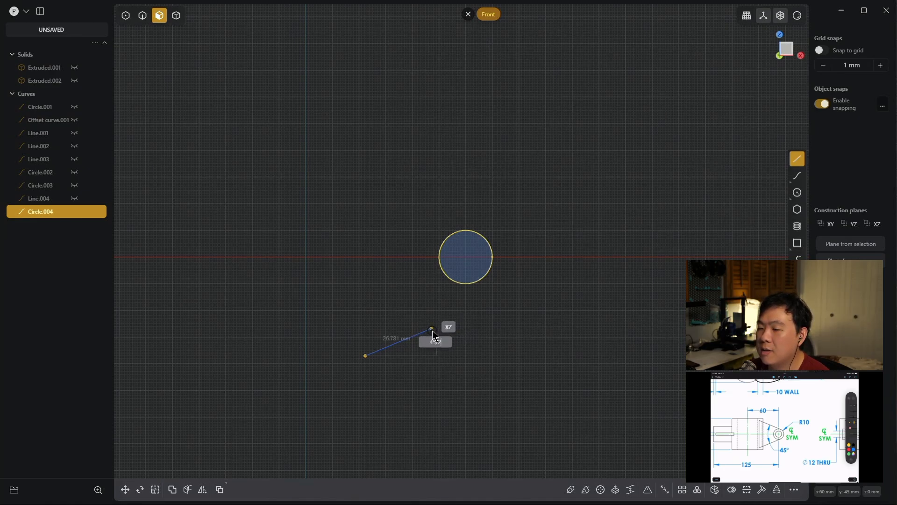
left_click(433, 329)
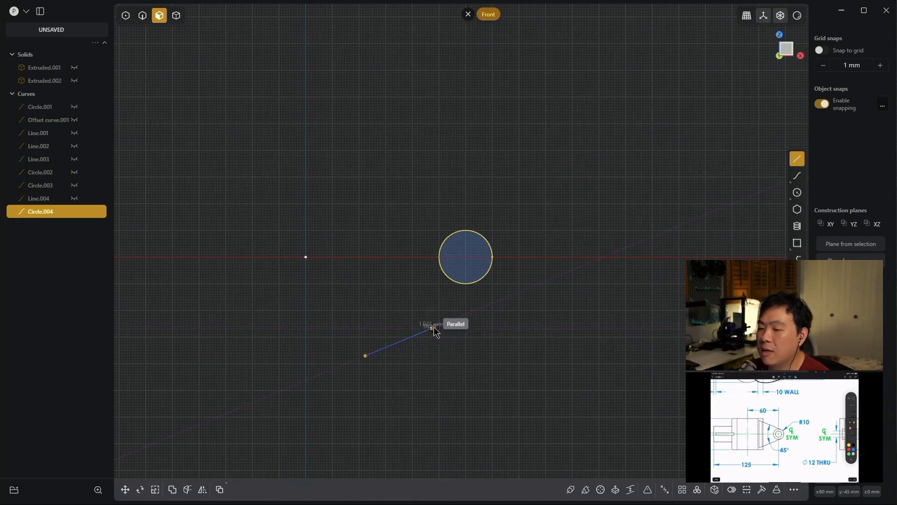
right_click(433, 327)
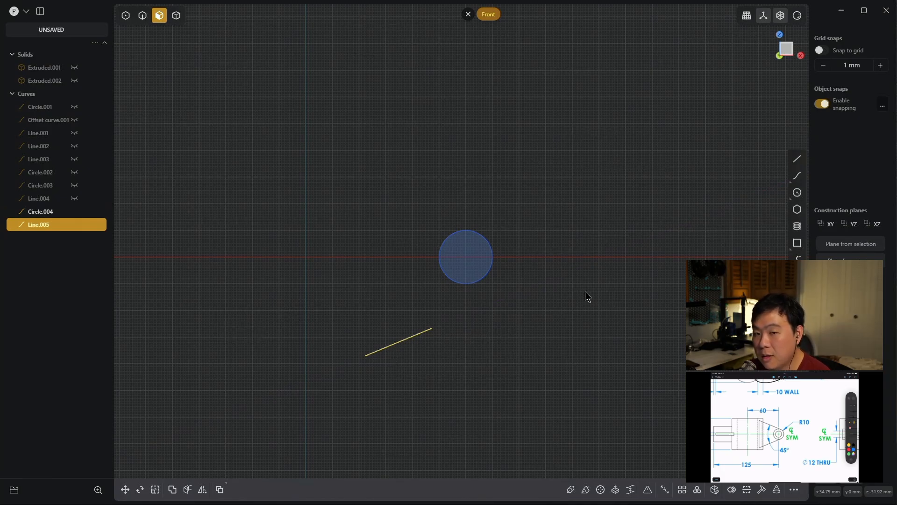
- Move the angled line by 16.7 mm in X and 17.56 mm in Z so its upper end is tangent to the circle's underside
left_click(561, 295)
key("2")
left_click_drag(492, 402, 384, 340)
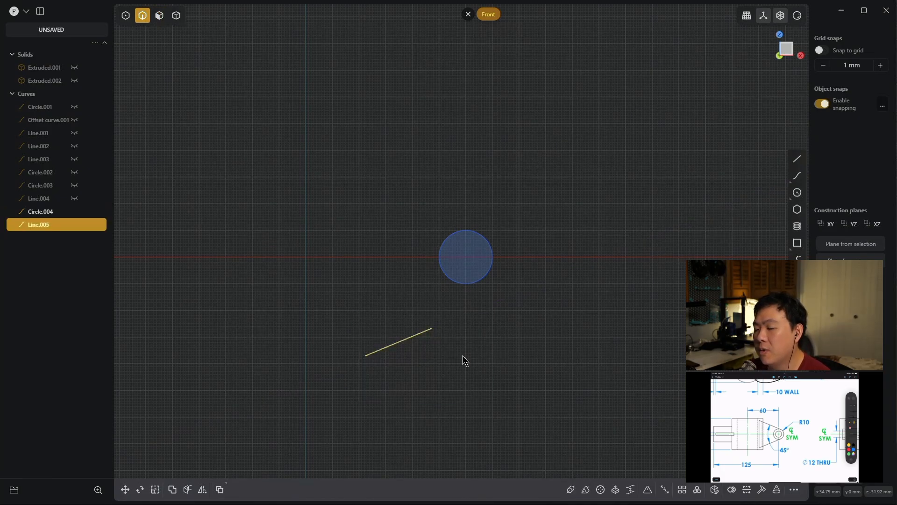
key("g")
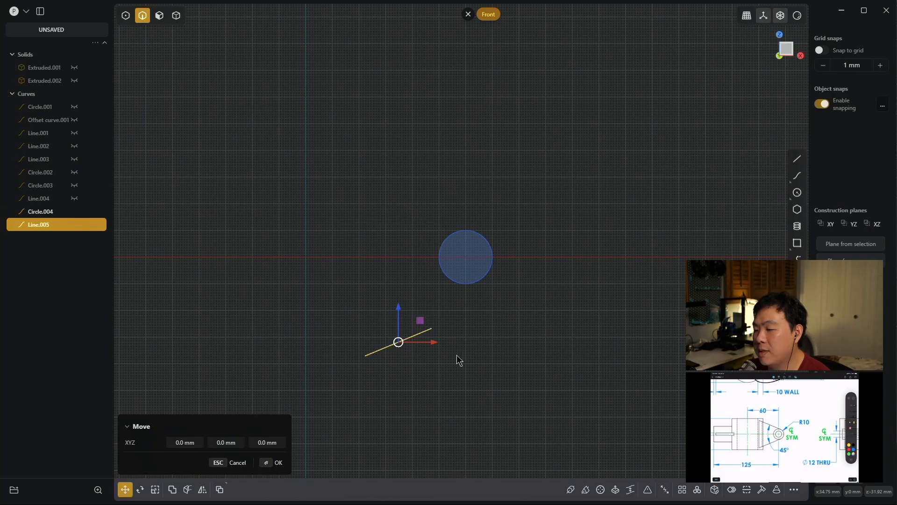
key("Escape")
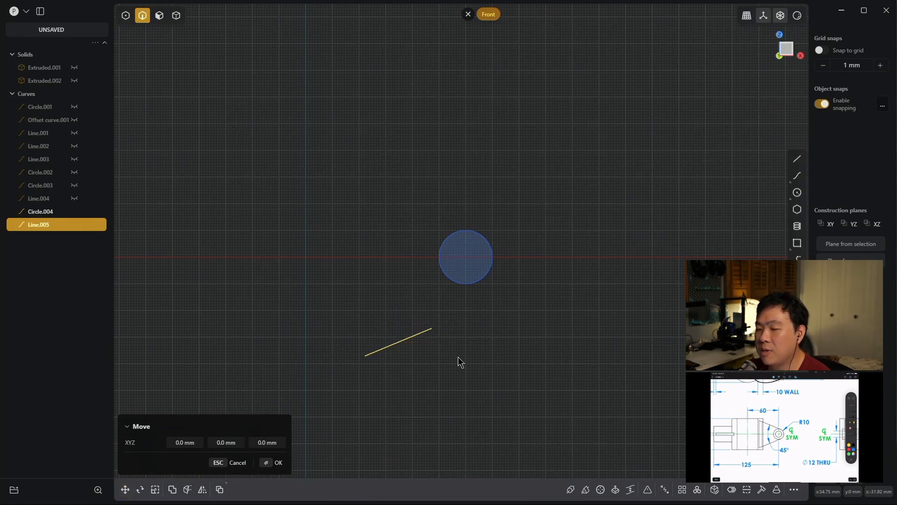
left_click(434, 327)
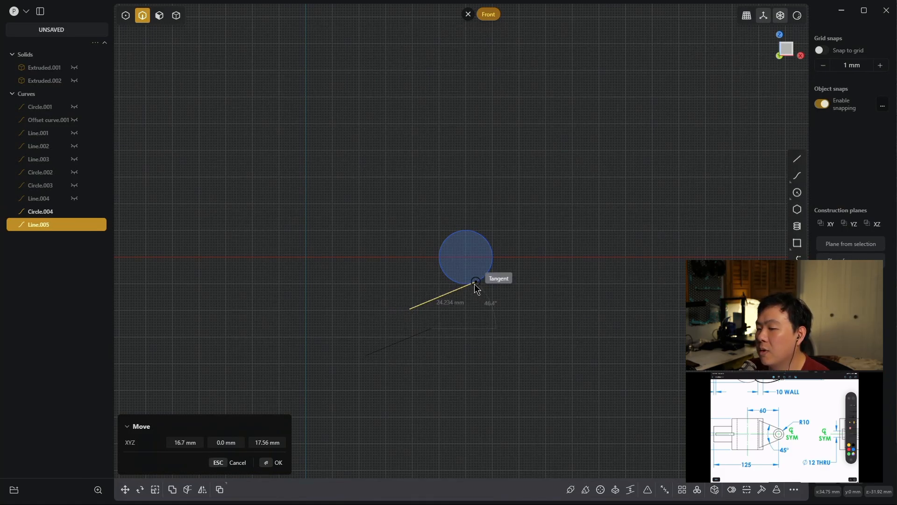
left_click(477, 288)
key("Return")
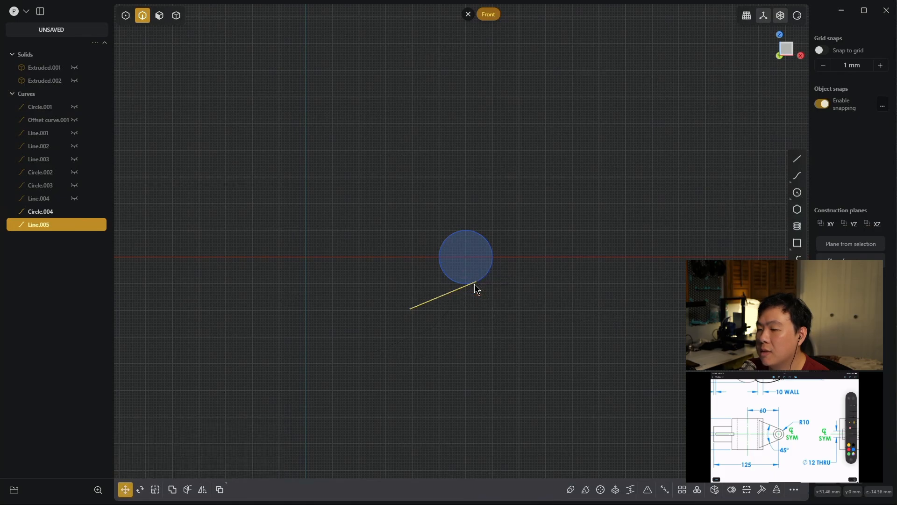
- Mirror the angled tangent line across the X axis to the circle's upper side
left_click(452, 346)
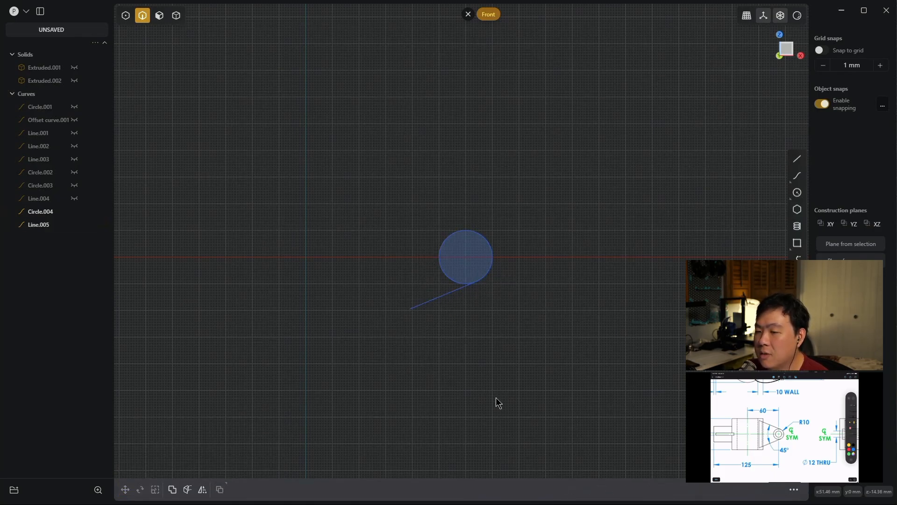
left_click(448, 293)
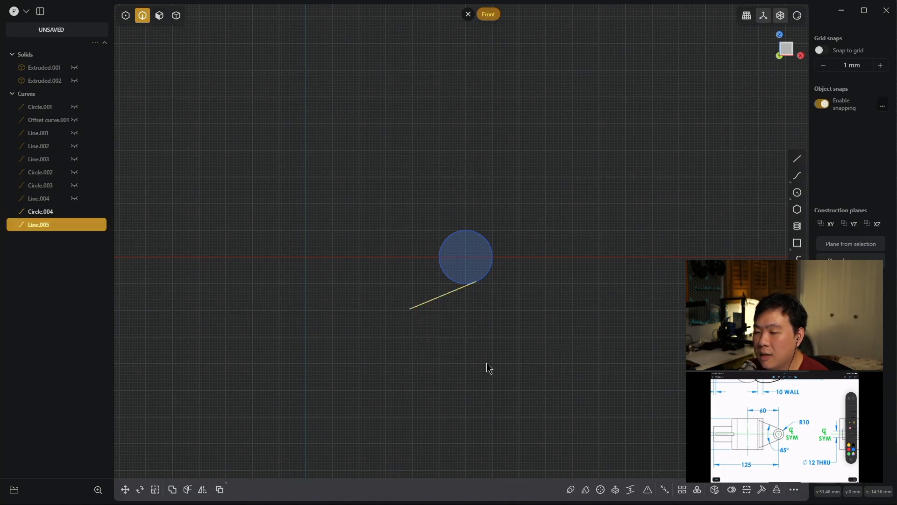
left_click(202, 490)
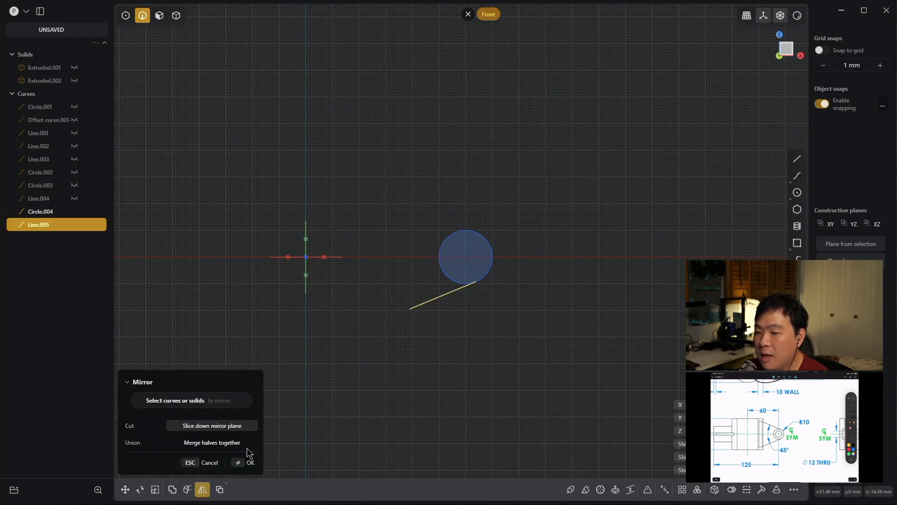
left_click(307, 239)
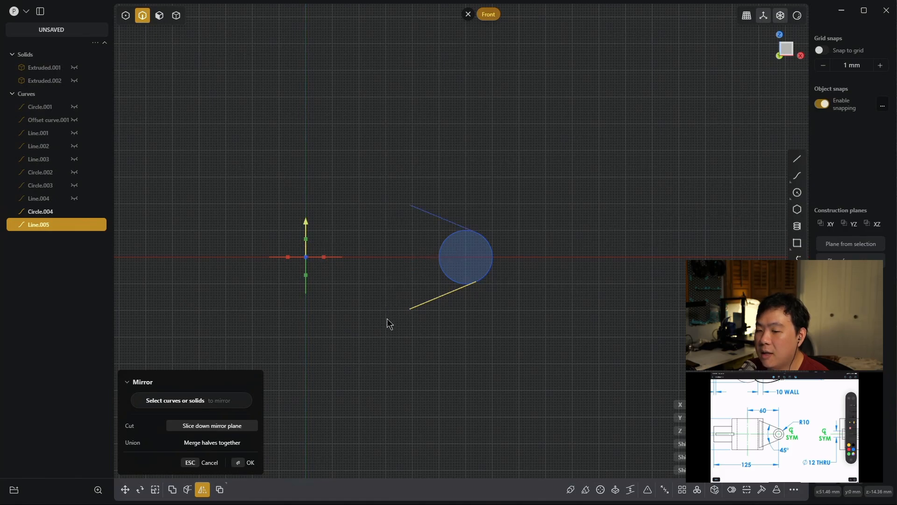
key("Return")
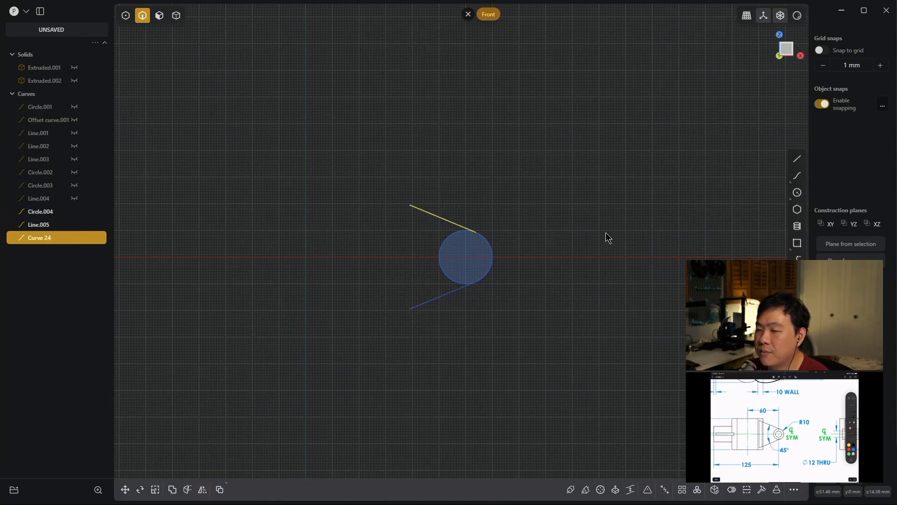
- Draw a vertical line joining the open outer ends of the two angled lines
key("l")
left_click(411, 205)
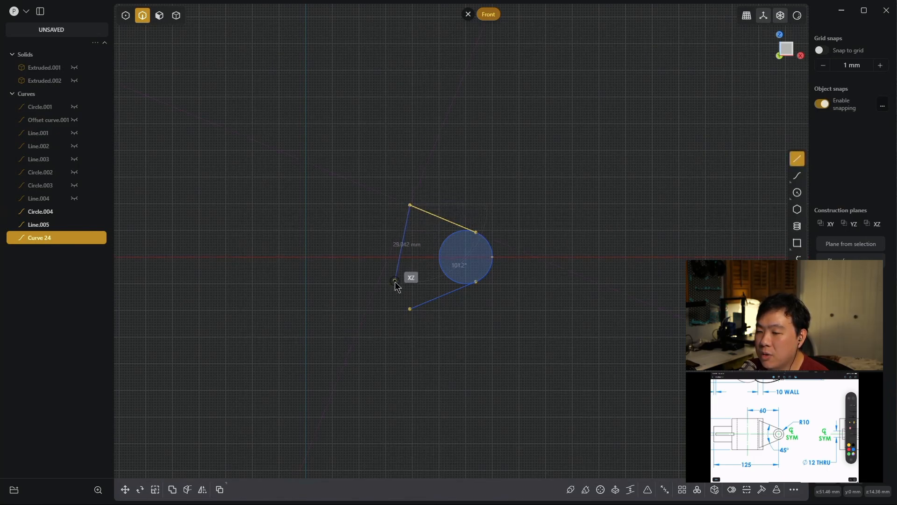
left_click(410, 308)
key("Escape")
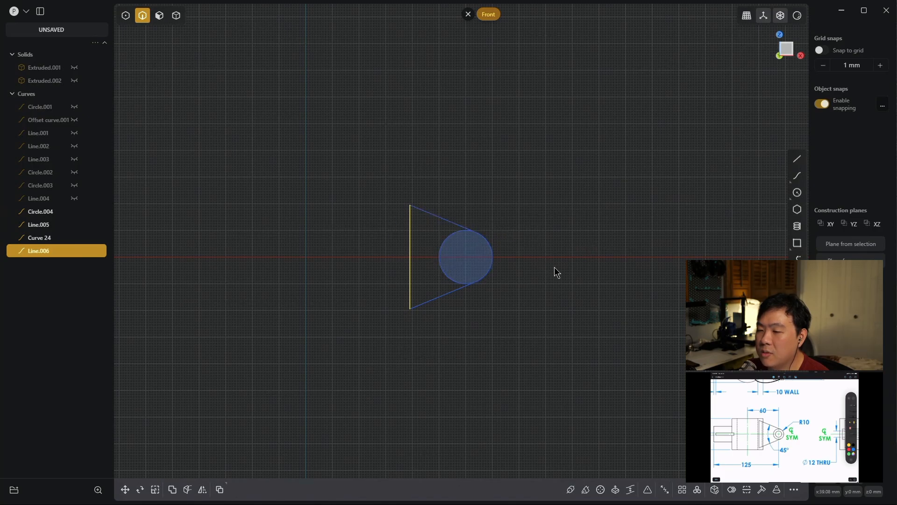
- Select the two angled lines and the vertical line together, leaving the duplicated circle unselected
middle_click_drag(669, 170, 631, 198)
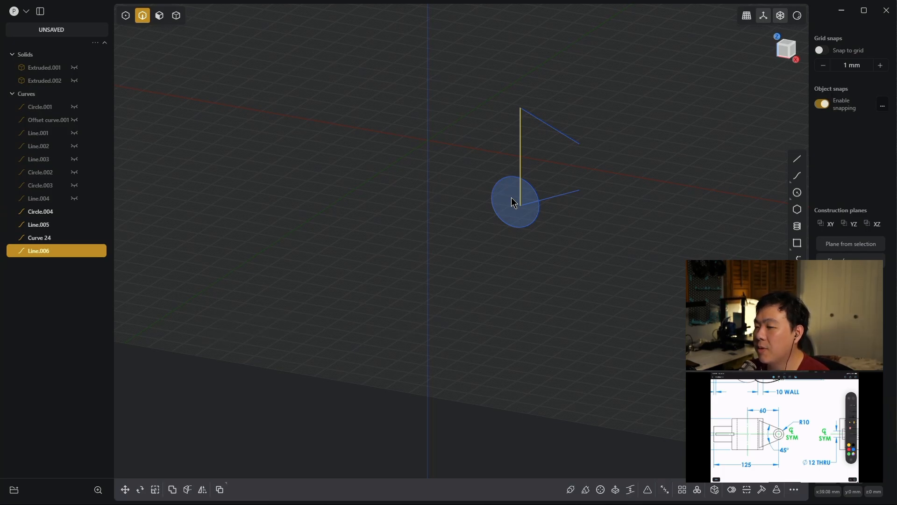
middle_click_drag(656, 193, 590, 252)
left_click(591, 252)
left_click_drag(636, 264, 526, 96)
key("g")
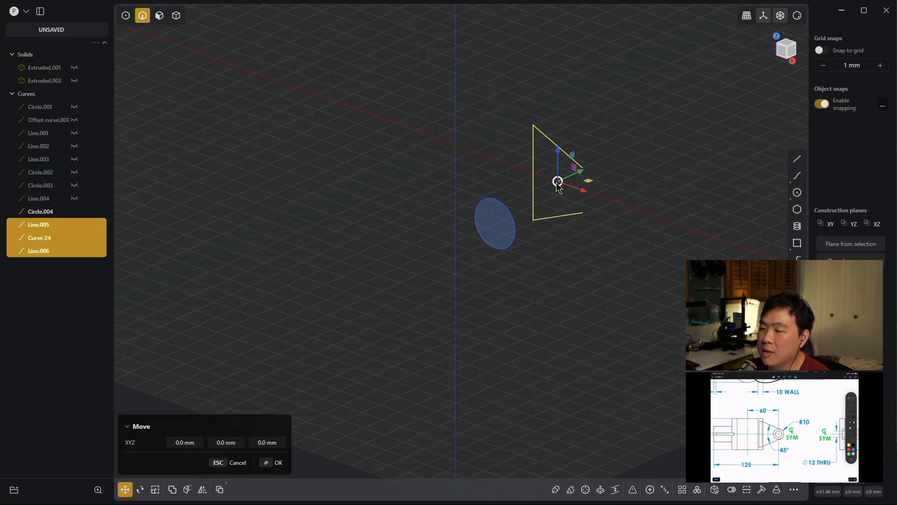
left_click_drag(558, 182, 561, 233)
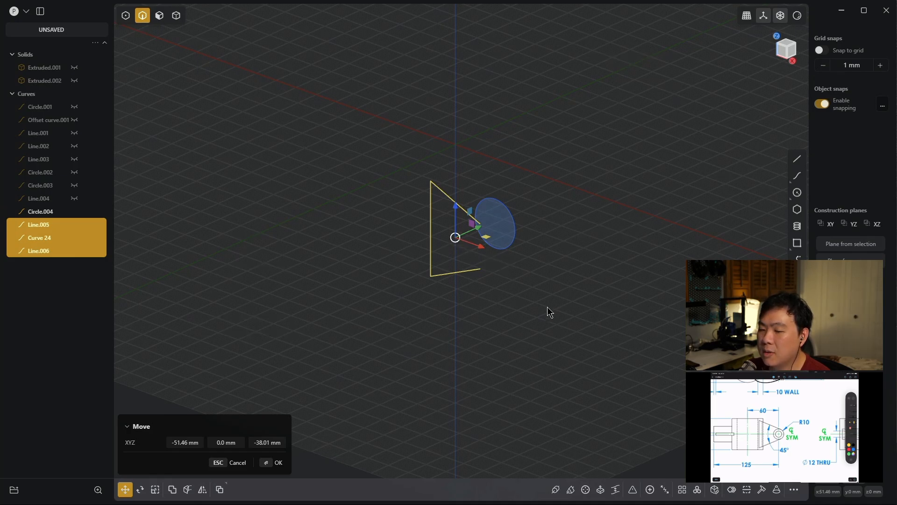
key("Escape")
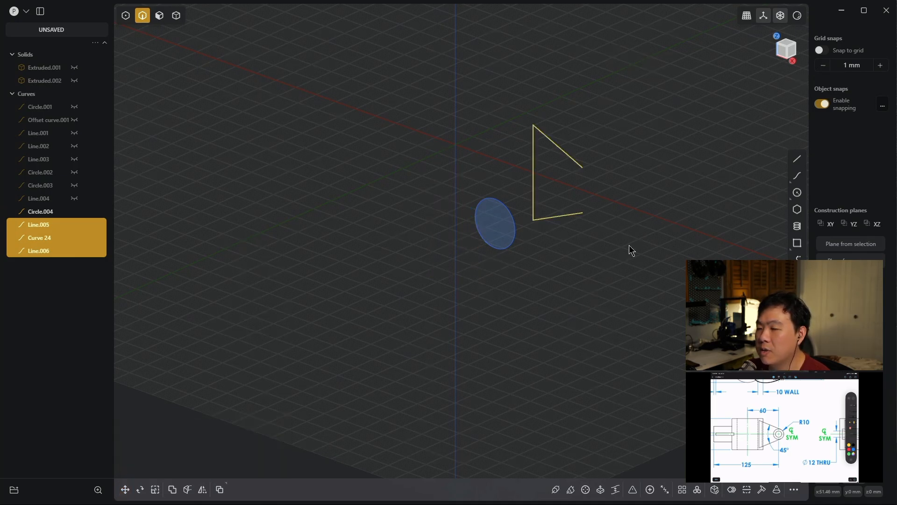
- Move the two angled lines and the vertical line by -45 mm in Y so they align with the duplicated circle
key("g")
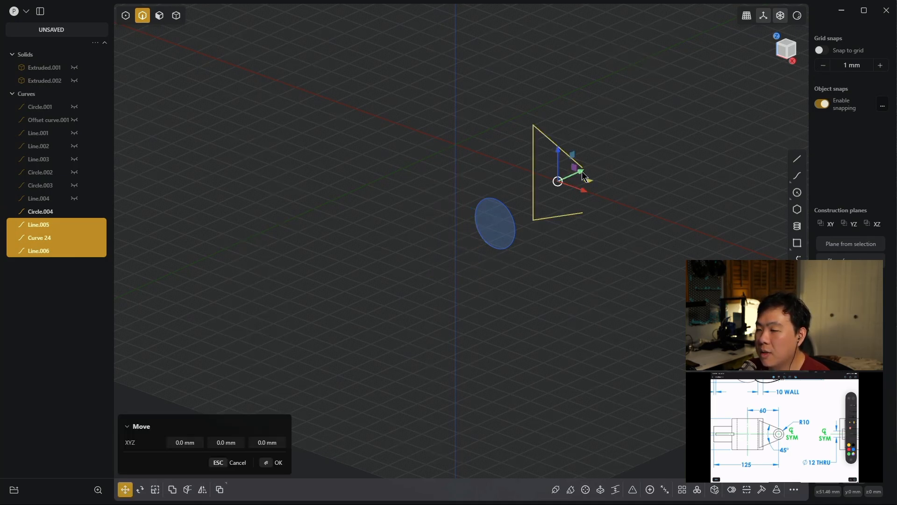
left_click_drag(583, 172, 497, 229)
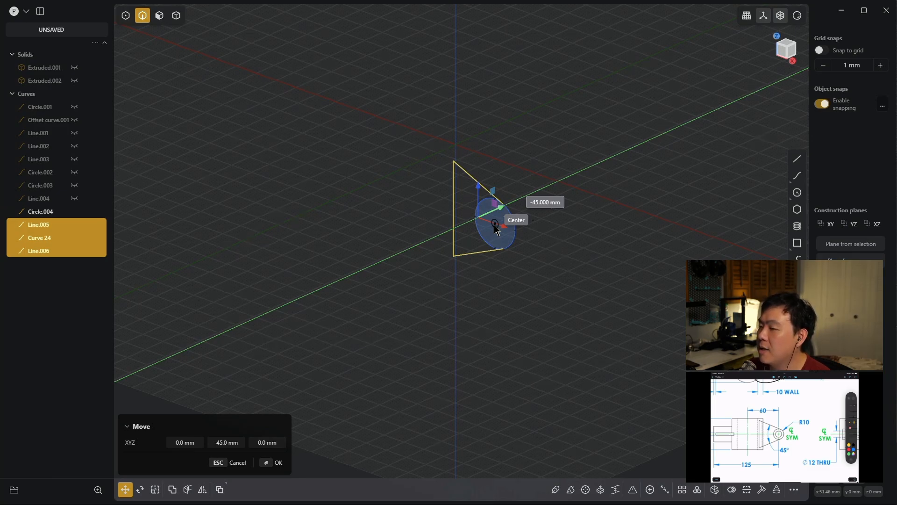
left_click(495, 223)
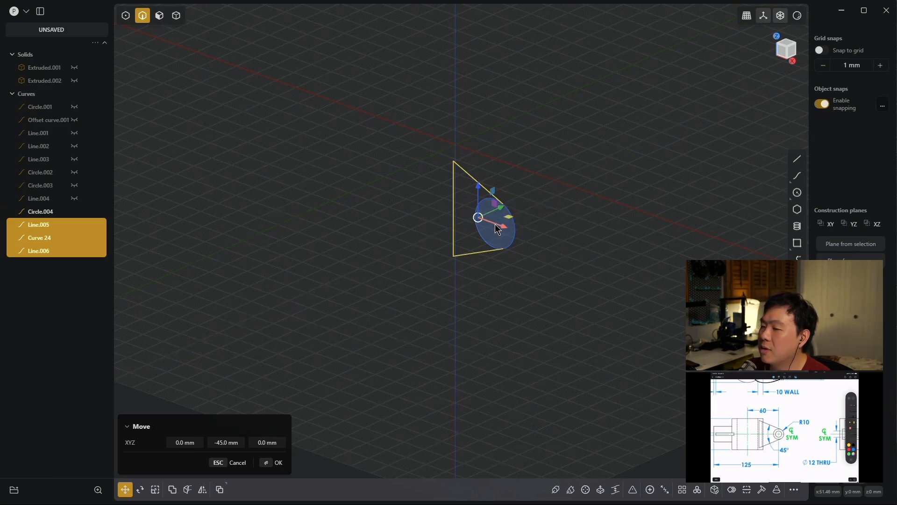
right_click(591, 226)
middle_click_drag(550, 270, 576, 256)
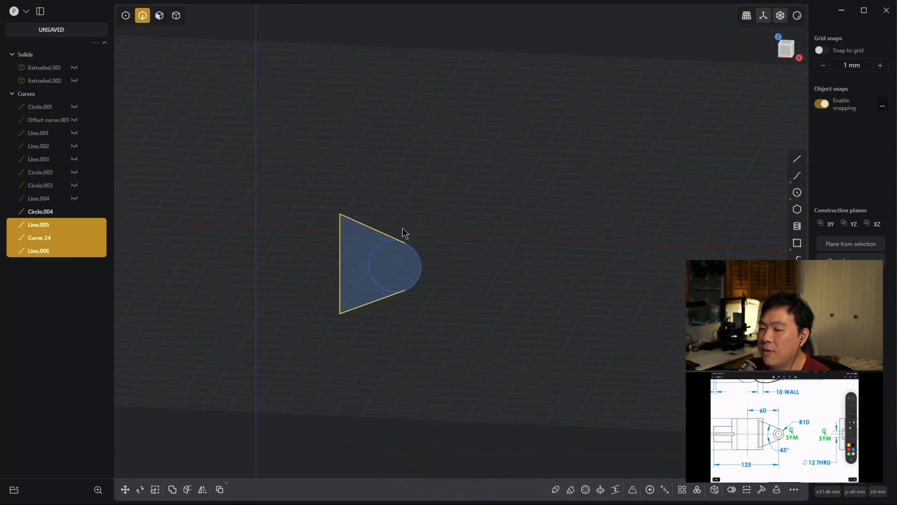
middle_click_drag(439, 274, 556, 305)
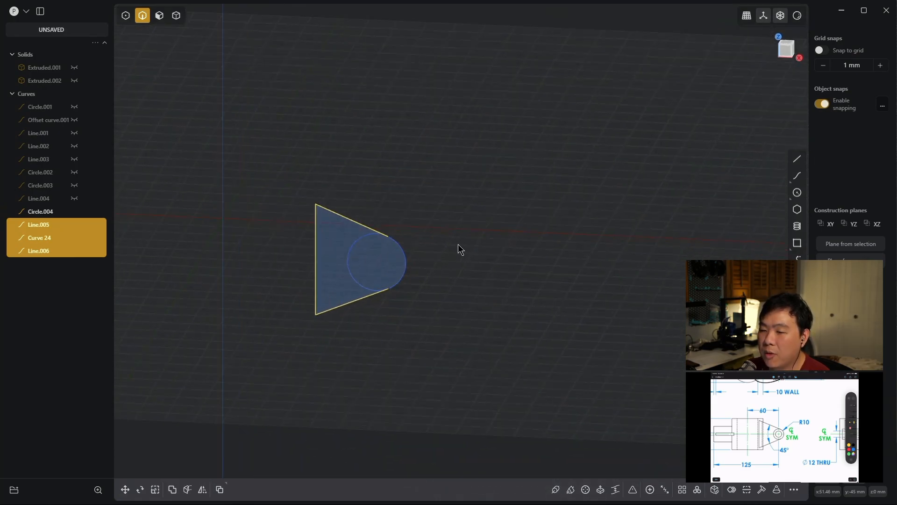
- Trim away the circle's inner arc from the front view, leaving one closed tapered profile with a rounded tip
key("KP_1")
left_click(481, 285)
key("t")
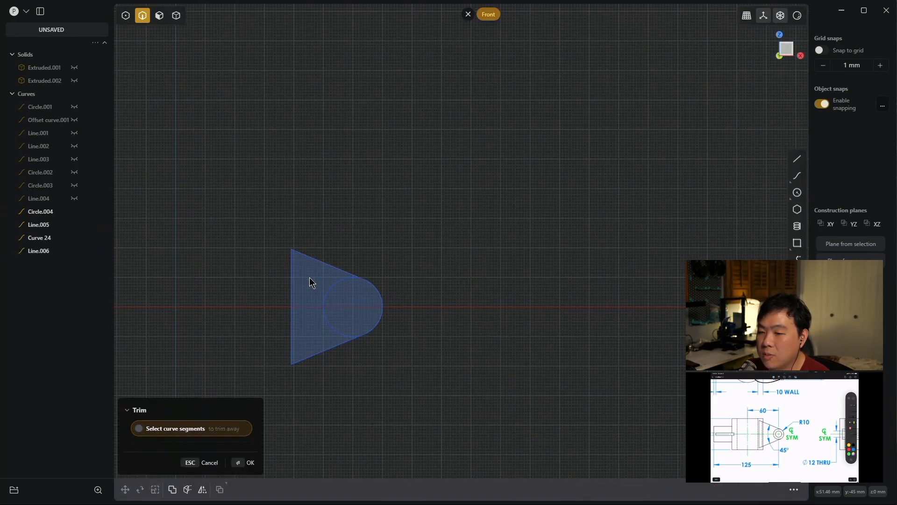
left_click(336, 324)
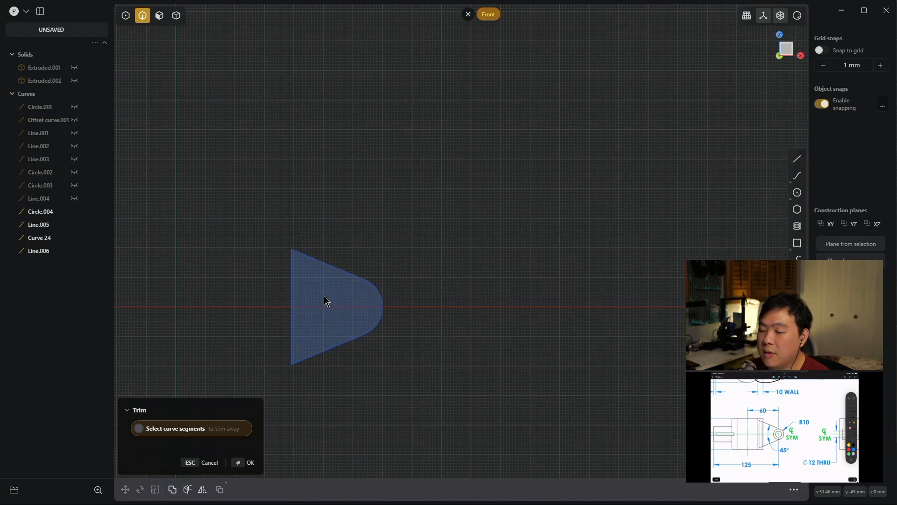
mouse_move(449, 263)
middle_mouse_down()
mouse_move(473, 239)
mouse_move(447, 260)
middle_mouse_up()
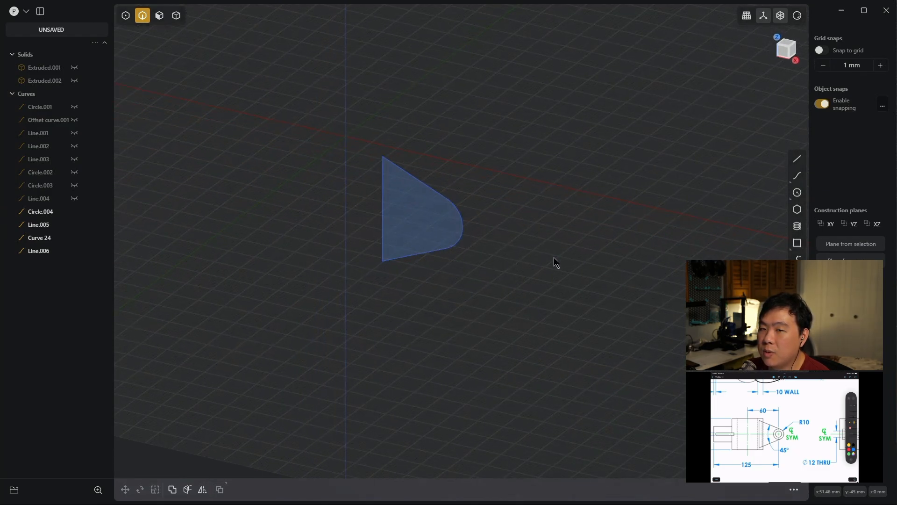
- Extrude the closed tapered profile 10 mm as a new web body
left_click(409, 212)
key("x")
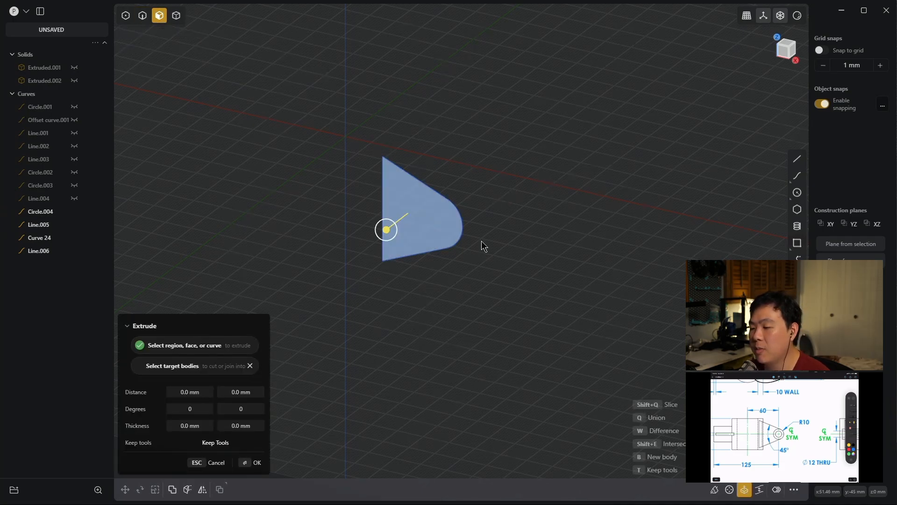
key("d")
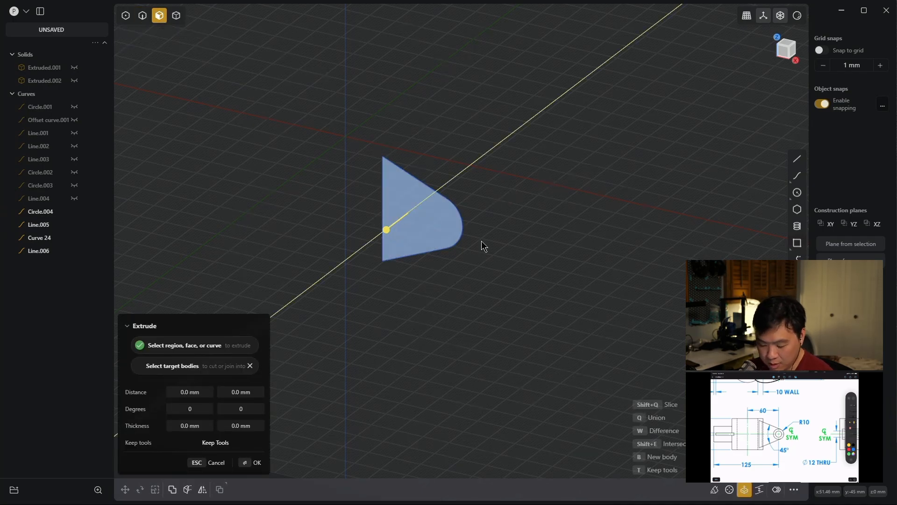
type("10")
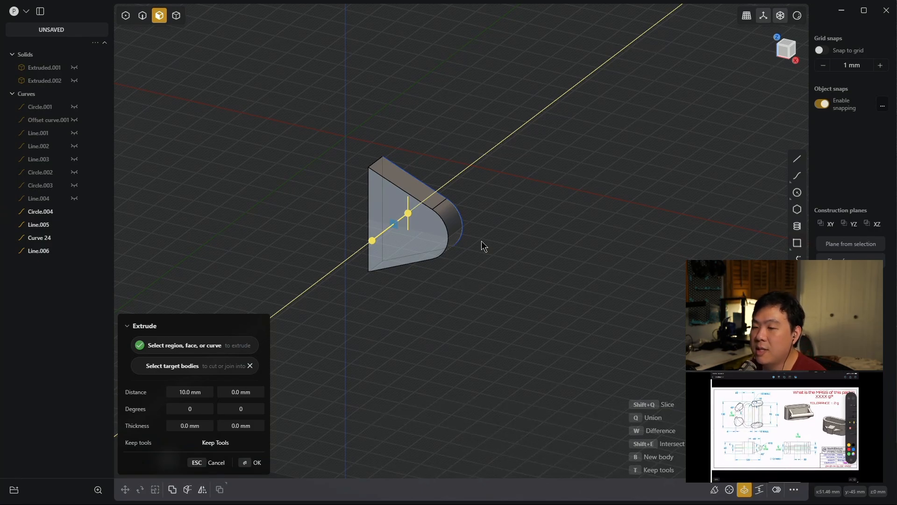
left_click(481, 240)
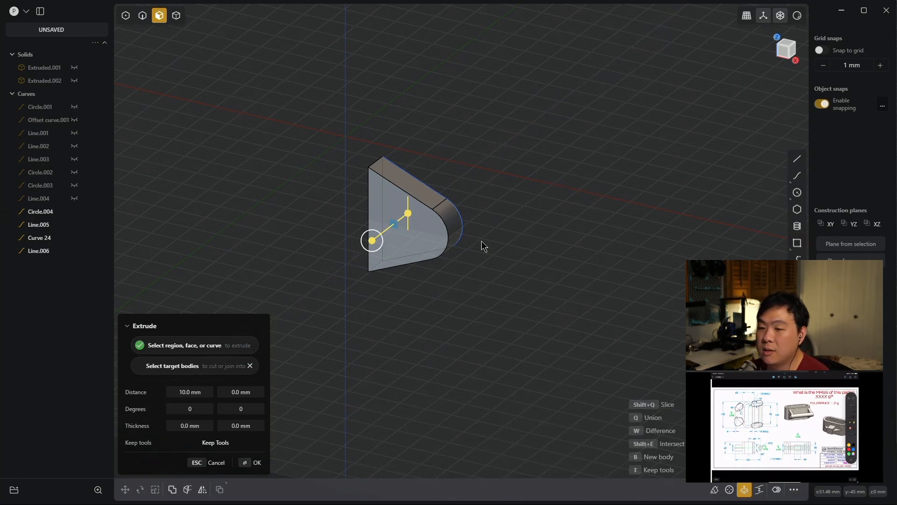
key("Return")
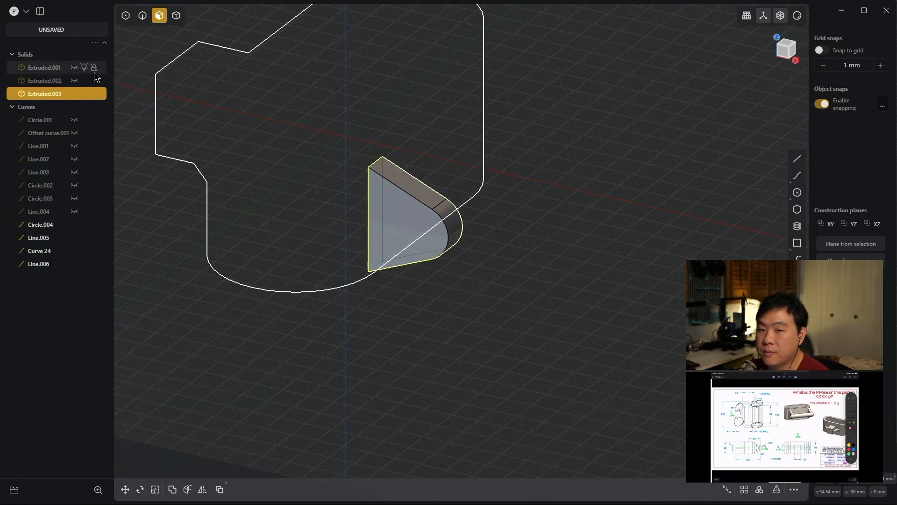
- Unhide the oval body and the hinge cylinder solids to show them together with the tapered web
left_click(74, 68)
left_click(74, 80)
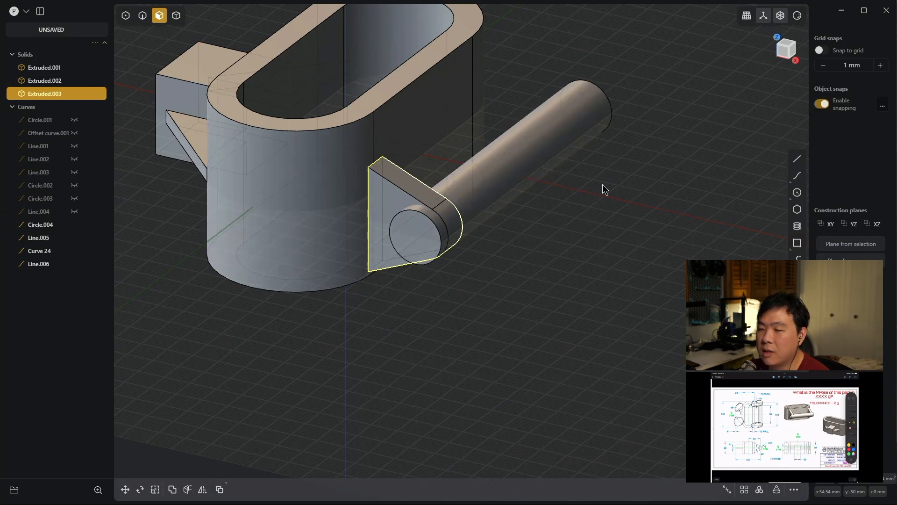
middle_click_drag(615, 195, 639, 188)
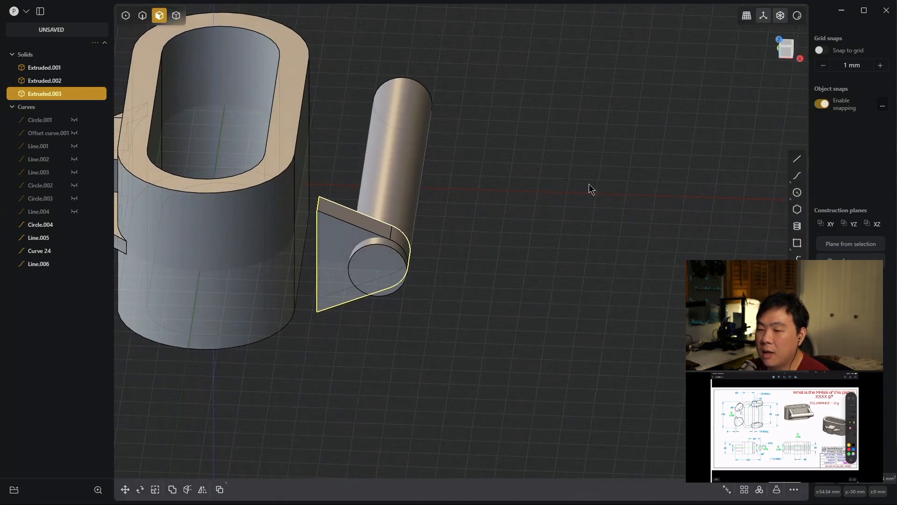
middle_click_drag(547, 223, 595, 222)
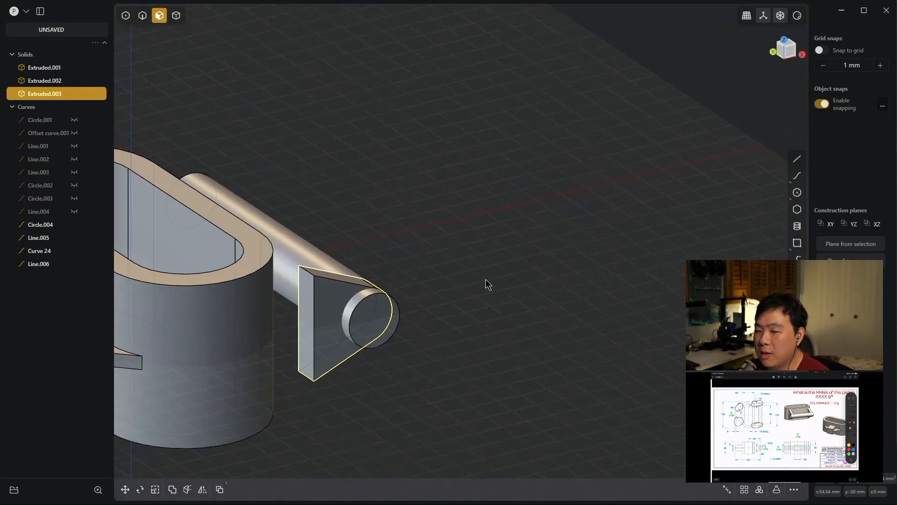
middle_click_drag(517, 363, 425, 348)
middle_click_drag(366, 265, 306, 219)
middle_click_drag(506, 411, 581, 386)
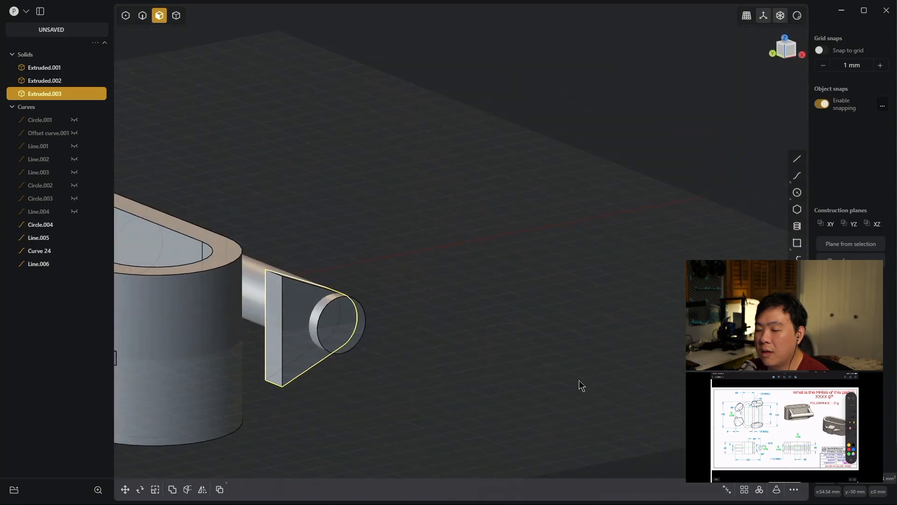
middle_click_drag(428, 358, 326, 371)
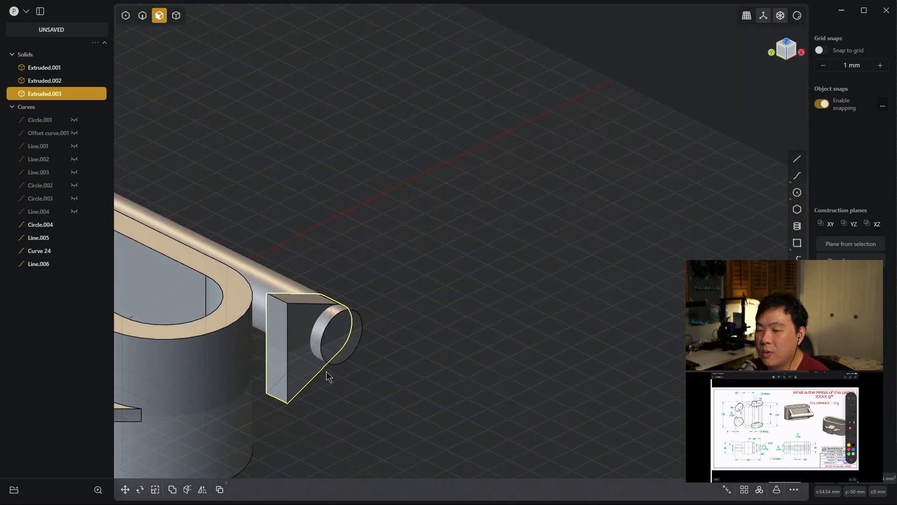
- Extend the web's flat back face to the oval body's rounded outer surface using Match Face
left_click(275, 318)
key("o")
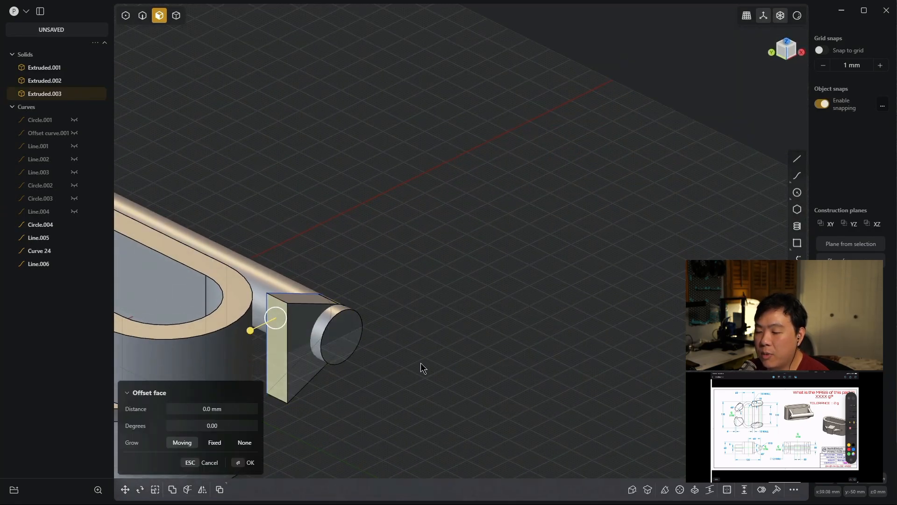
key("f")
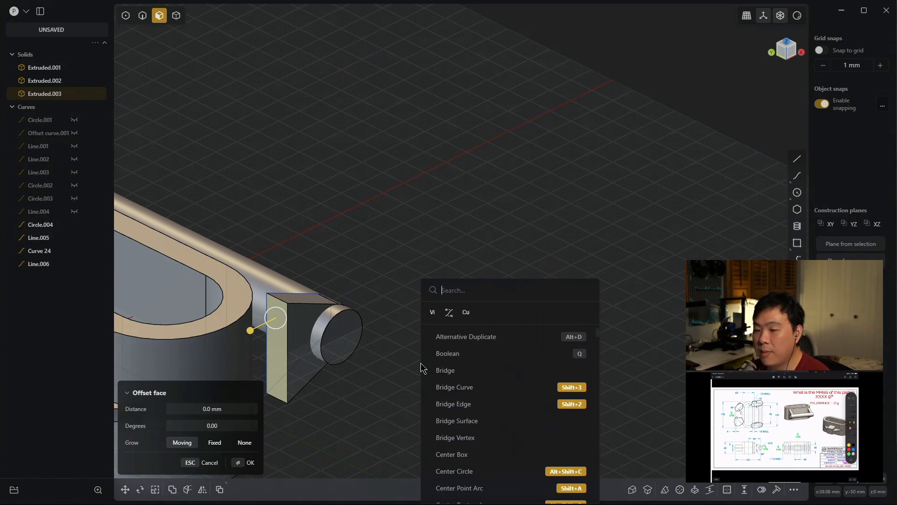
type("match")
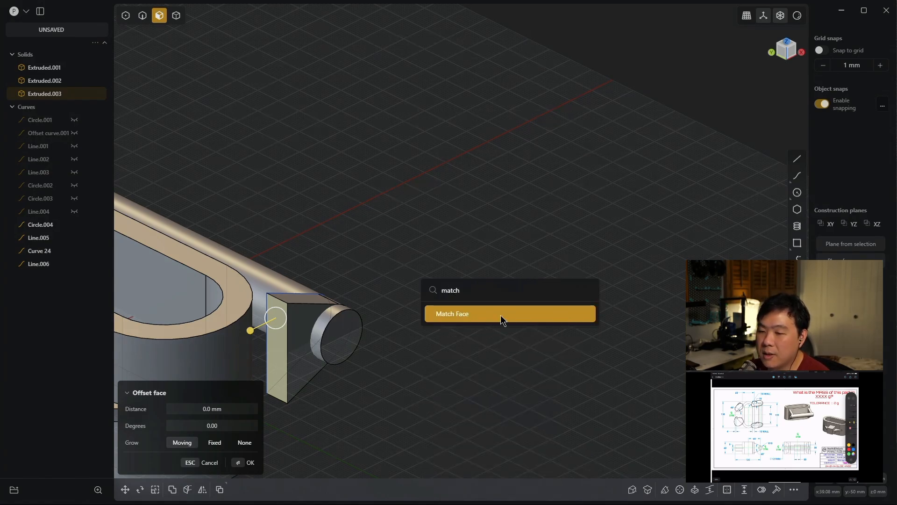
left_click(500, 316)
middle_click_drag(480, 329, 389, 331)
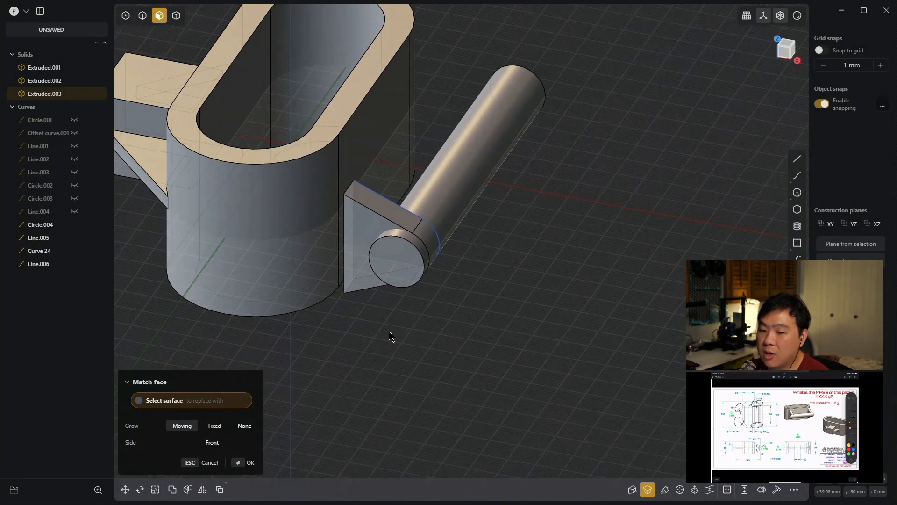
left_click(307, 227)
middle_click_drag(435, 240, 593, 289)
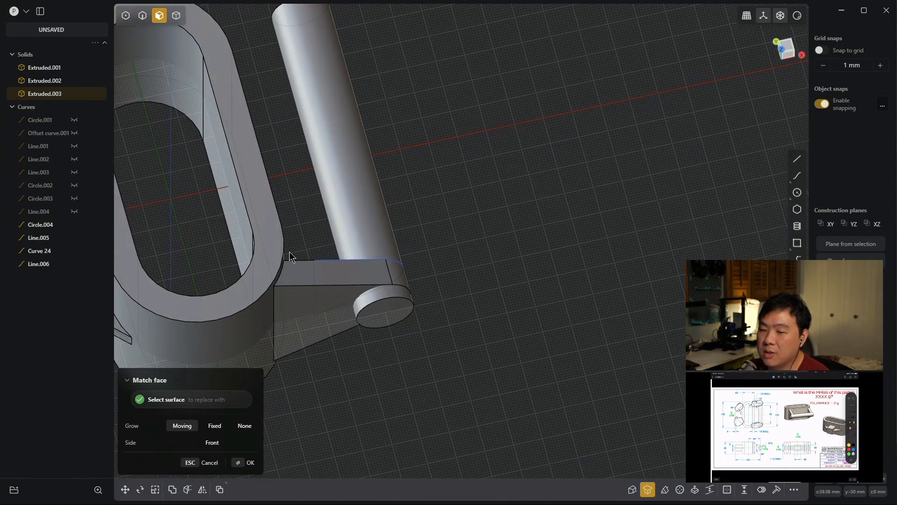
middle_click_drag(286, 341, 409, 245)
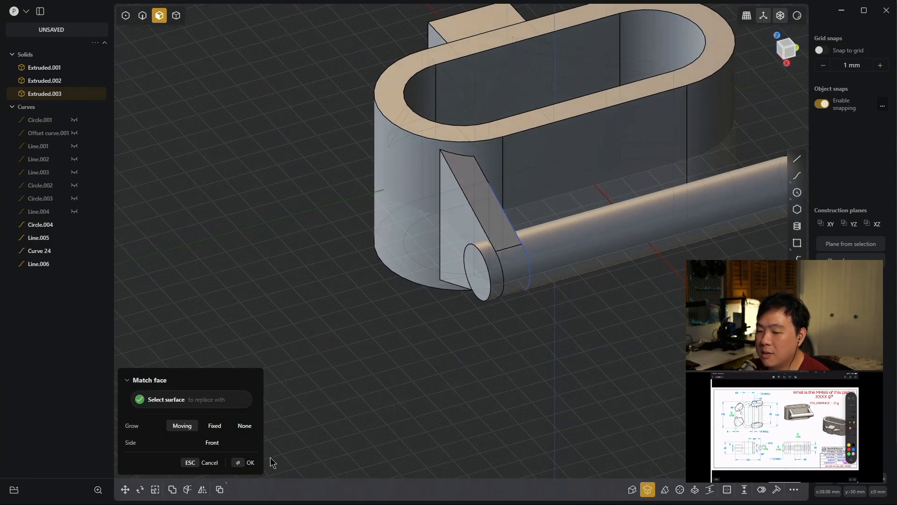
left_click(247, 463)
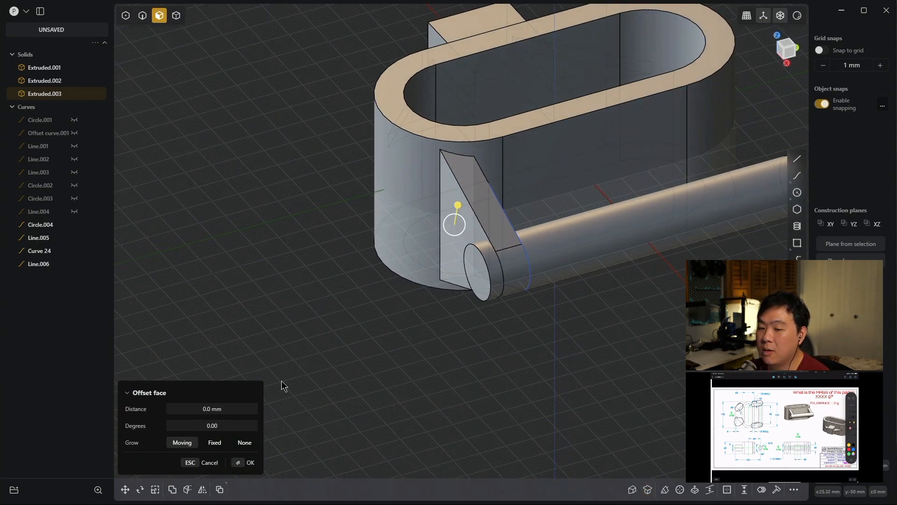
key("Escape")
- Mirror the tapered web along the Y axis to the opposite end of the hinge cylinder
middle_click_drag(470, 374, 449, 204)
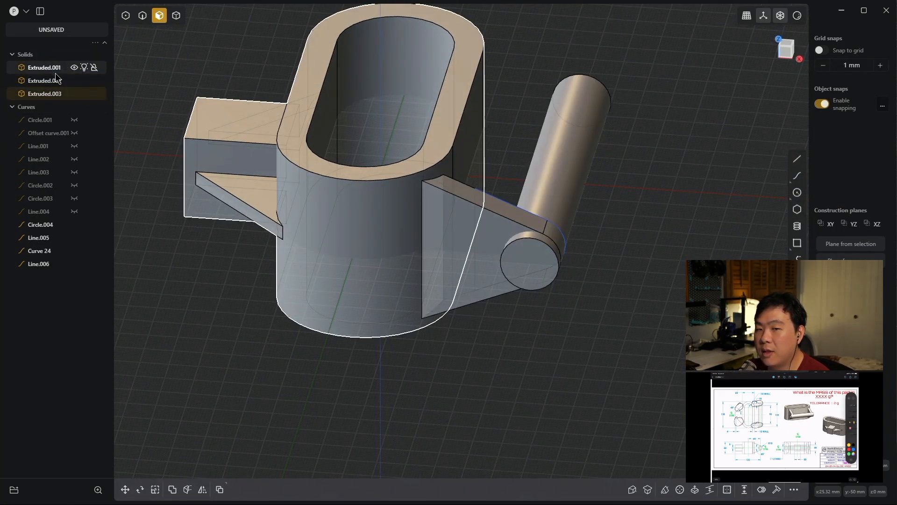
left_click(57, 95)
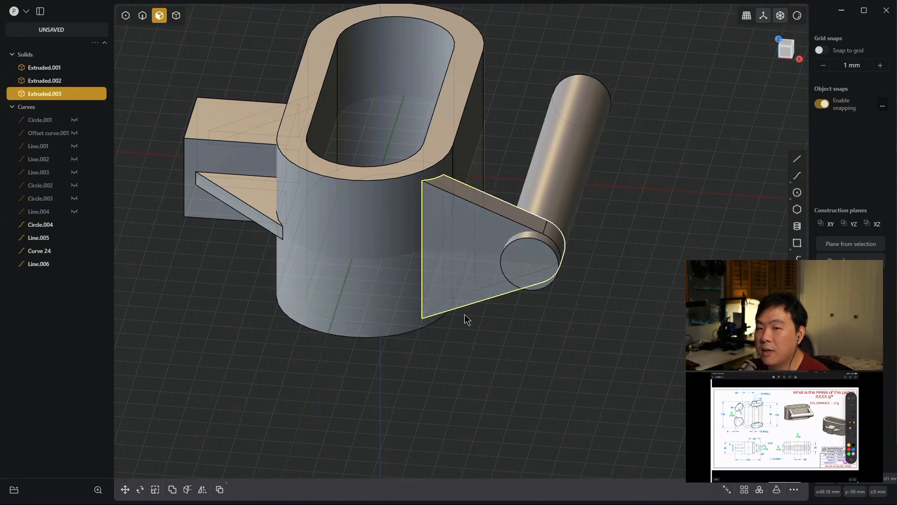
left_click(202, 491)
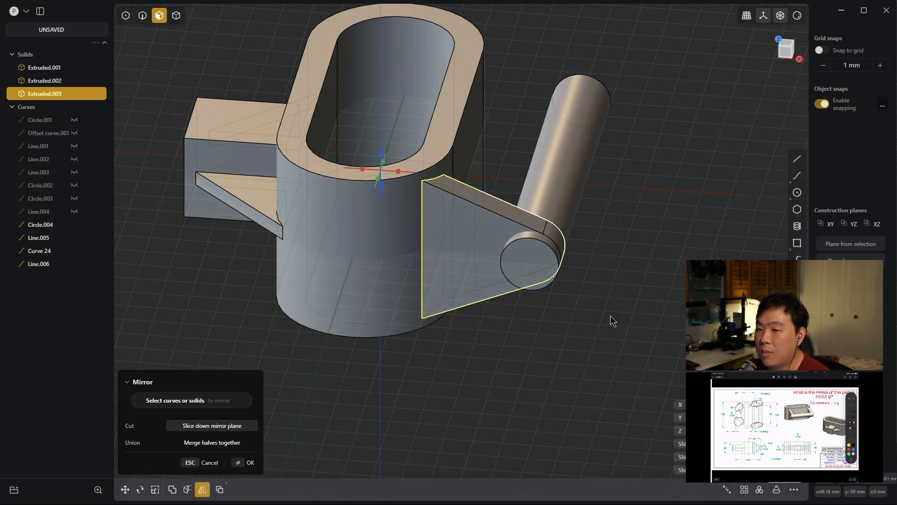
left_click(392, 166)
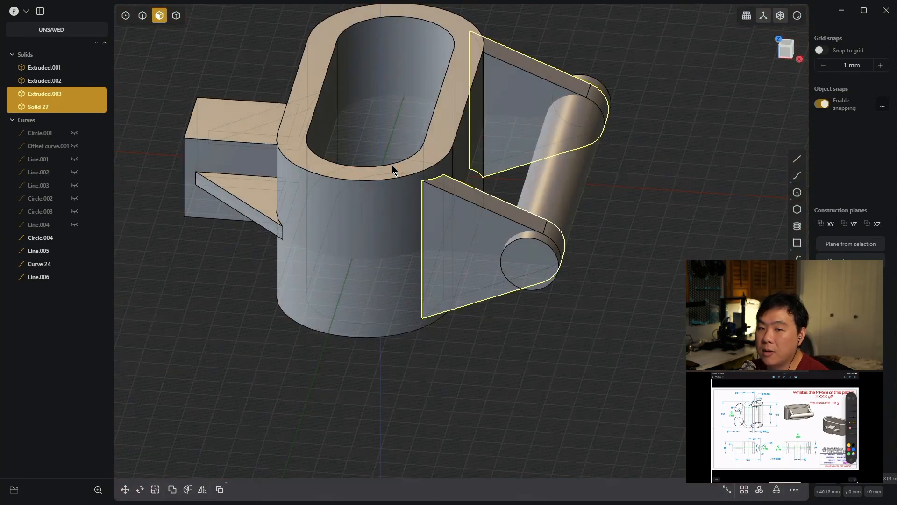
left_click(663, 251)
- Join the oval body, hinge cylinder and both tapered webs into one solid with a Boolean Union
scroll(663, 248, "down", 3)
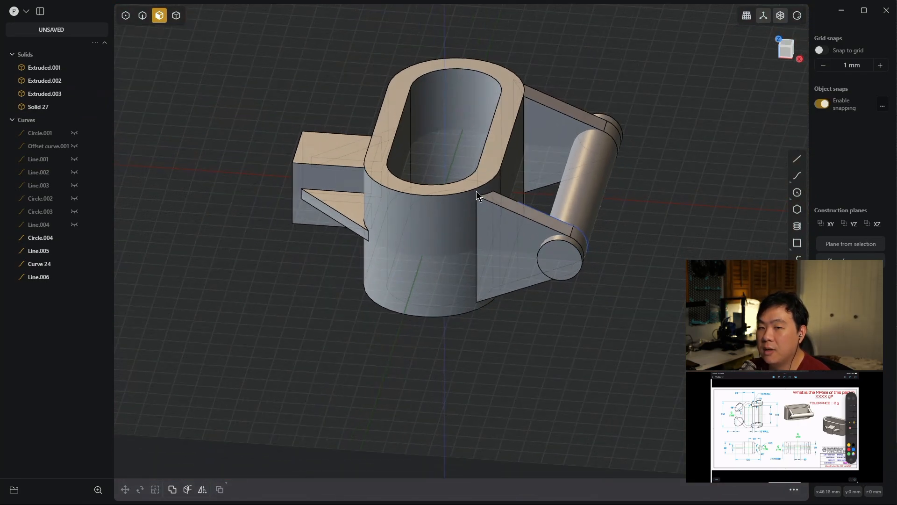
left_click(45, 67)
left_click(50, 107, "shift")
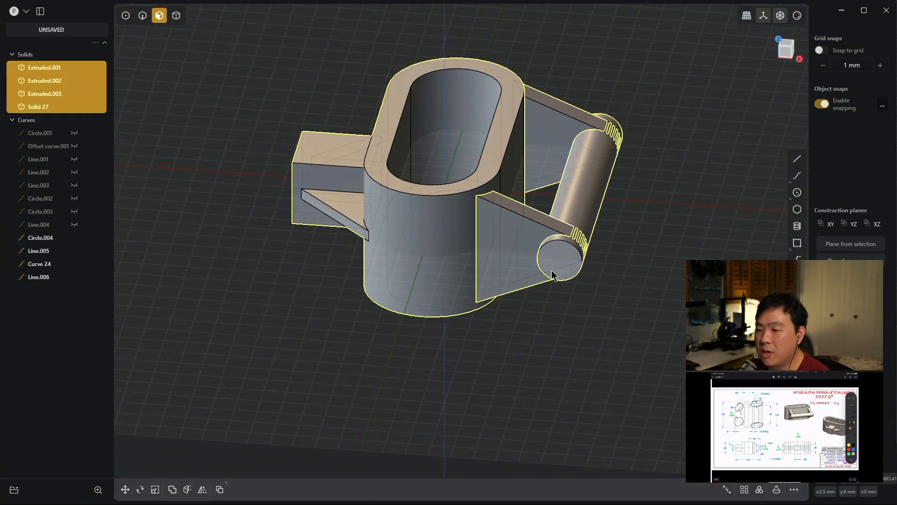
key("shift+b")
key("q")
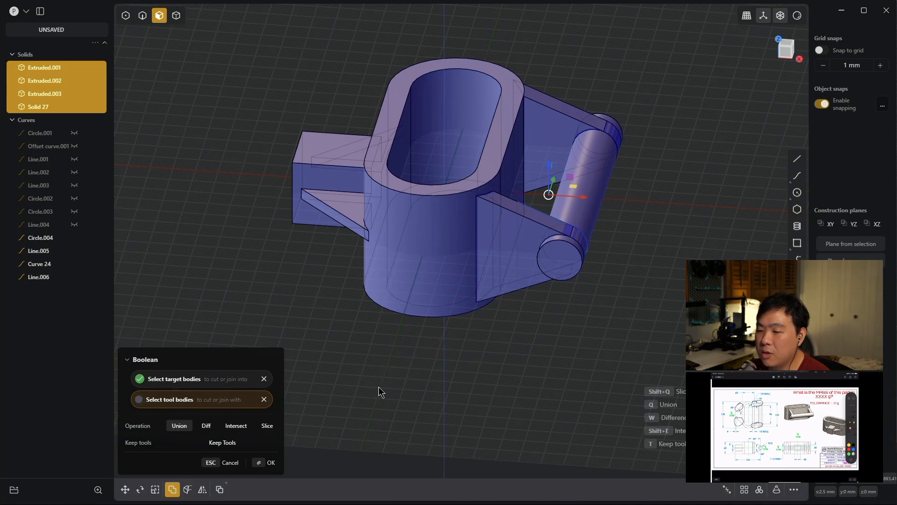
key("Return")
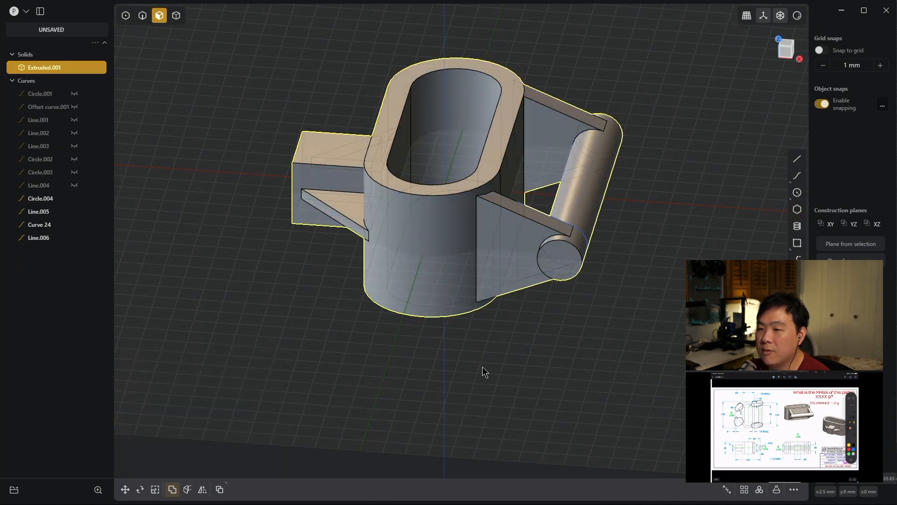
left_click(599, 332)
middle_click_drag(537, 180, 591, 164)
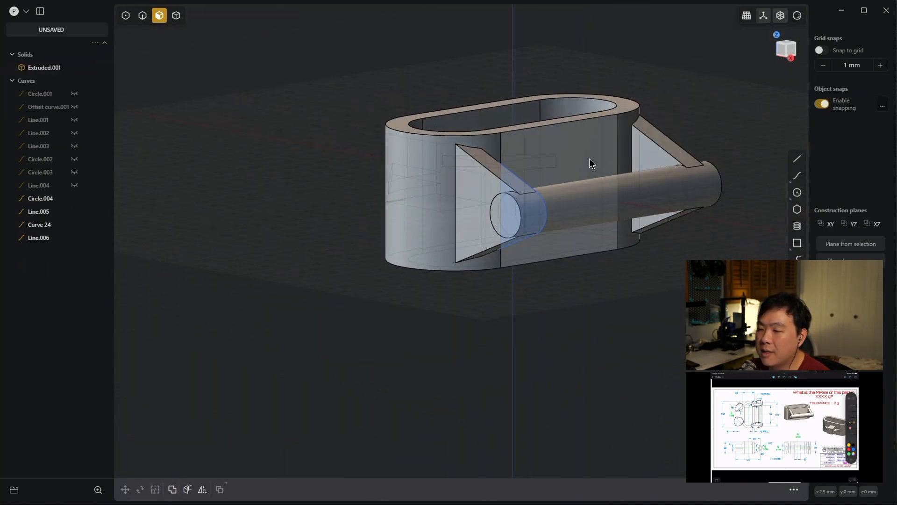
middle_click_drag(654, 226, 671, 262)
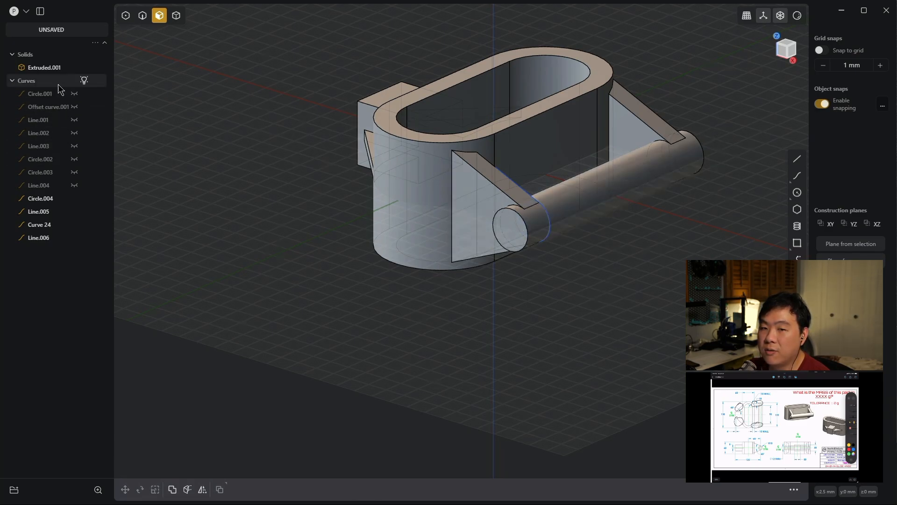
- Unhide all hidden sketch curves and lines so they show together with the joined solid
left_click(53, 99)
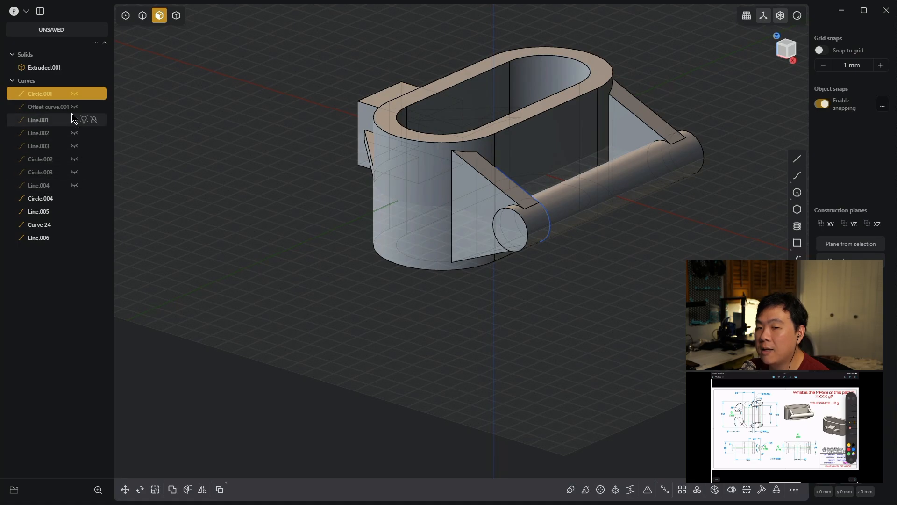
left_click(624, 240)
type("funhid")
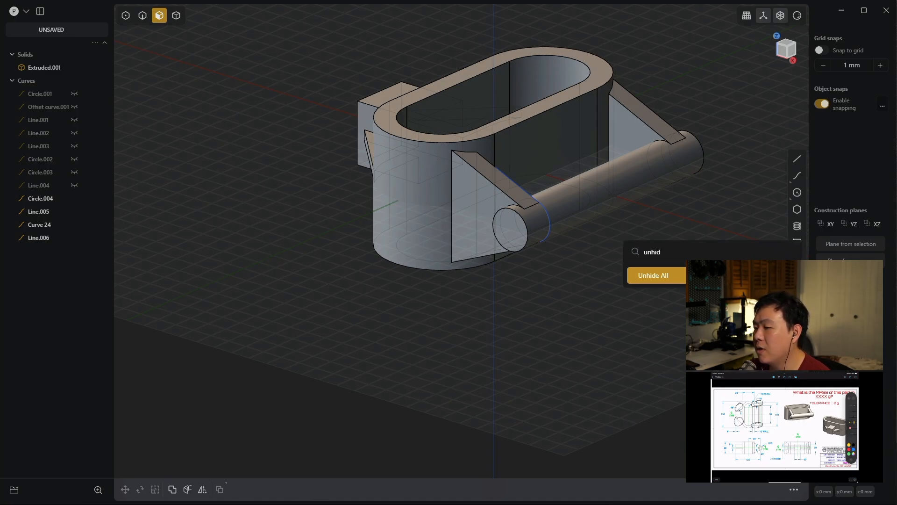
key("Return")
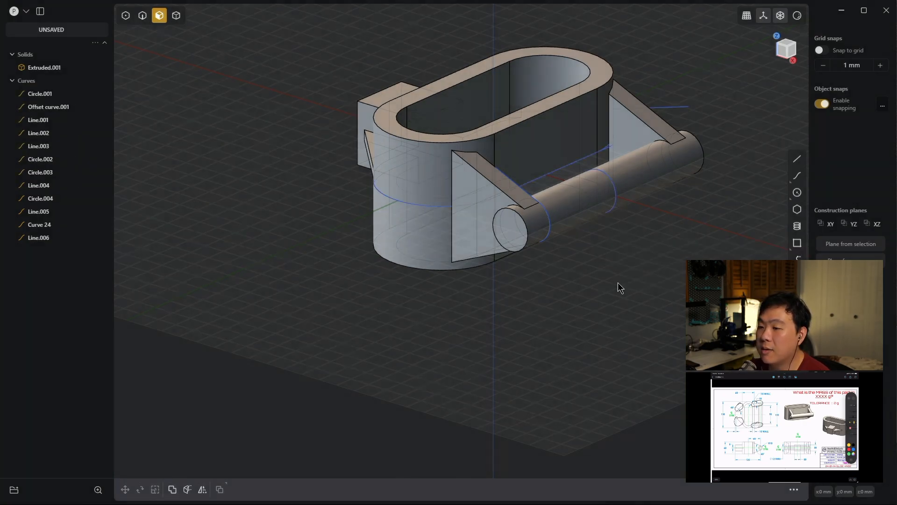
- Cut the hinge cylinder's through hole by extruding its inner circular region 1000 mm symmetrically both ways, subtracting it from the joined solid
scroll(633, 206, "up", 4)
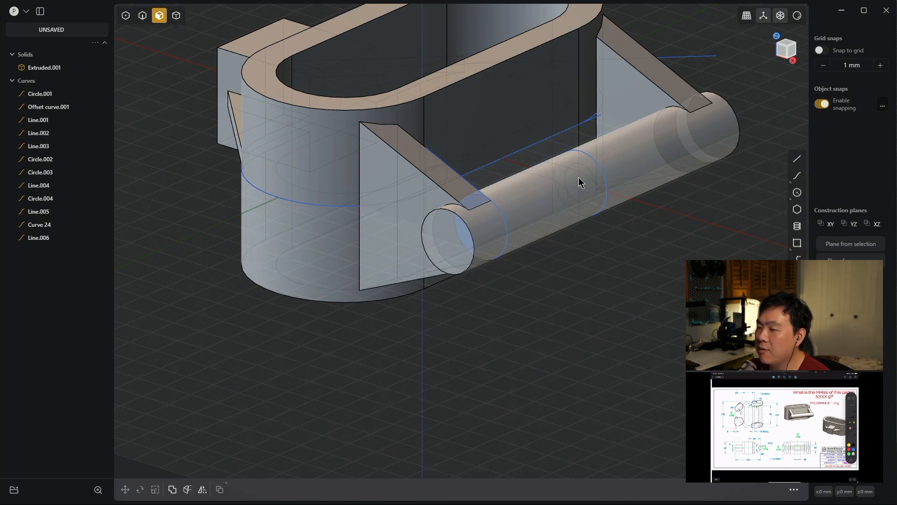
key("alt+z")
key("alt+z")
key("alt+z")
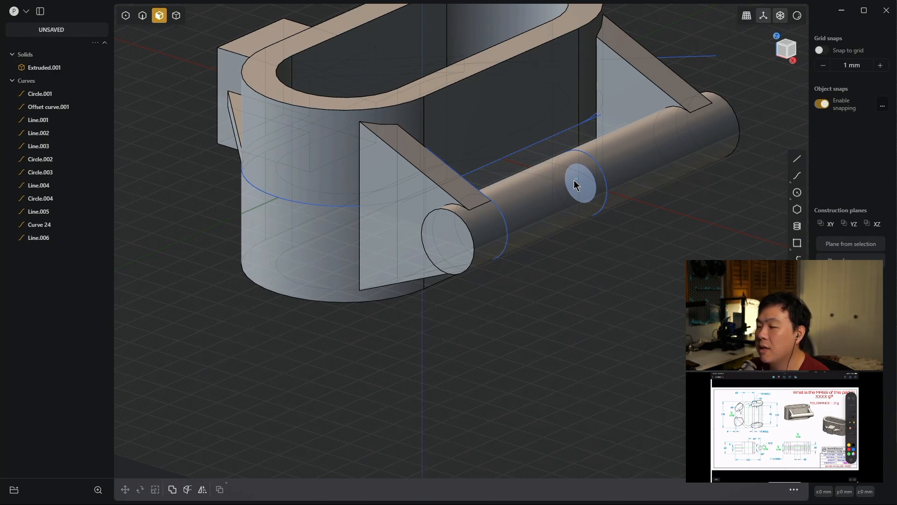
left_click(574, 183)
key("e")
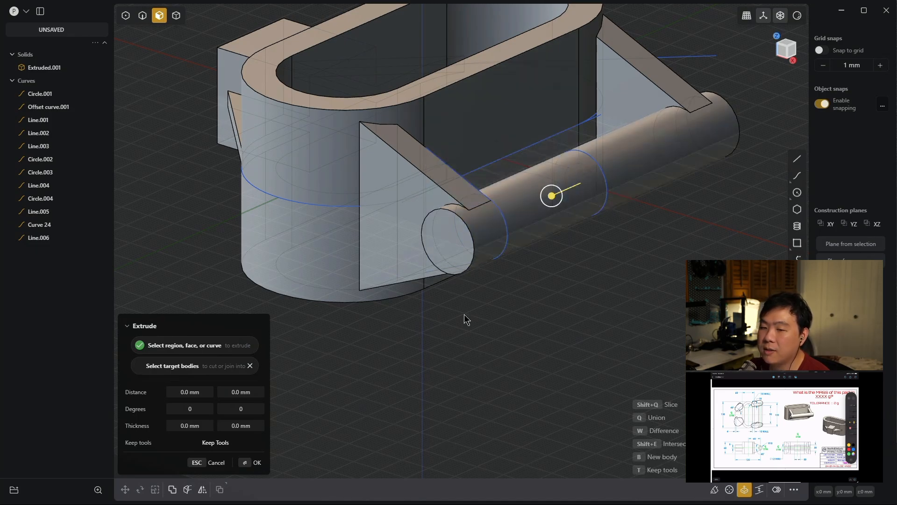
scroll(577, 273, "down", 5)
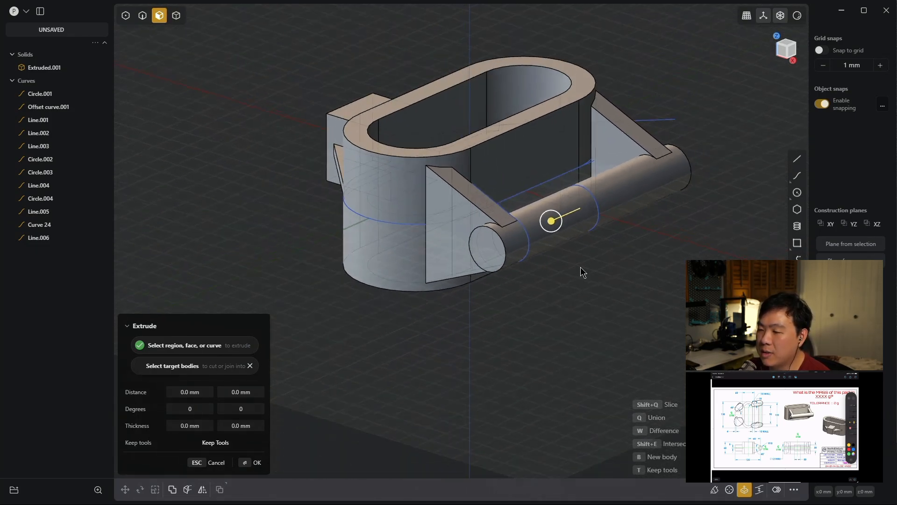
key("d")
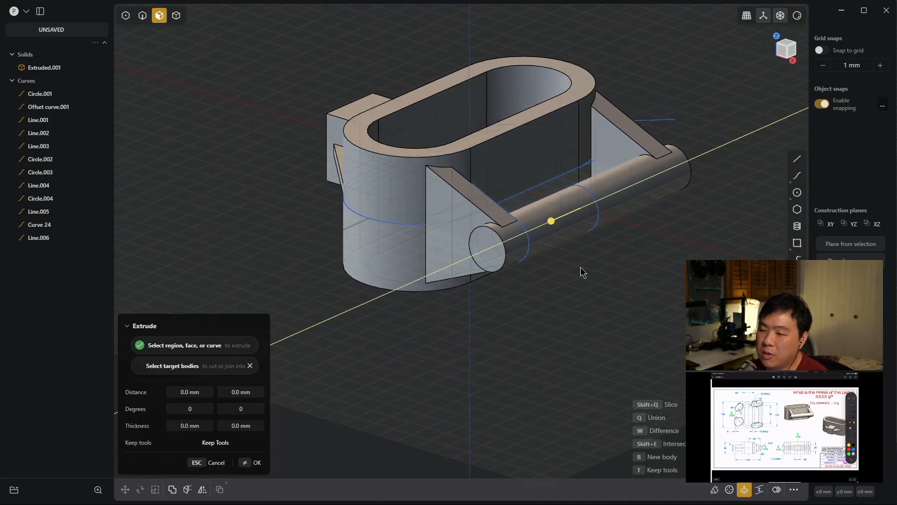
type("1000")
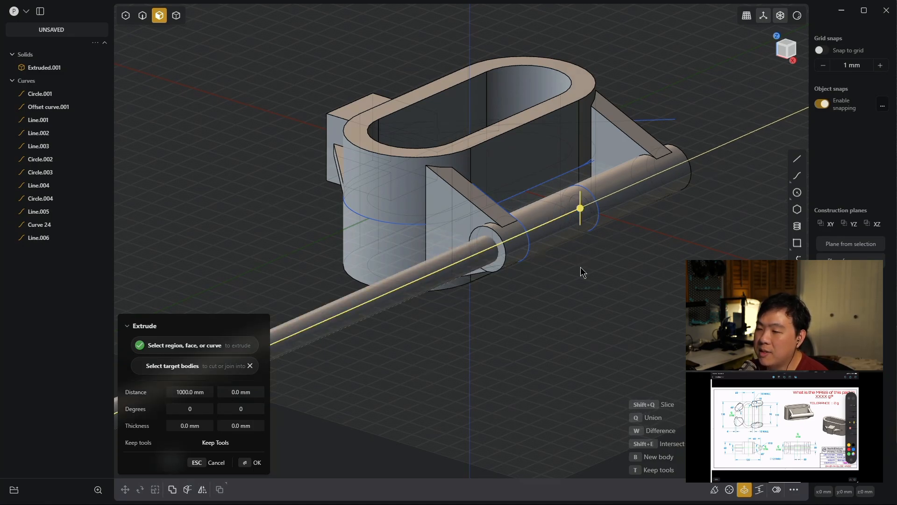
type("s")
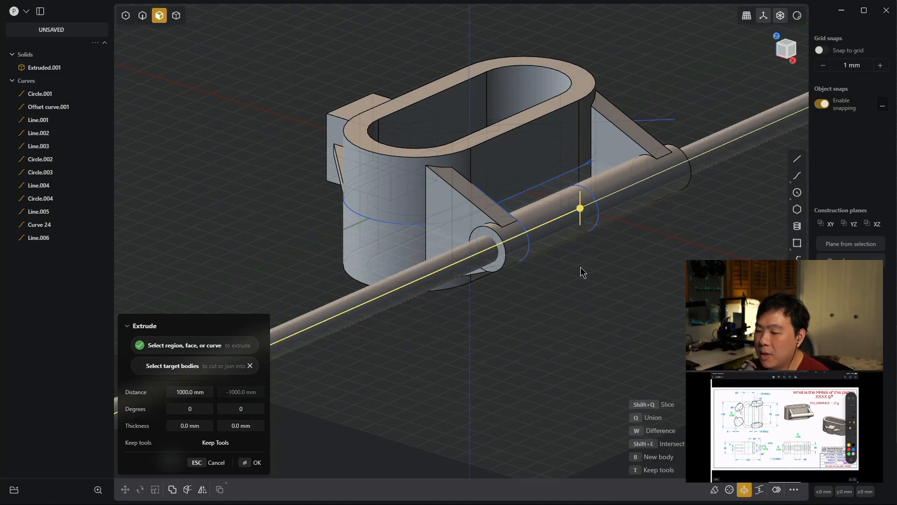
left_click(206, 366)
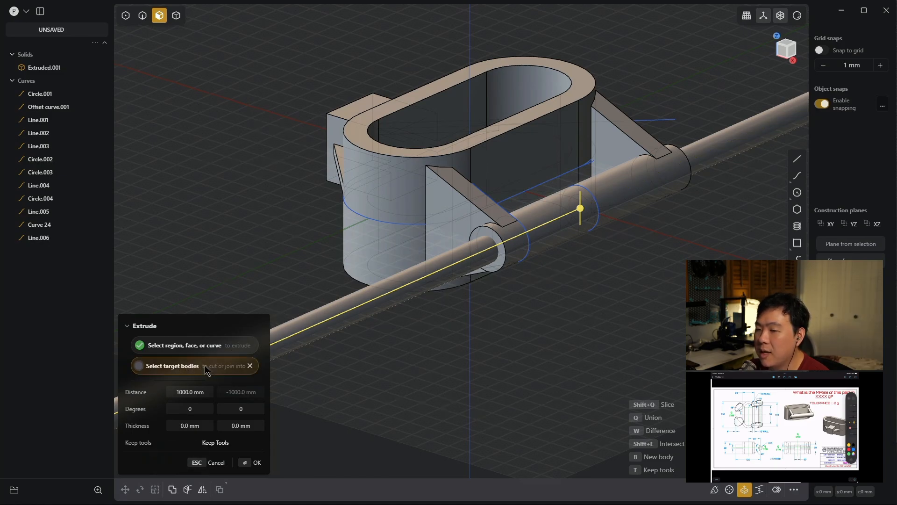
left_click(423, 188)
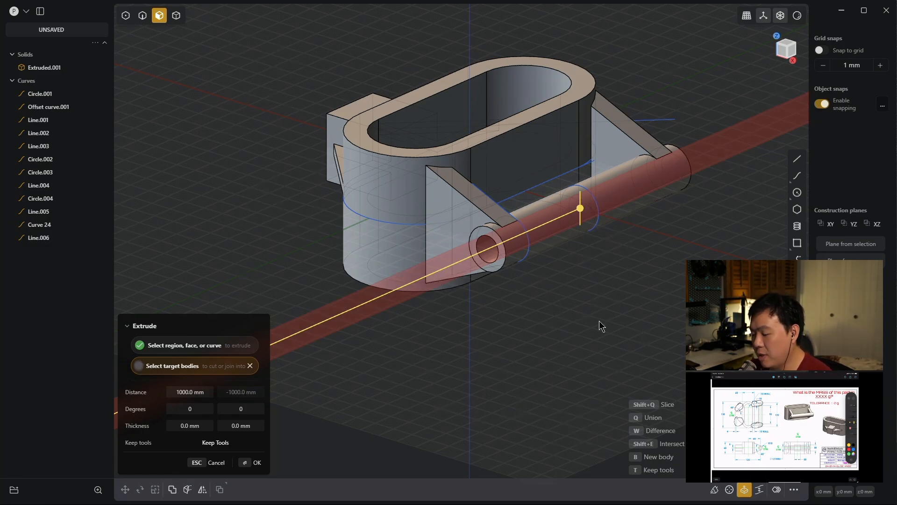
key("Return")
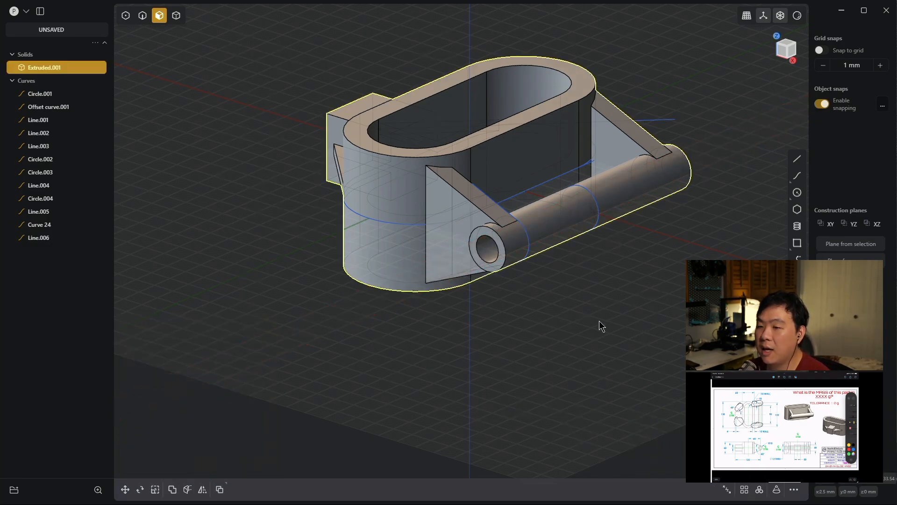
- Examine the bored solid from other angles, and switch to the slide hinge drawing to compare its isometric views and dimensions
middle_click_drag(450, 320, 475, 334)
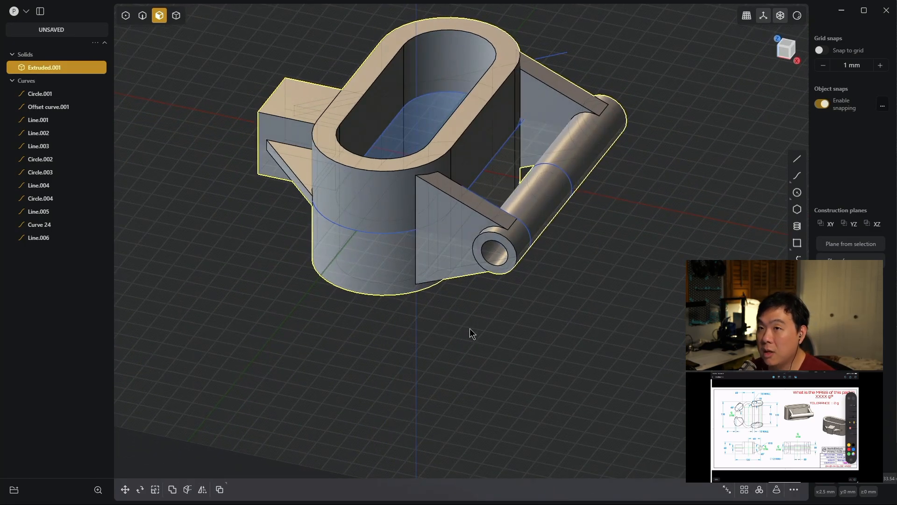
middle_click_drag(460, 322, 530, 284)
middle_click_drag(641, 224, 612, 245)
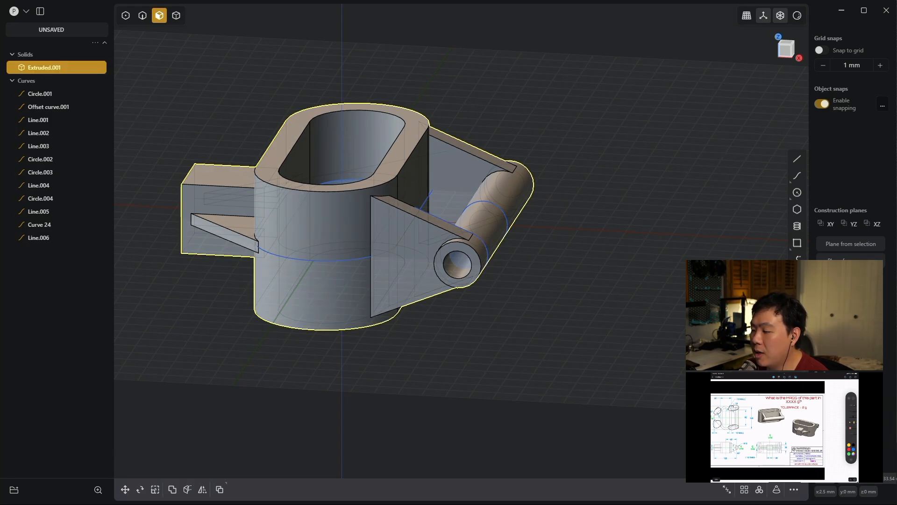
mouse_move(852, 481)
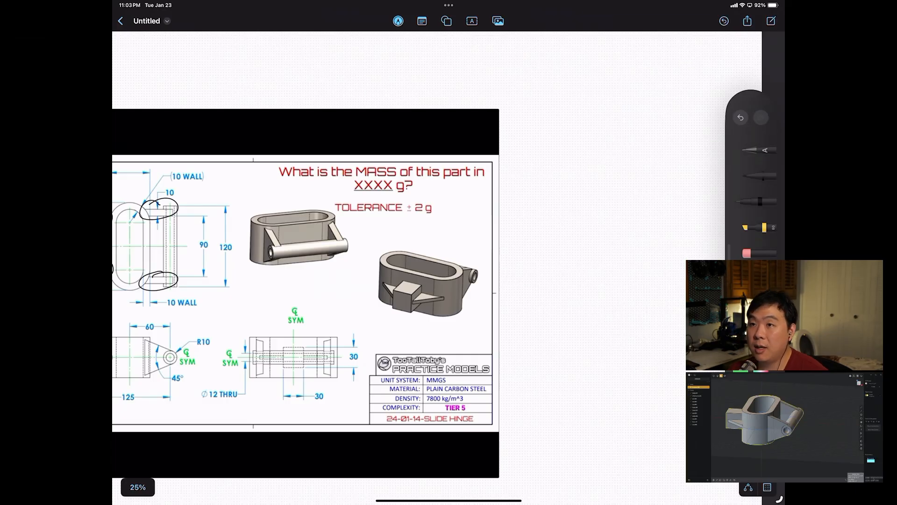
scroll(449, 268, "up", 3)
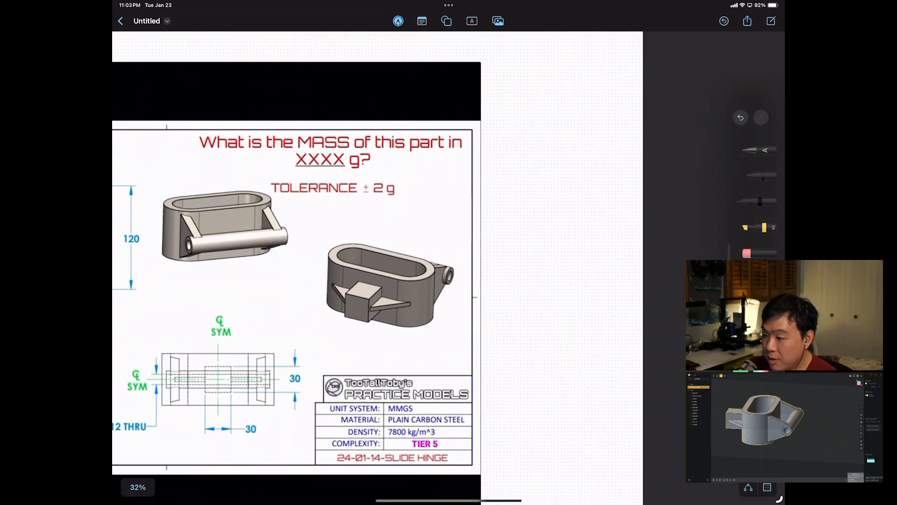
scroll(448, 267, "left", 3)
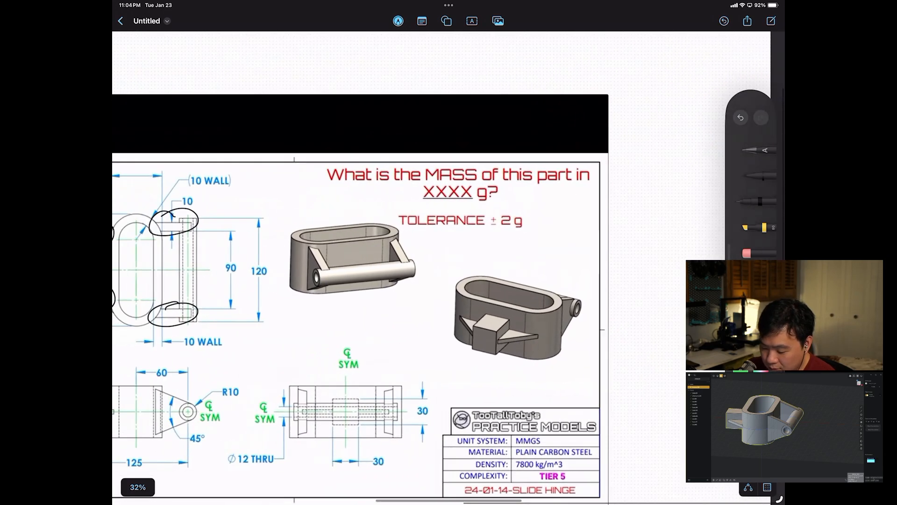
left_click(757, 202)
left_click(757, 202)
scroll(448, 268, "down", 1)
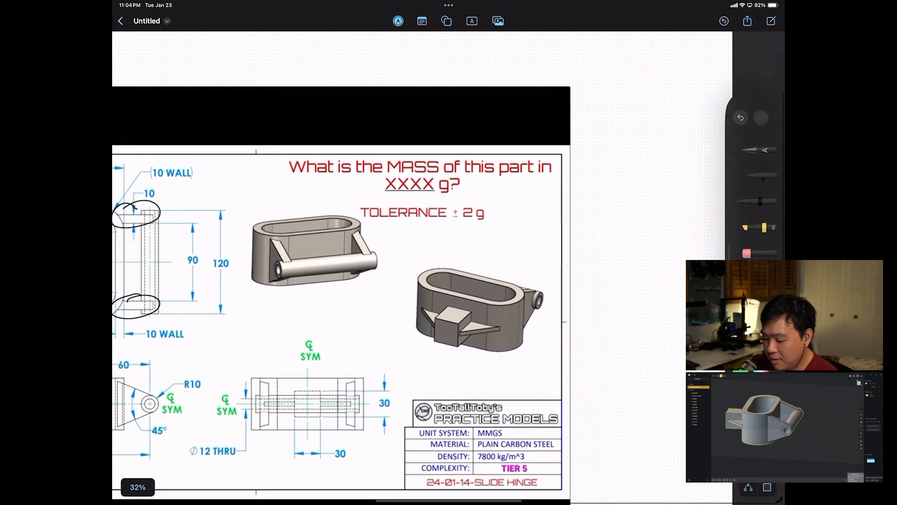